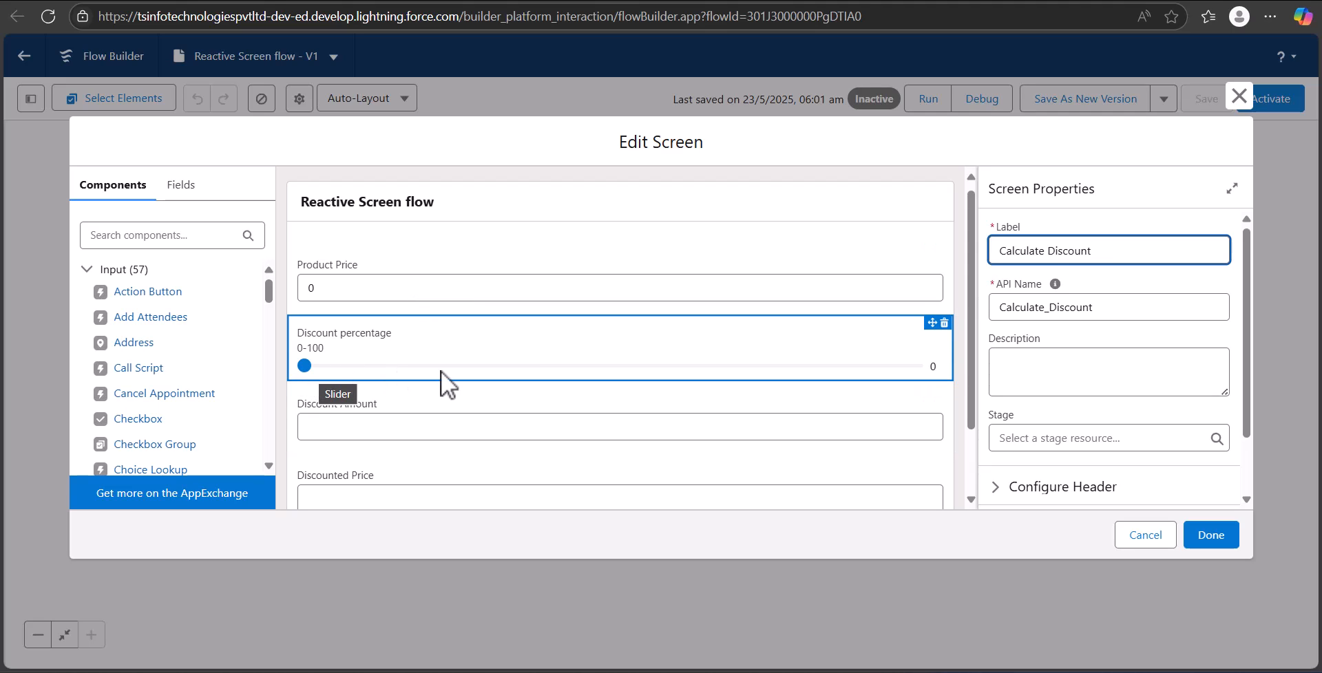
Step: Check the Calculate Discount screen's components and run the Reactive Screen flow in debug mode with the default debug options
scroll(336, 334, "down", 2)
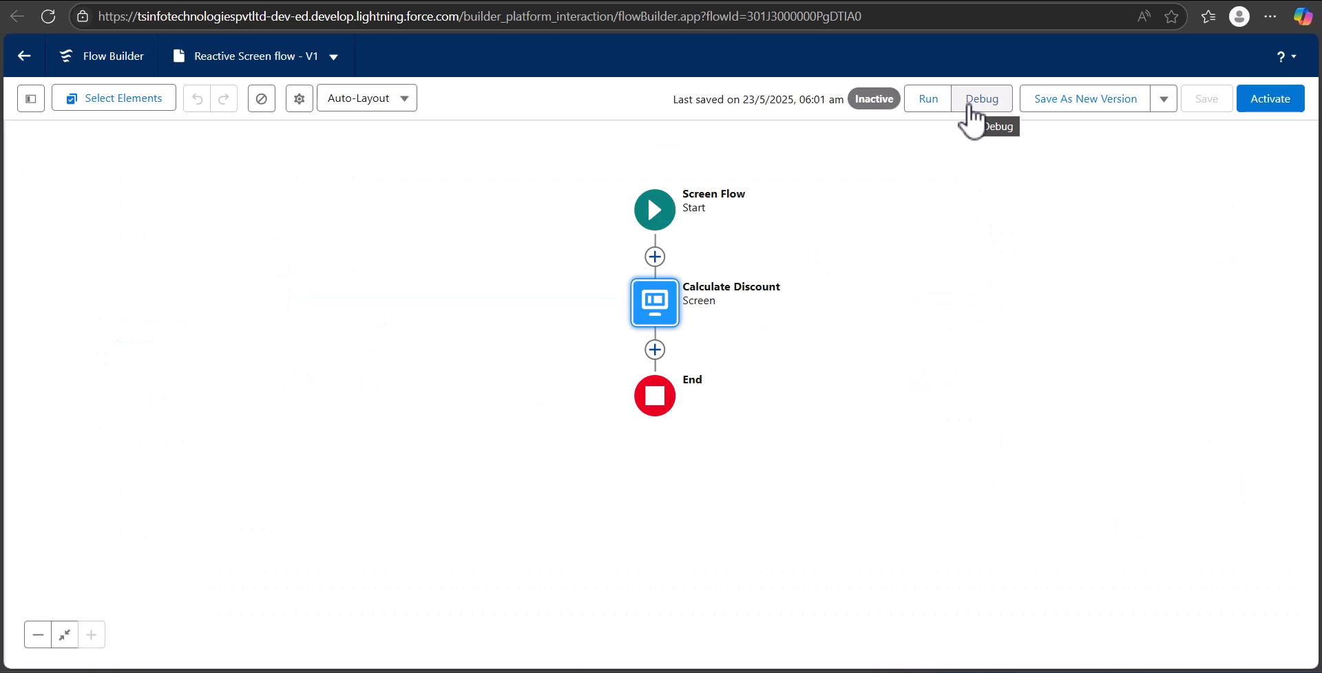
left_click(973, 117)
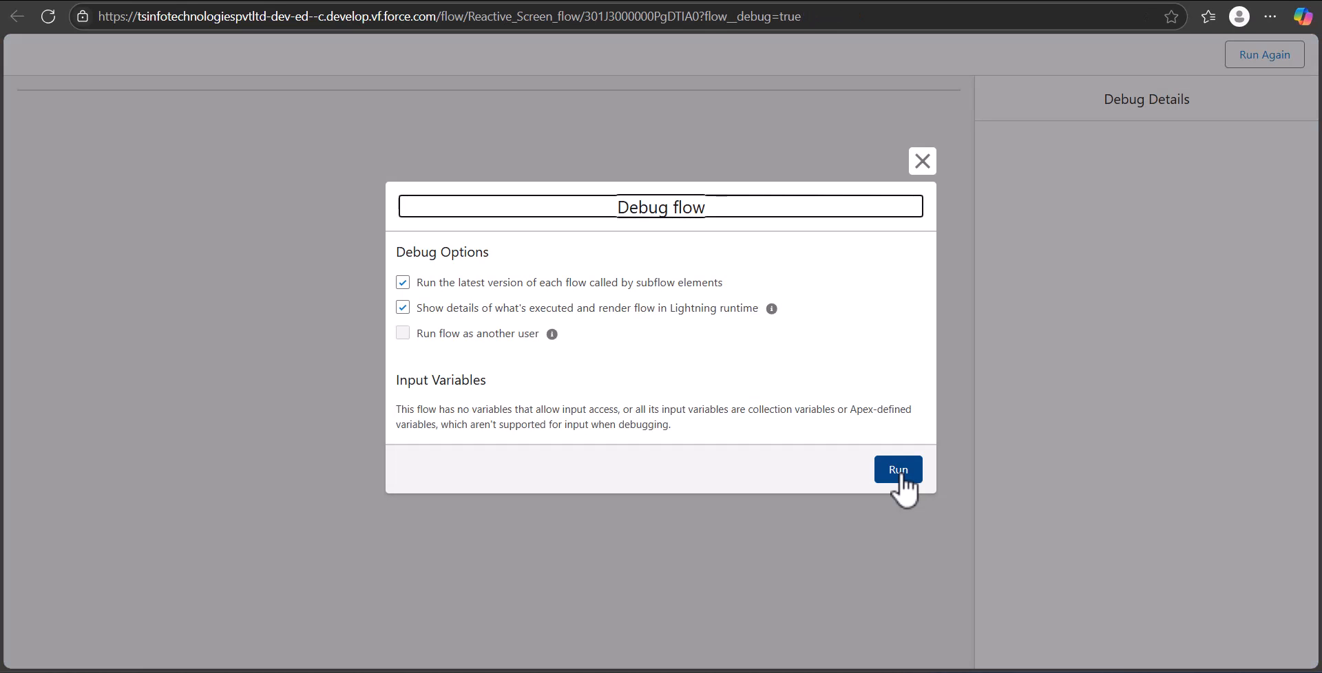
left_click(899, 476)
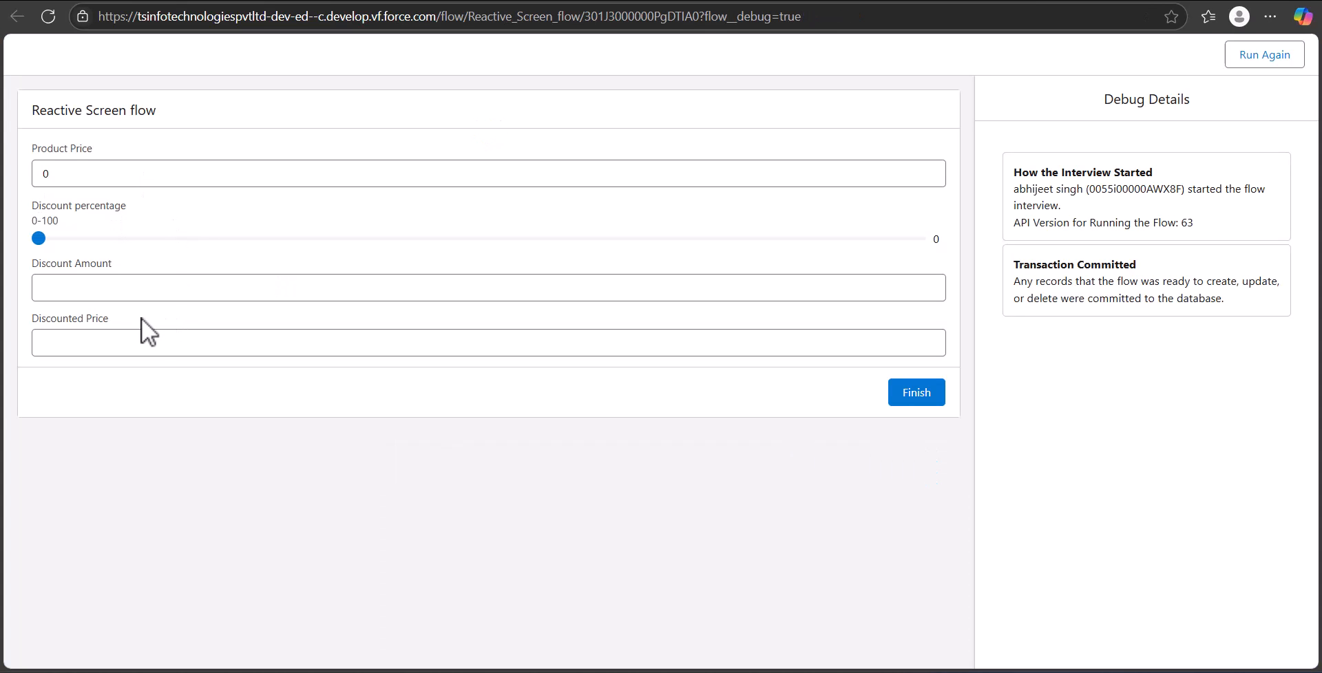
Step: Test the running flow with a product price of 1500 and a discount percentage of 11, then raise the discount further
left_click(71, 183)
key("BackSpace")
type("1500")
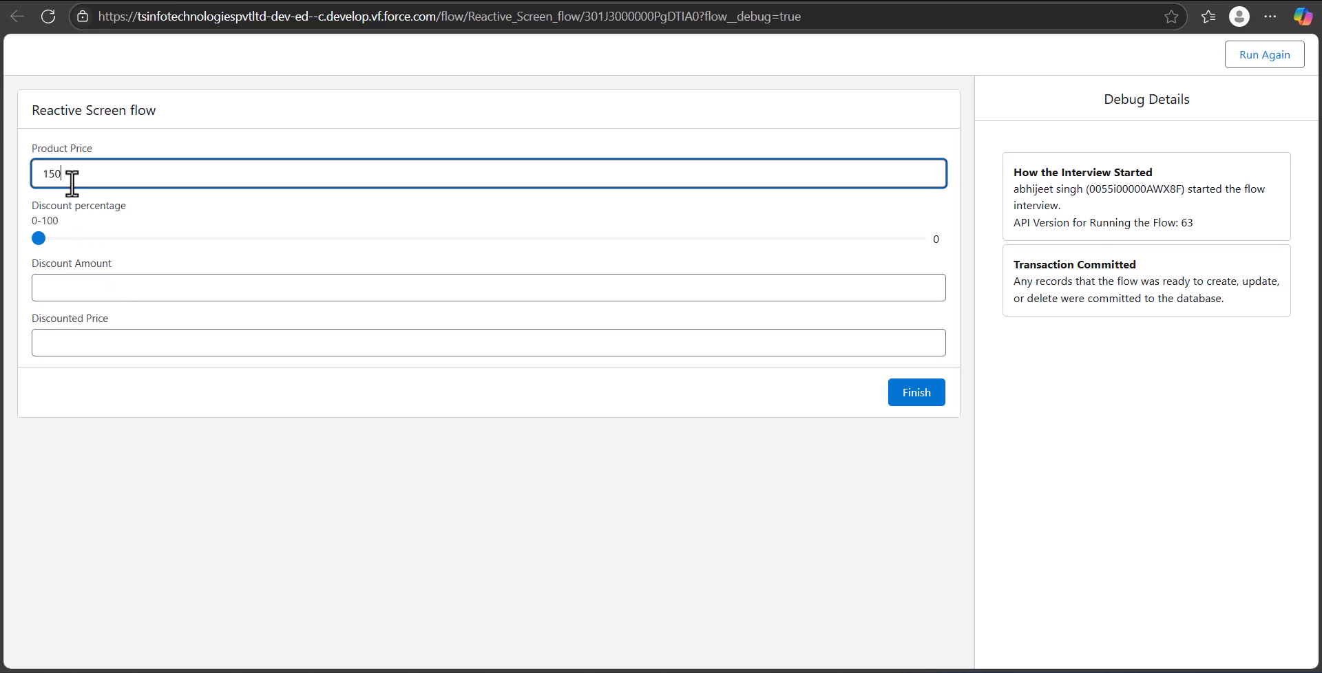
left_click(38, 238)
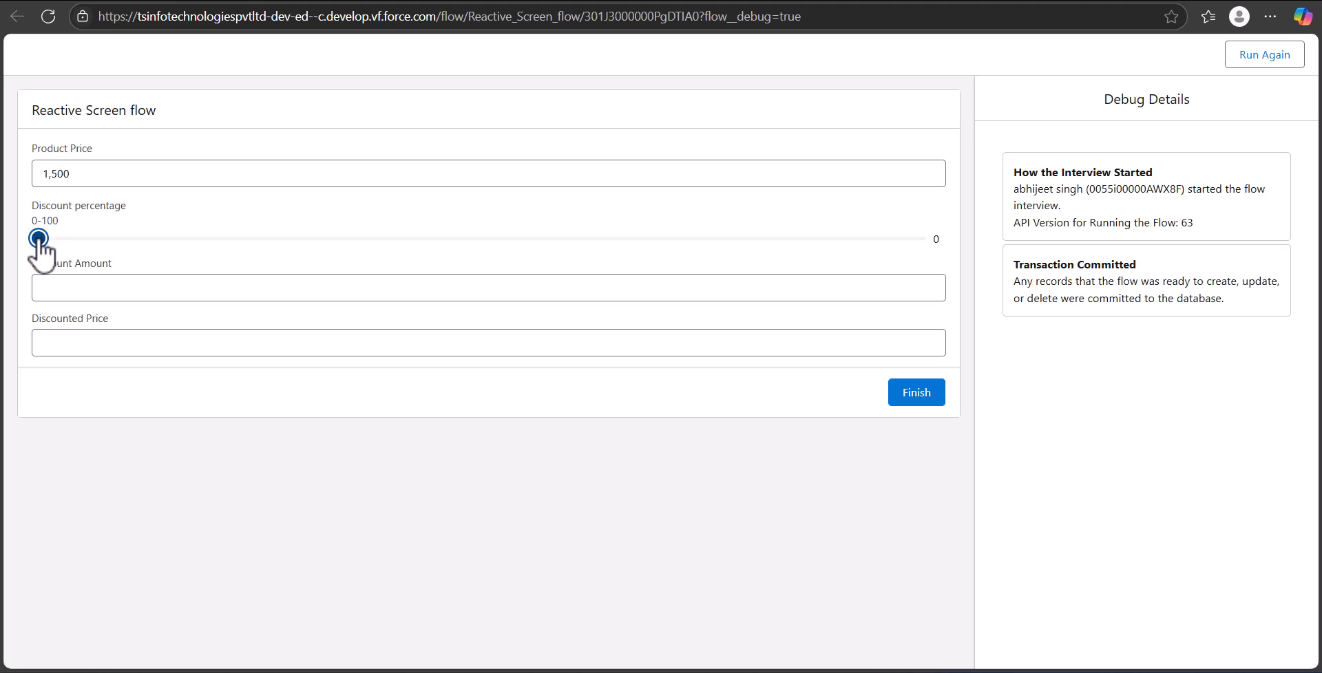
left_click_drag(40, 241, 135, 241)
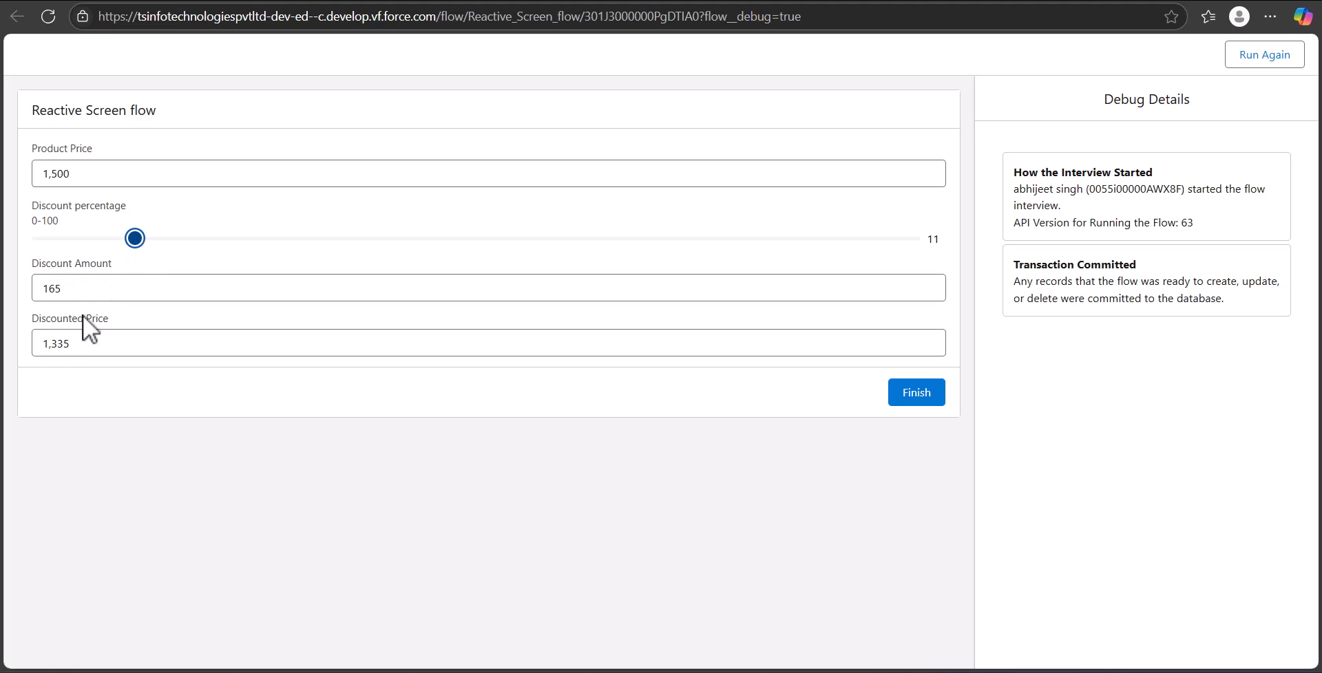
left_click_drag(136, 245, 180, 265)
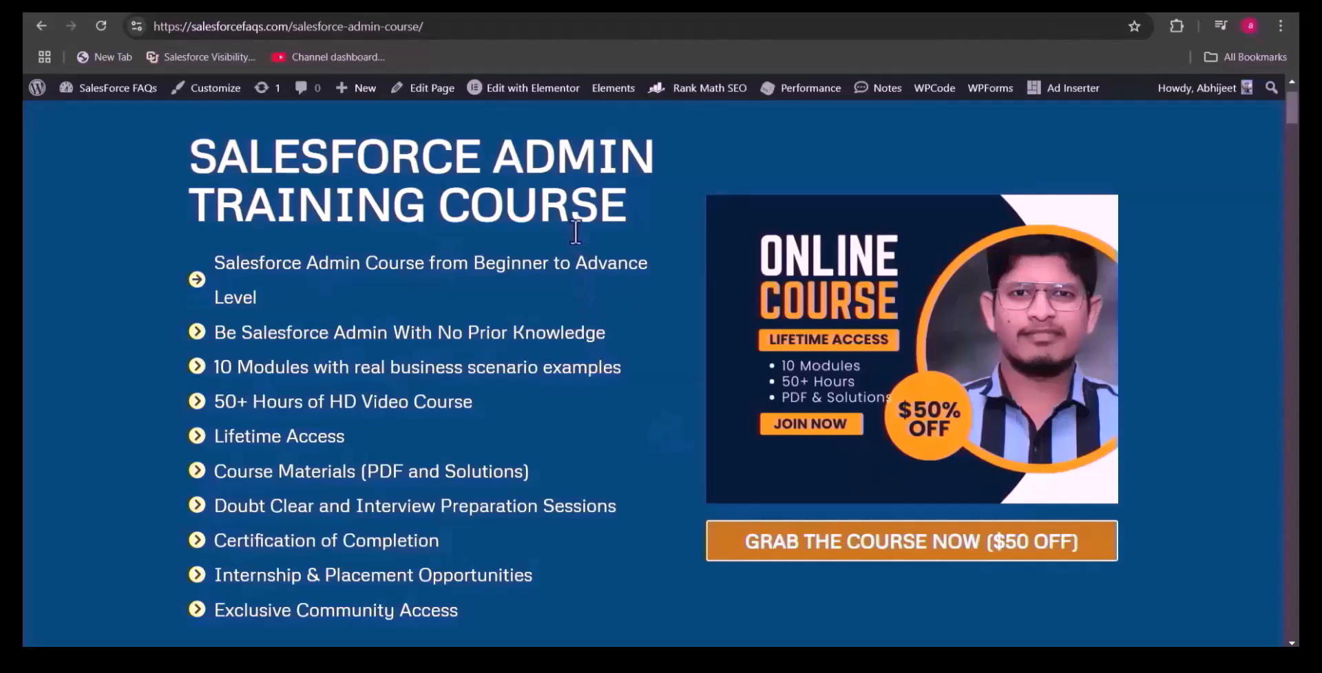
Step: Review the Salesforce Admin course page from the introduction through the module contents to the purchase section
scroll(570, 286, "down", 1)
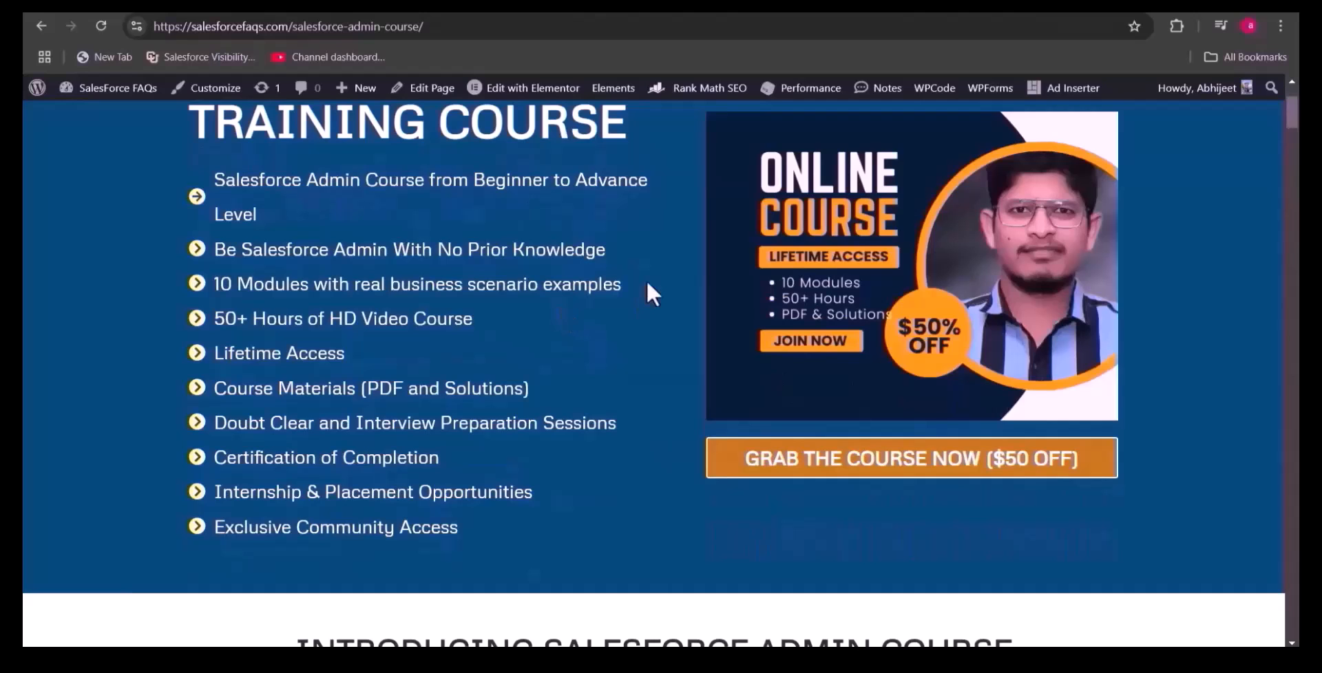
scroll(590, 307, "down", 4)
scroll(589, 308, "down", 5)
scroll(590, 308, "down", 15)
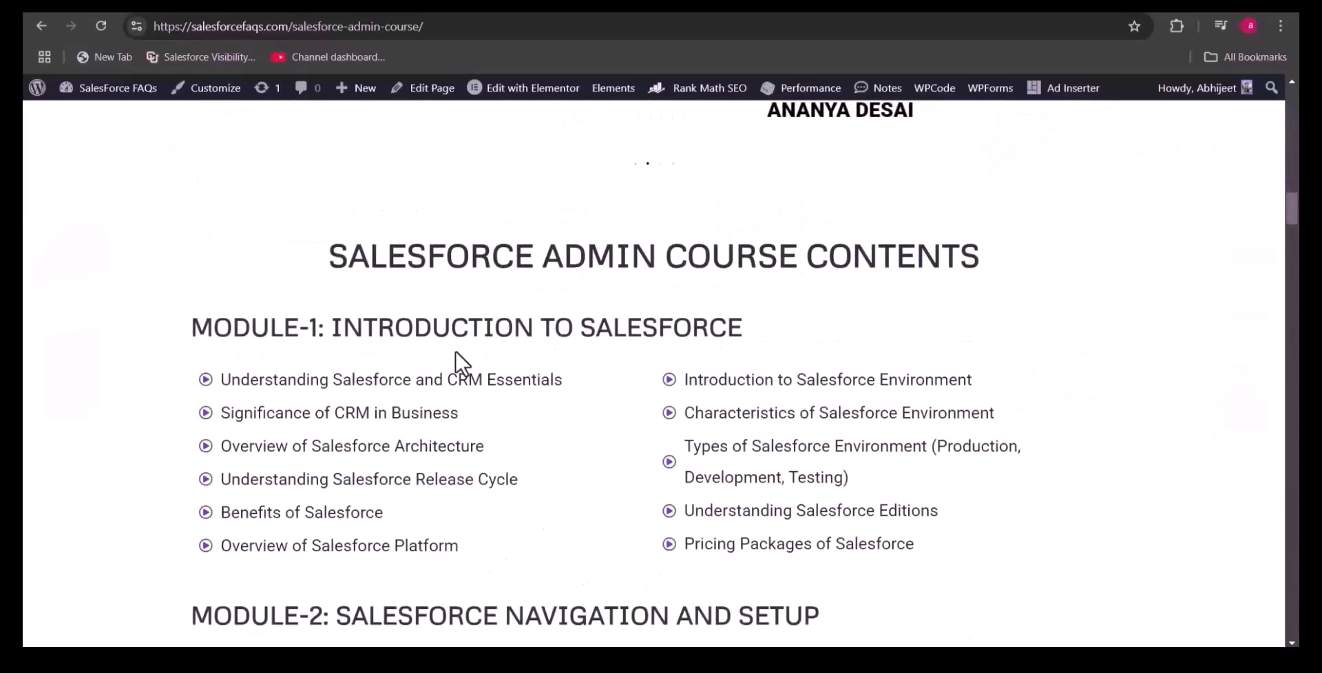
scroll(447, 345, "down", 2)
scroll(524, 413, "down", 2)
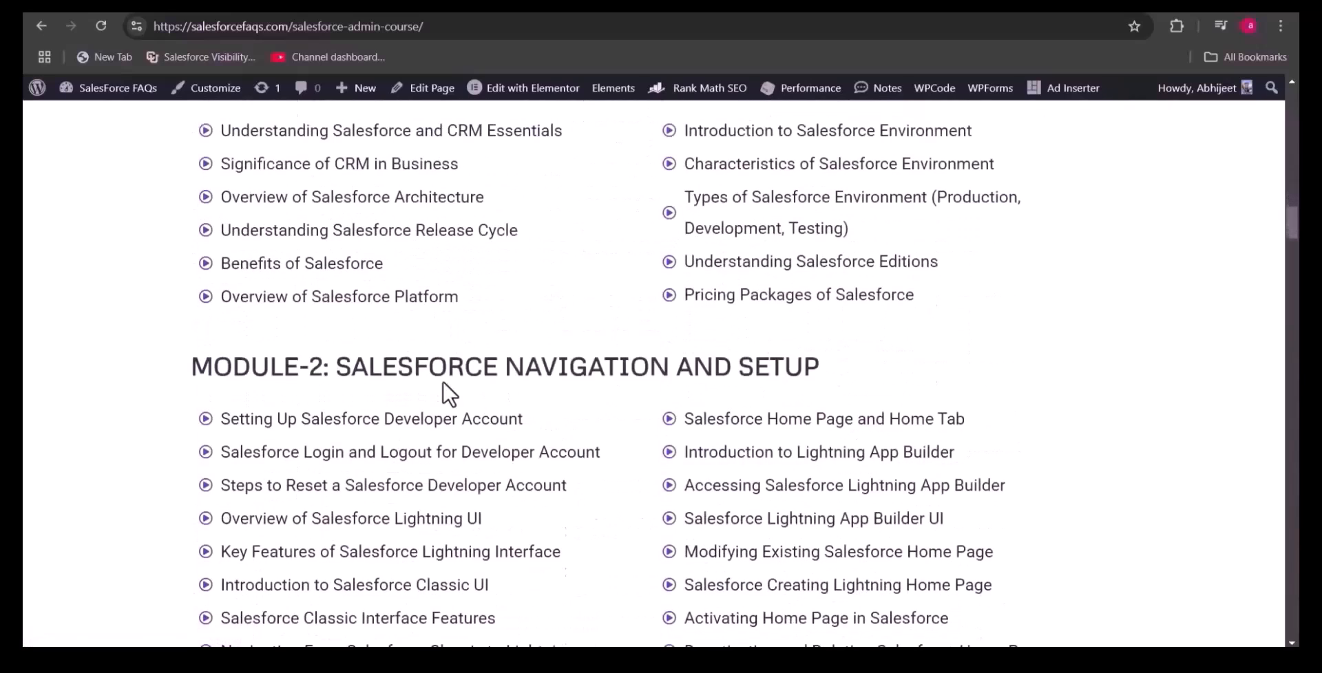
scroll(661, 365, "down", 2)
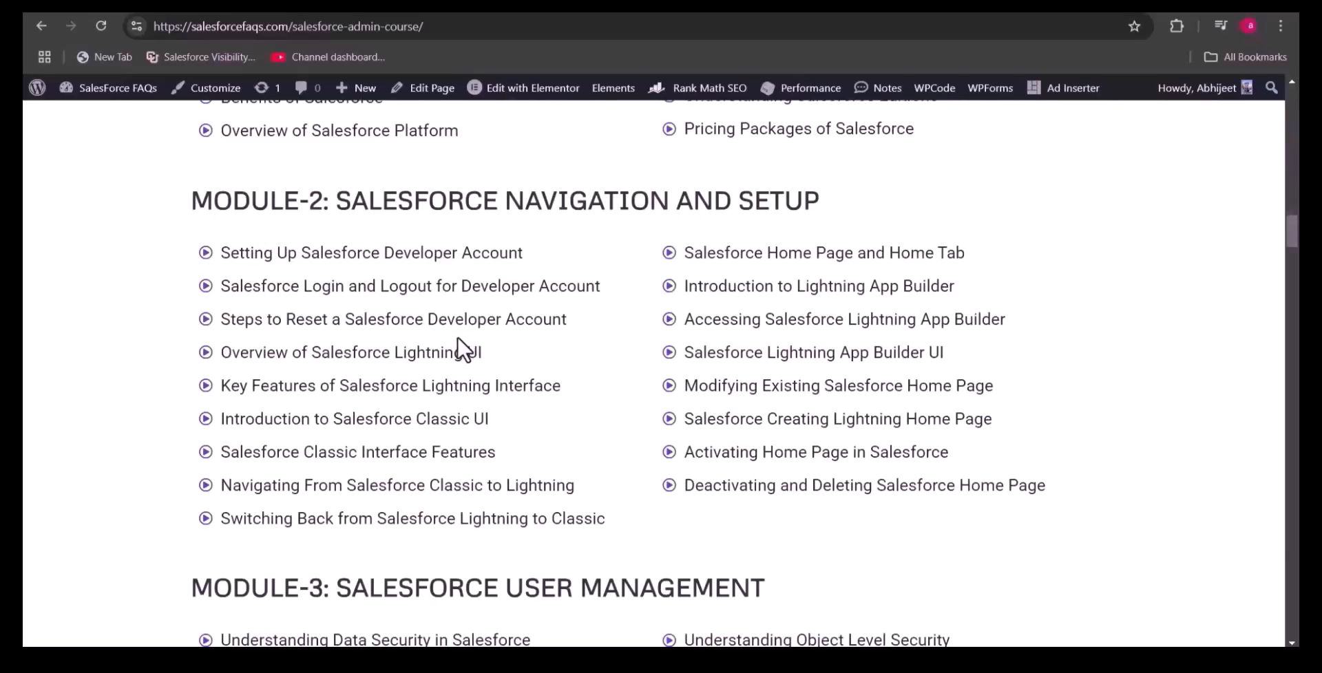
scroll(372, 401, "down", 15)
scroll(372, 401, "down", 20)
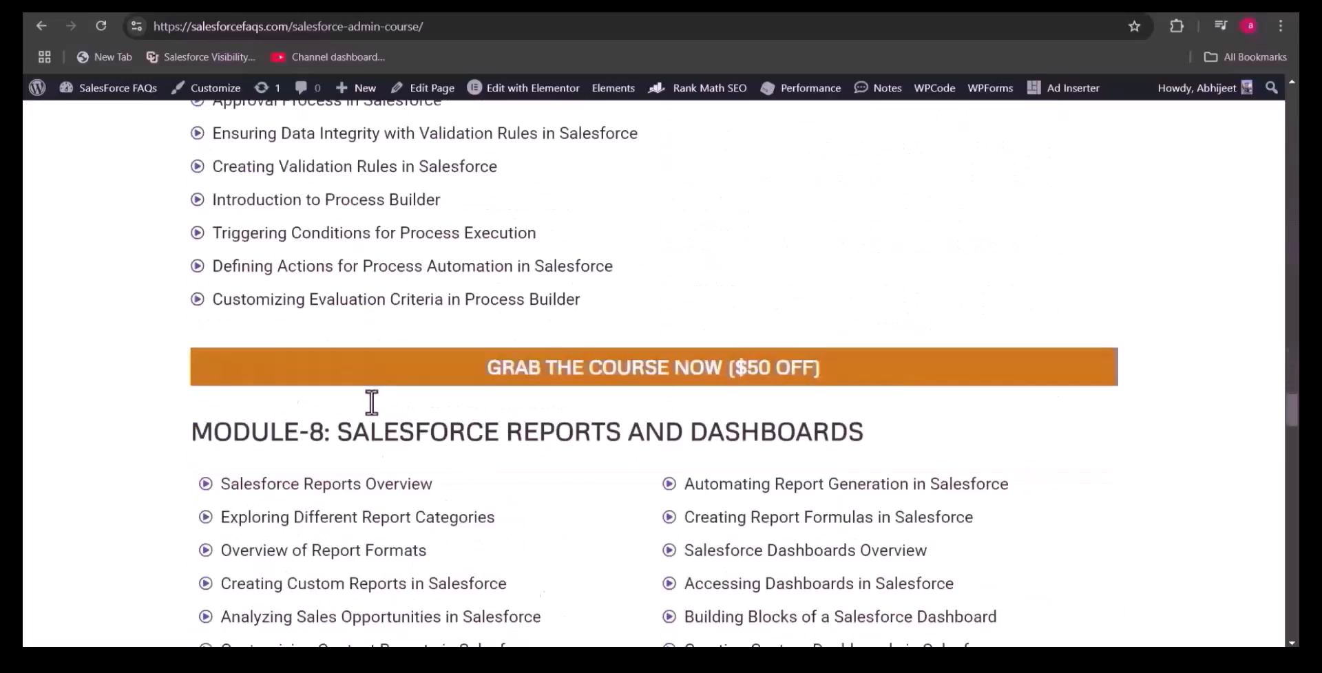
scroll(371, 406, "down", 10)
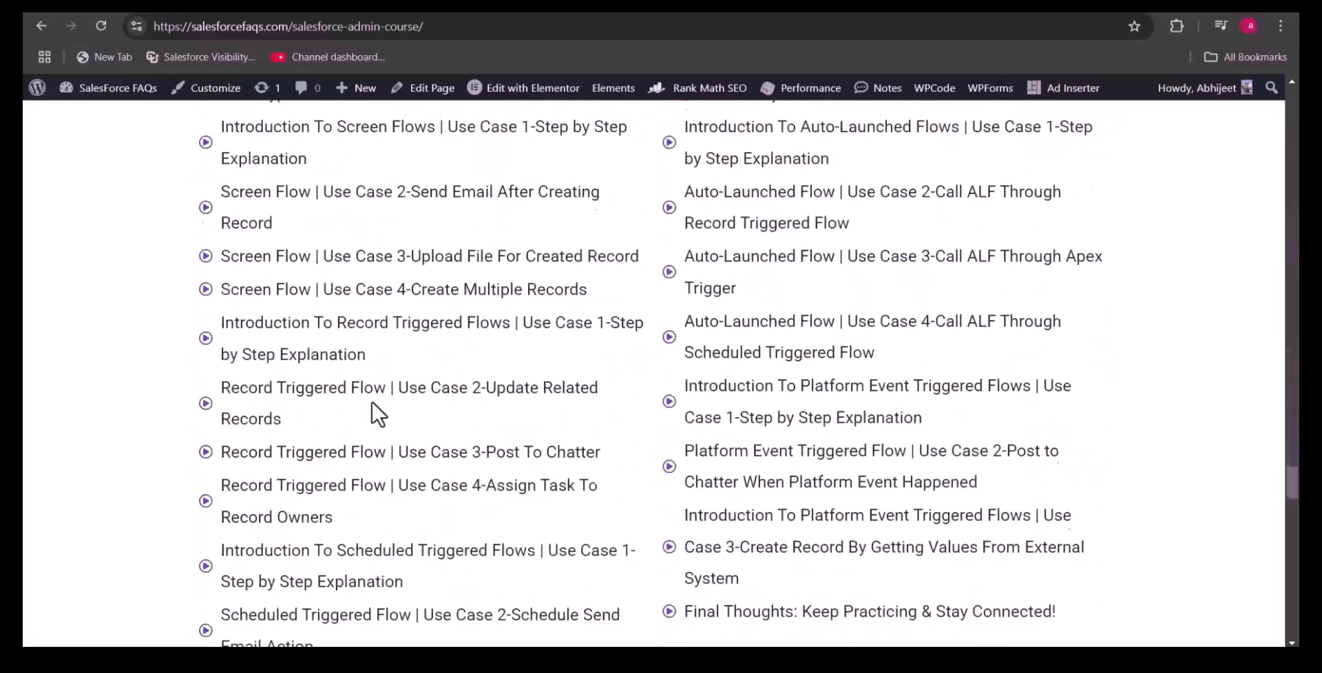
scroll(345, 413, "down", 3)
scroll(378, 472, "up", 4)
scroll(688, 549, "down", 7)
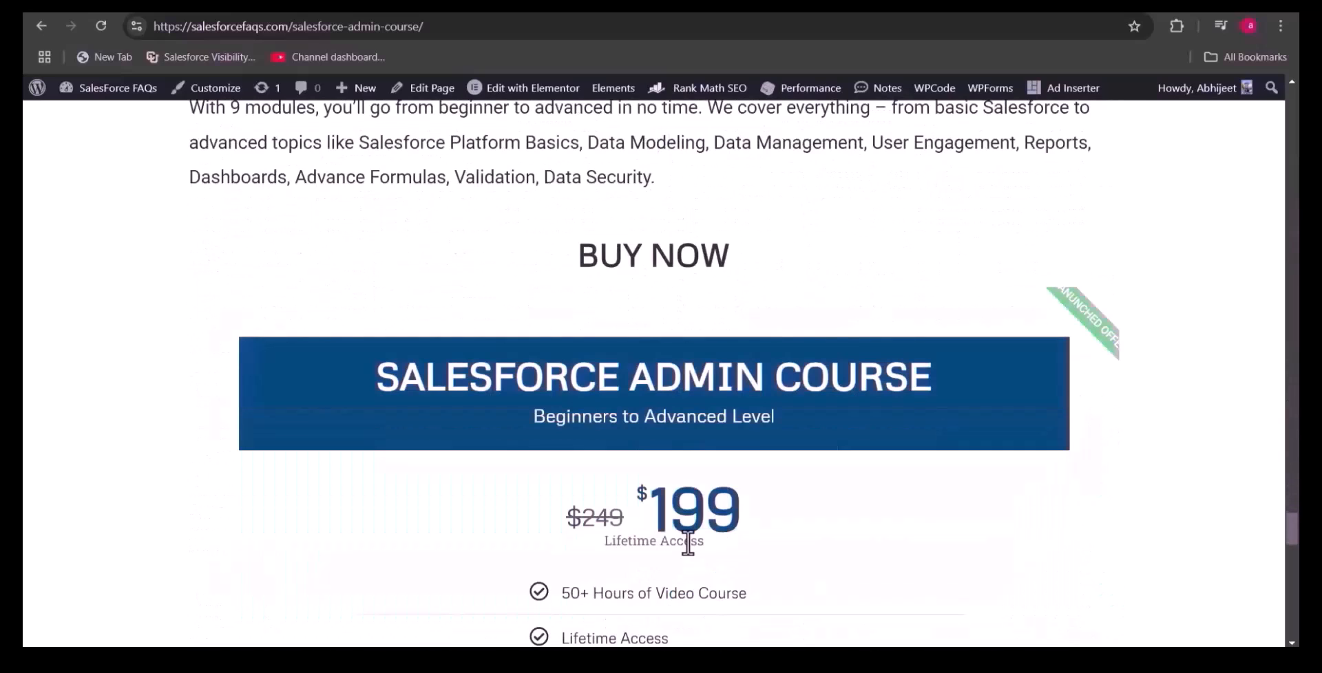
scroll(696, 587, "down", 2)
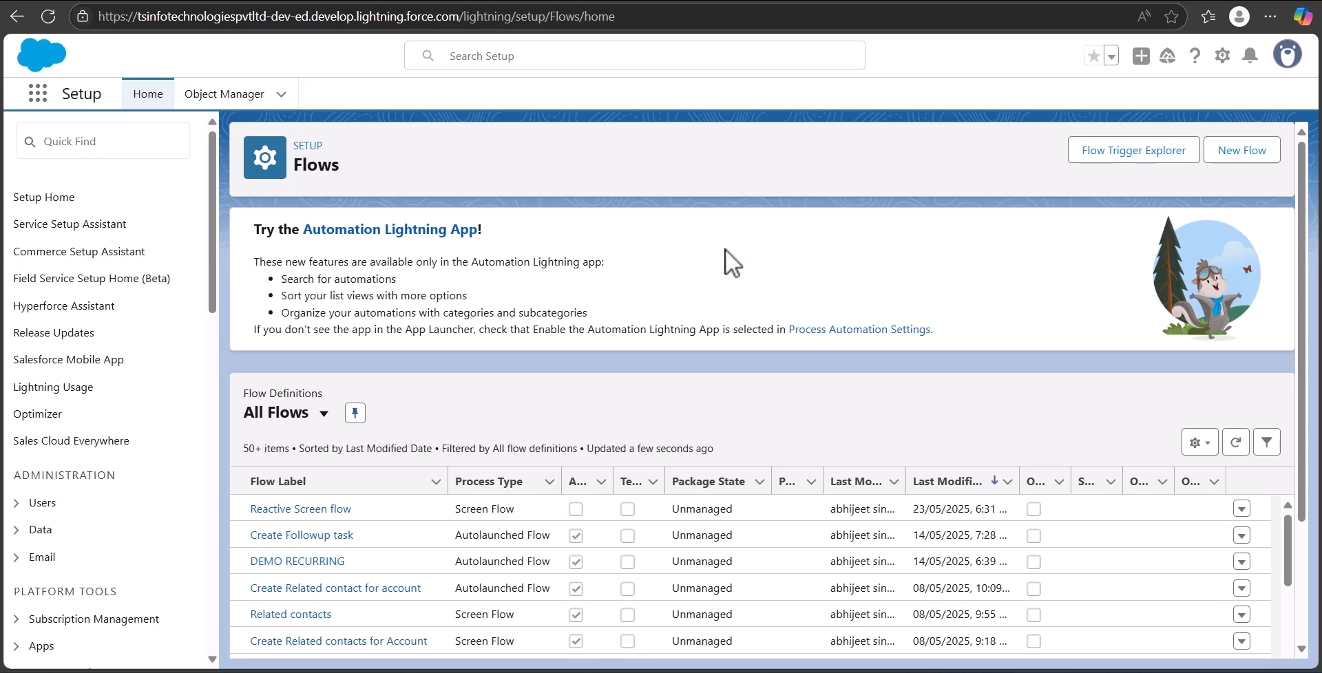
Step: Find "automation settings" in Setup and open the Process Automation Settings page
left_click(143, 154)
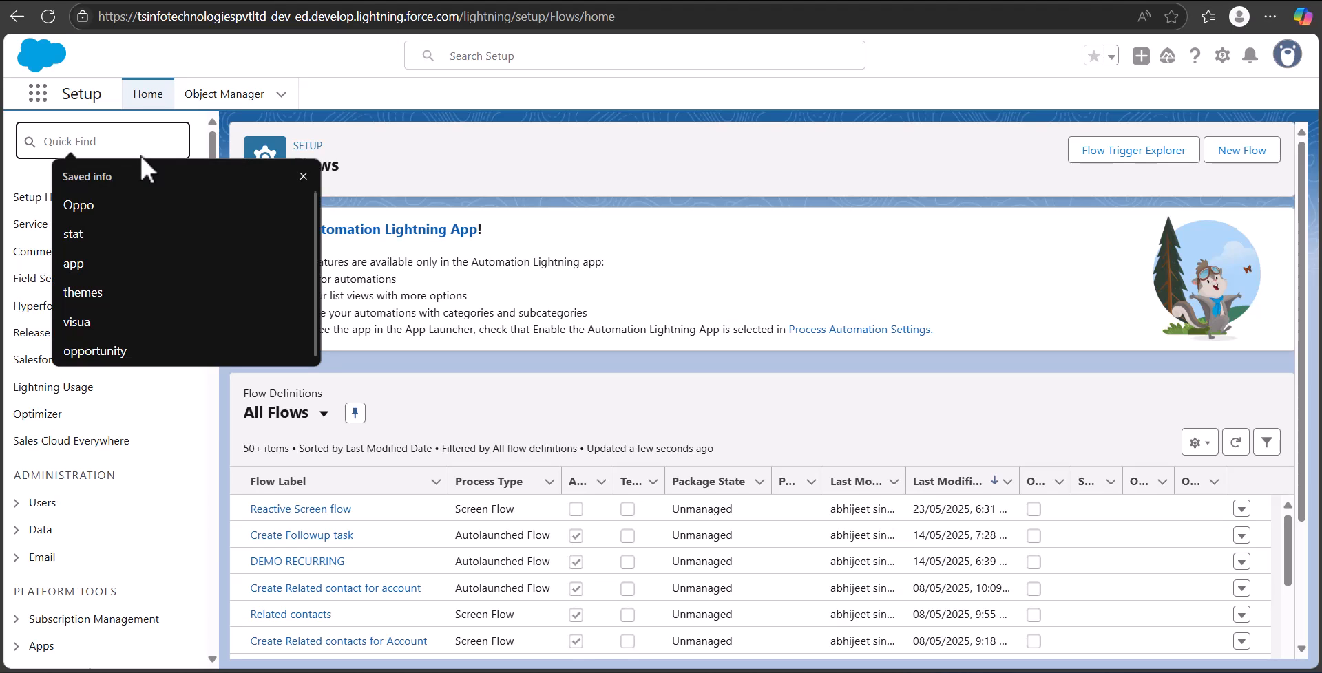
type("automation settings")
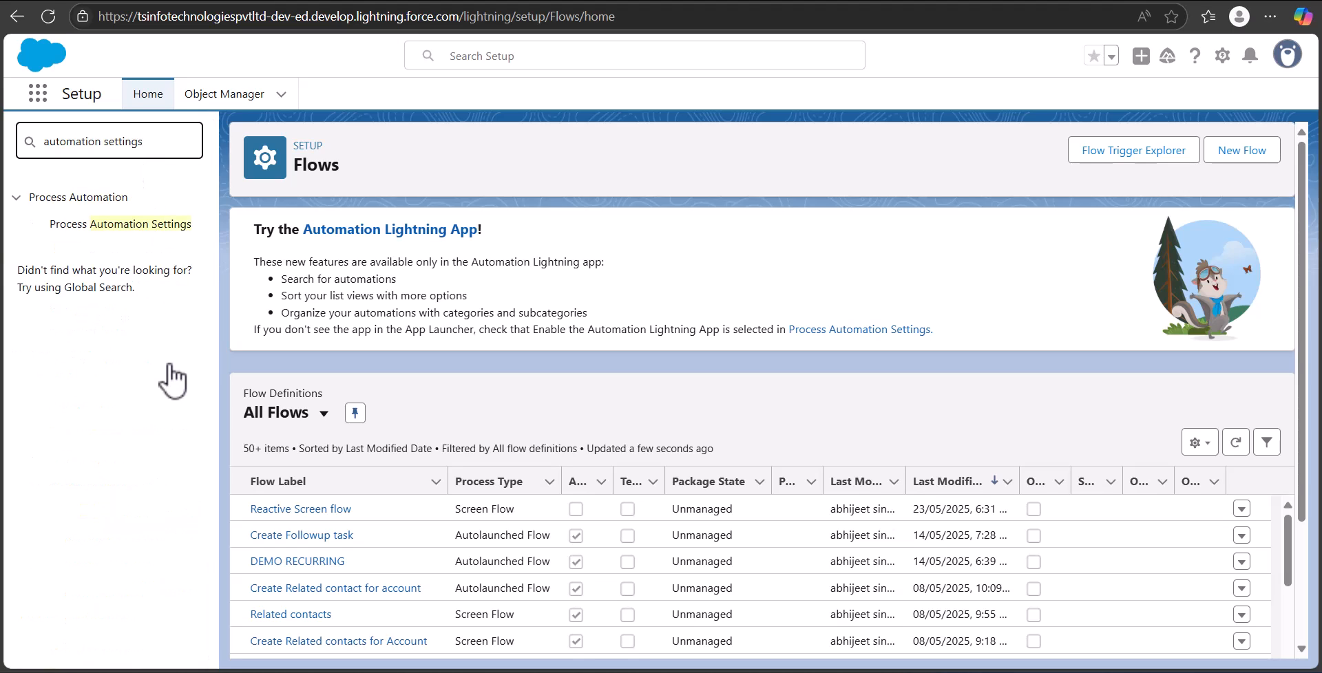
left_click(154, 231)
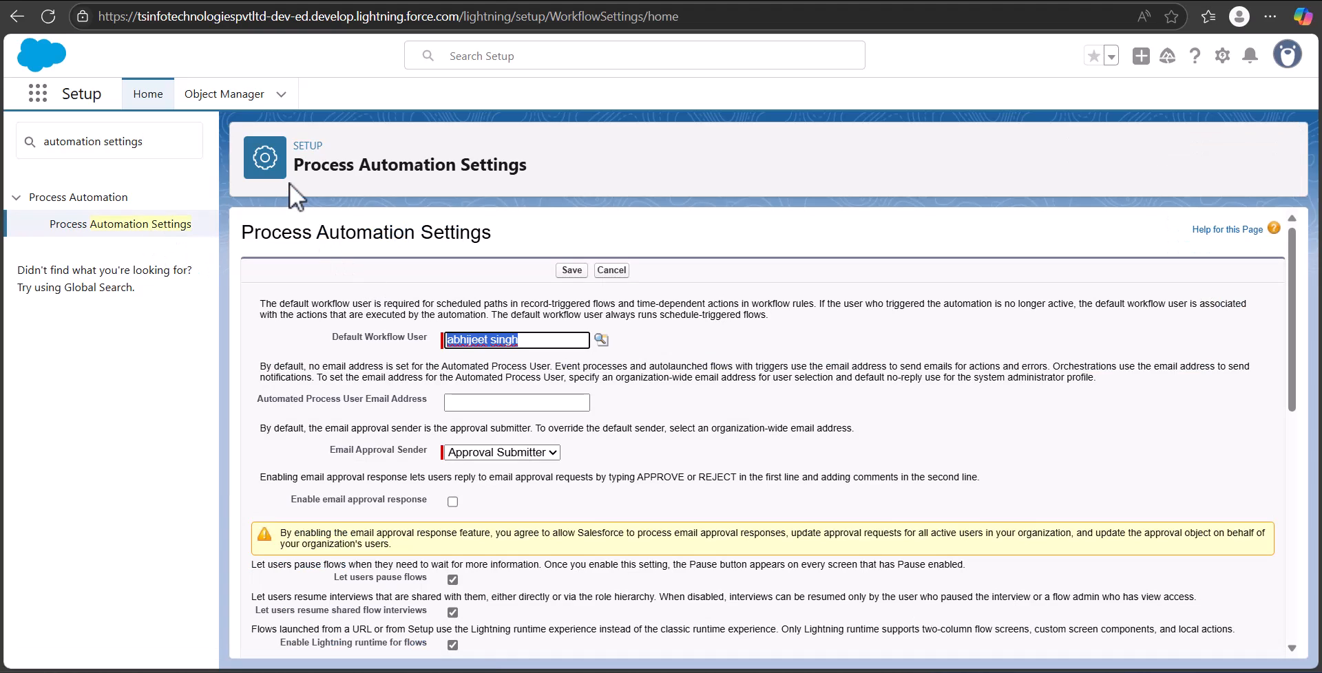
Step: Check the Enable Reactive Components for Specific Flow Versions setting and its API version note, and save the process automation settings
scroll(440, 344, "down", 3)
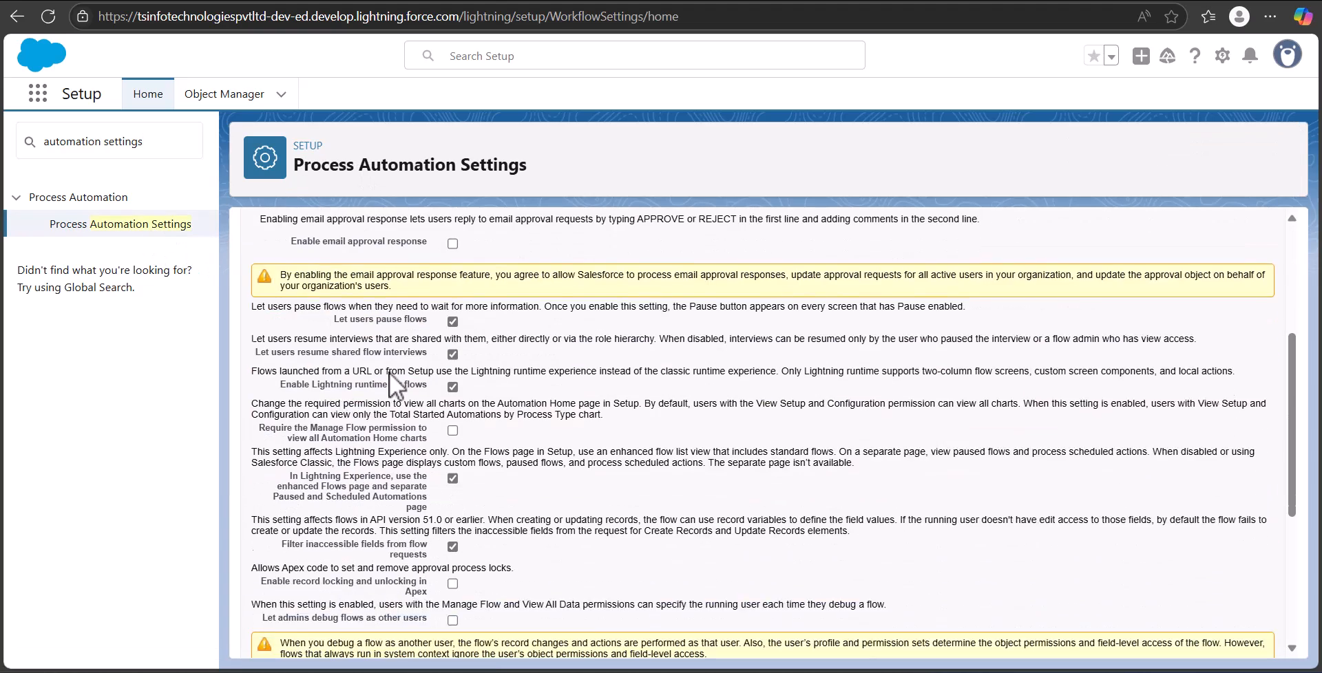
scroll(412, 365, "down", 4)
scroll(388, 375, "up", 3)
scroll(362, 406, "down", 2)
scroll(363, 411, "down", 1)
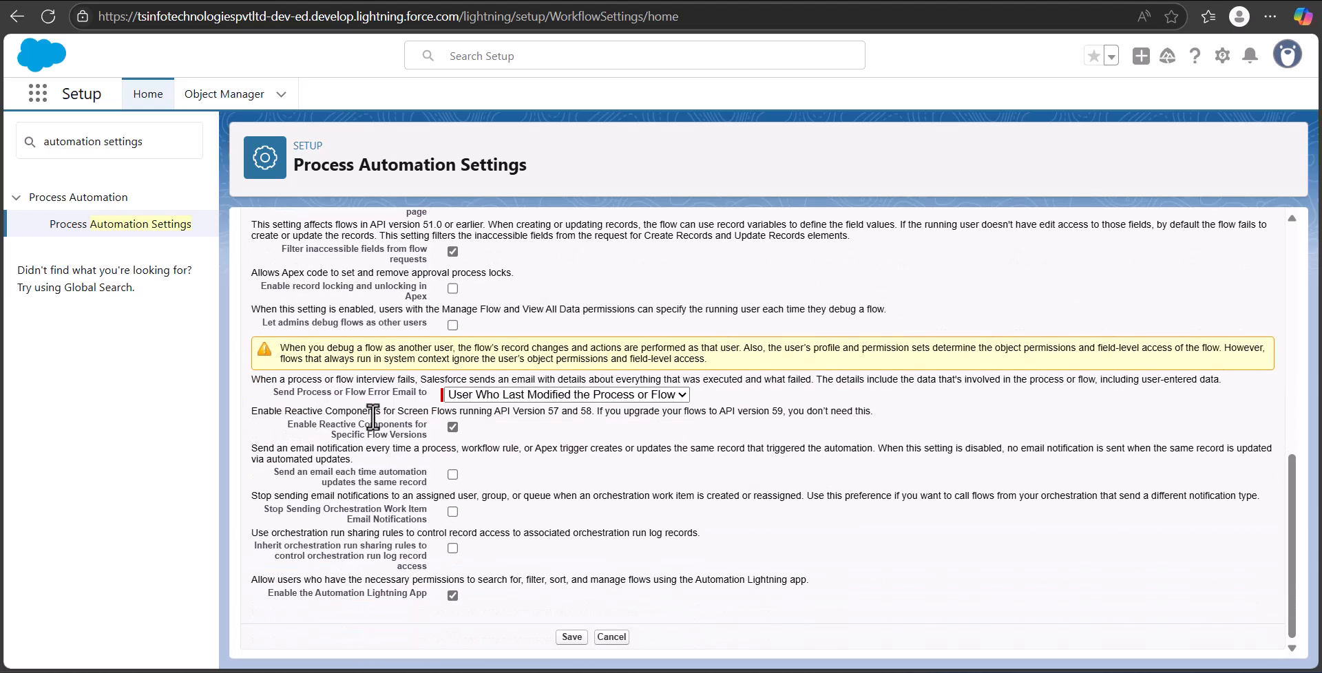
left_click_drag(289, 424, 522, 411)
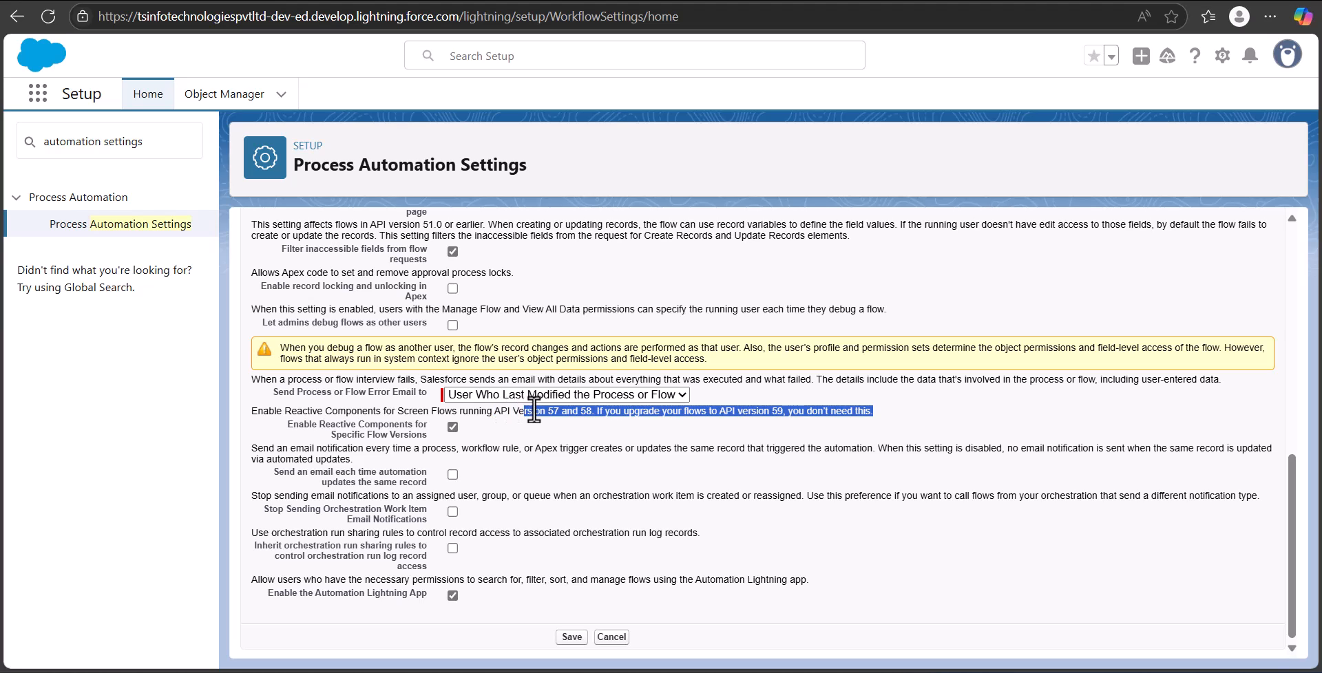
left_click(520, 429)
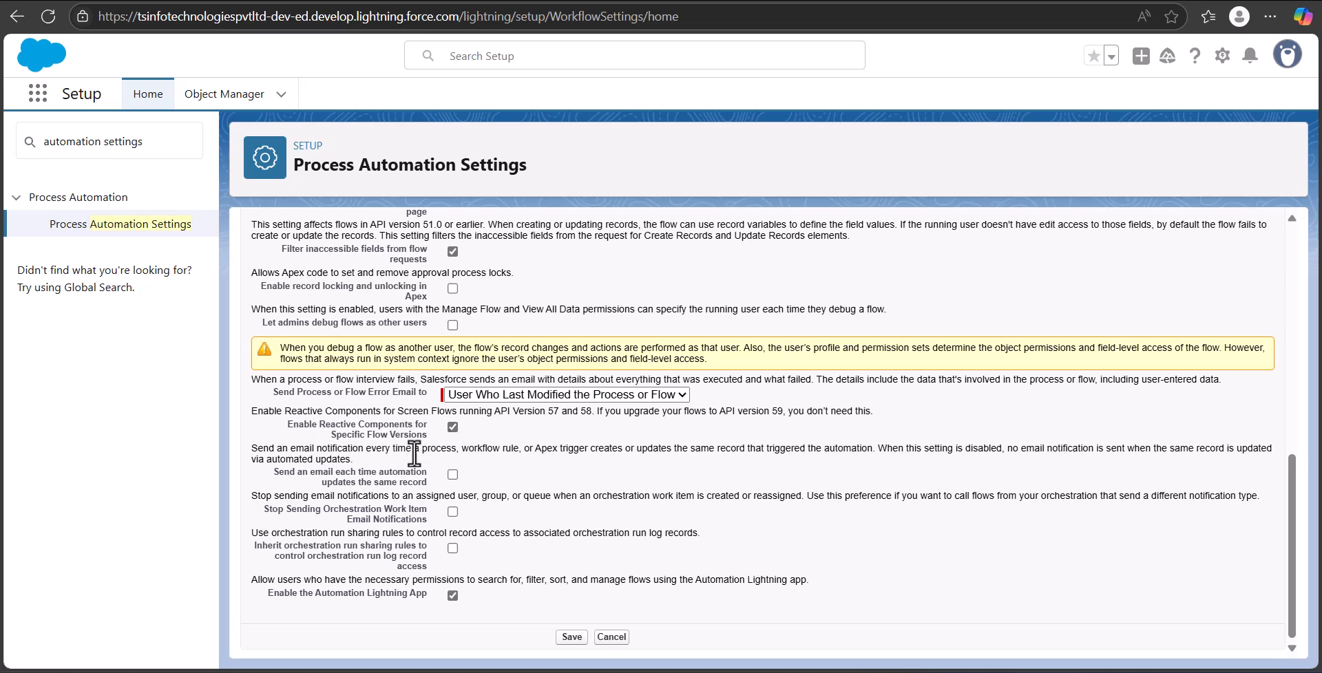
left_click(572, 637)
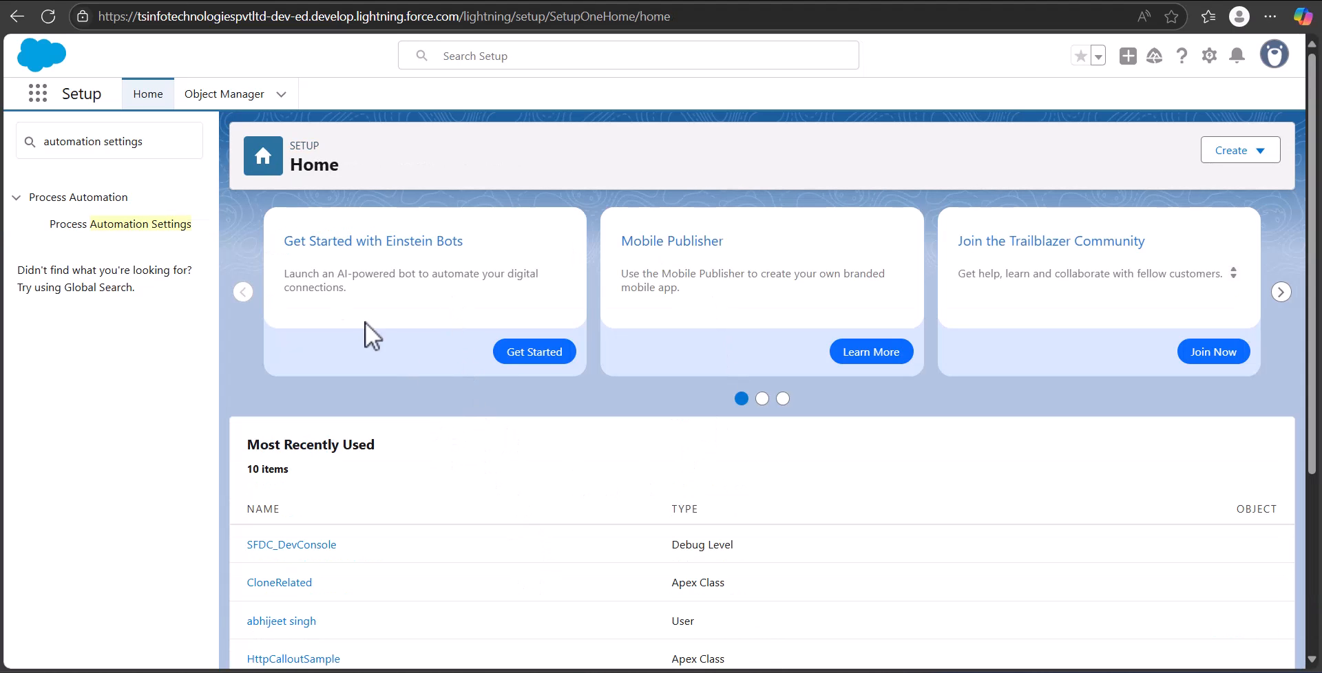
Step: Go to Flows in Setup and create a new Screen Flow from scratch
left_click_drag(164, 149, 12, 165)
type("flows")
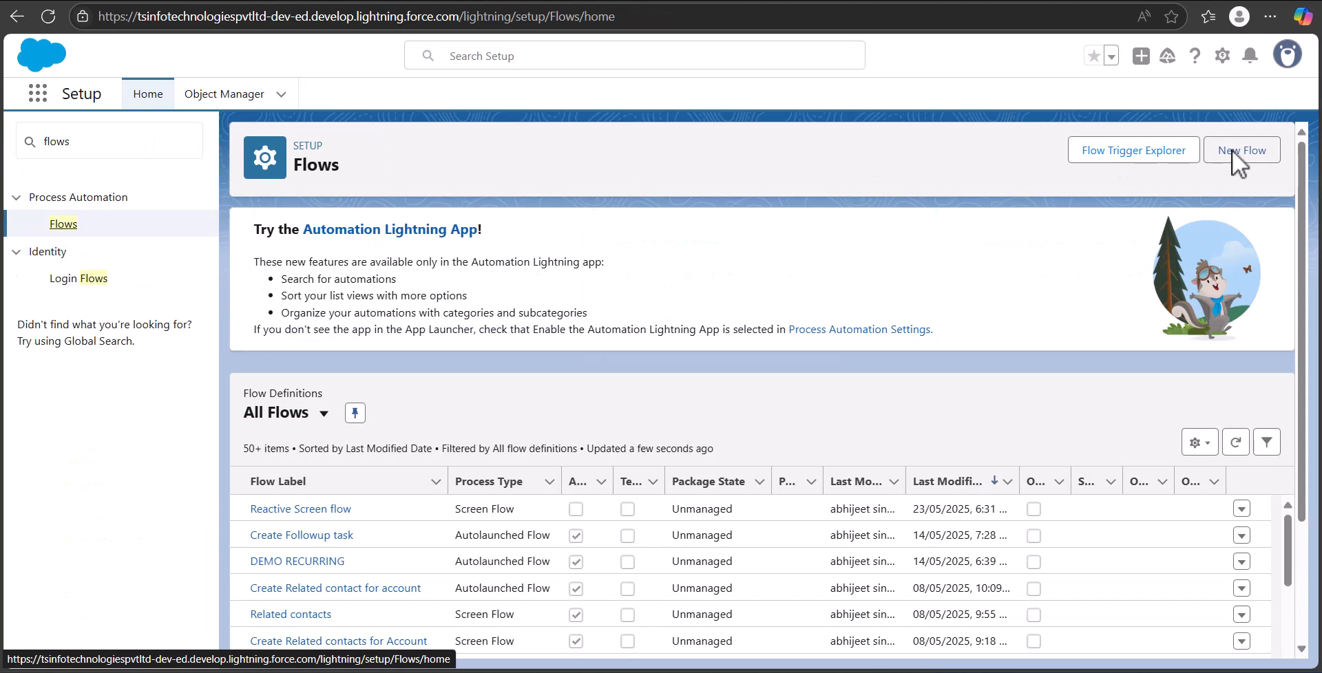
left_click(1232, 150)
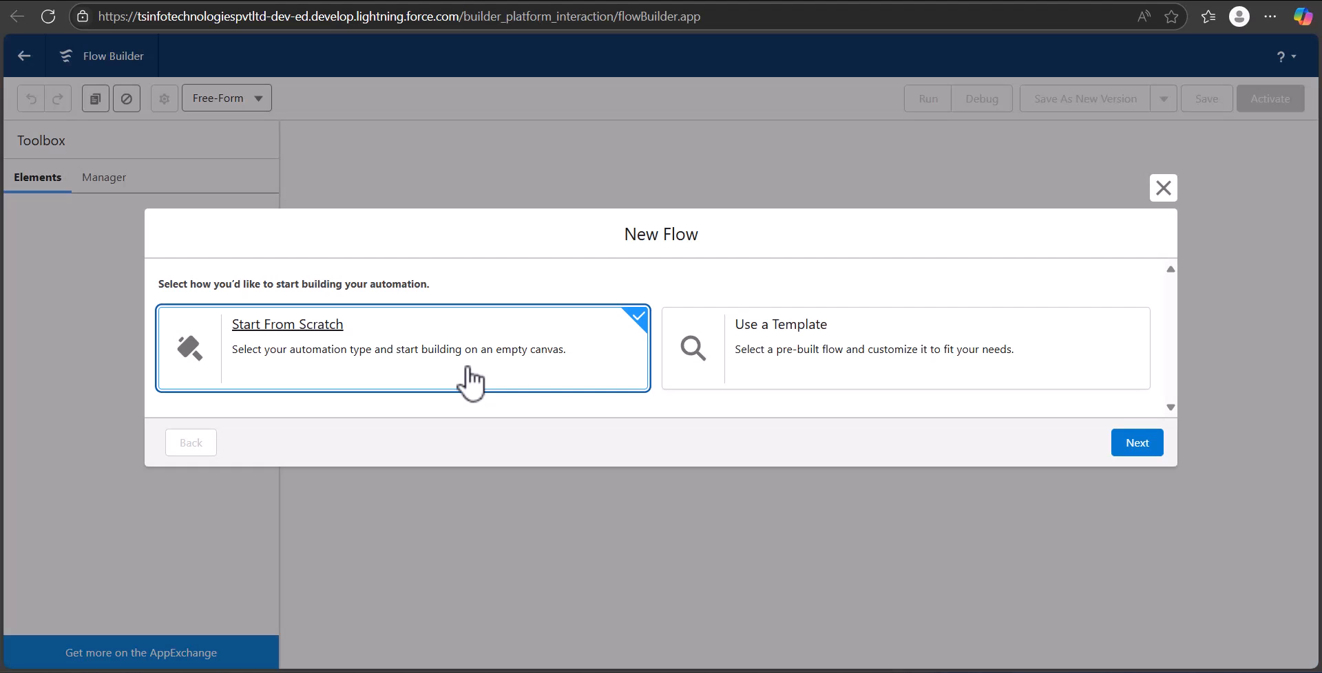
left_click(1135, 446)
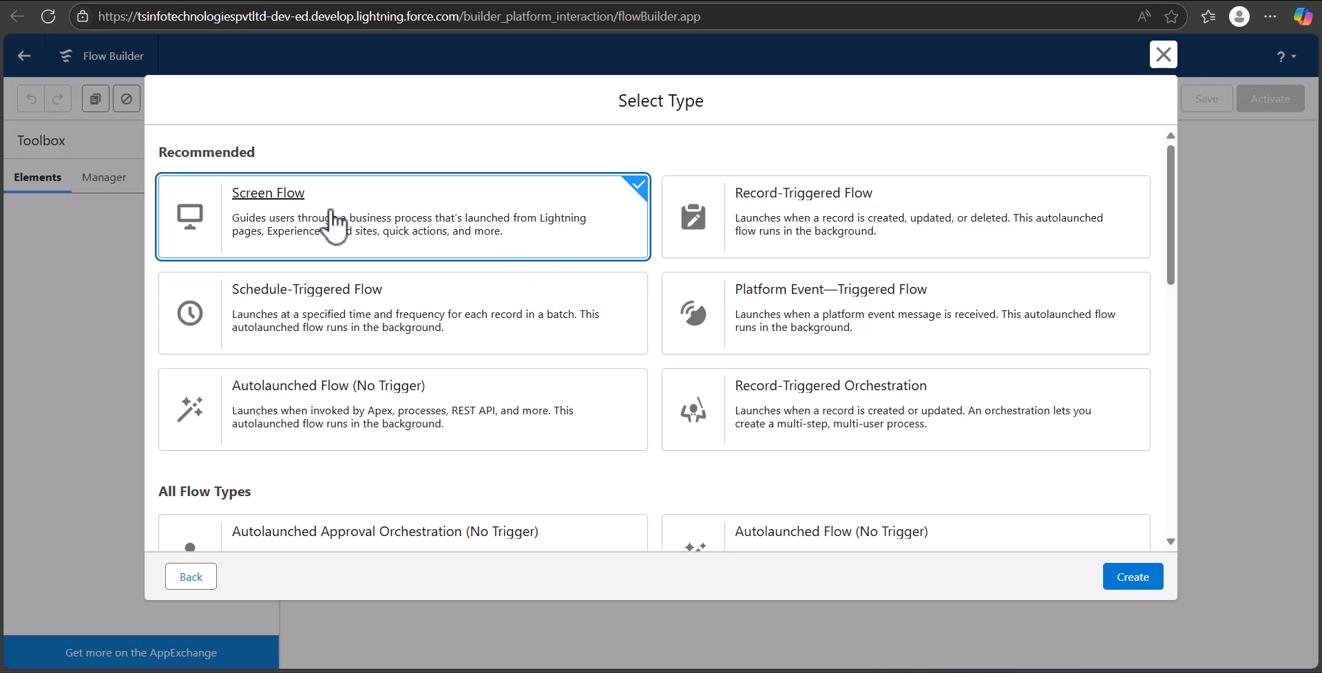
left_click(1133, 582)
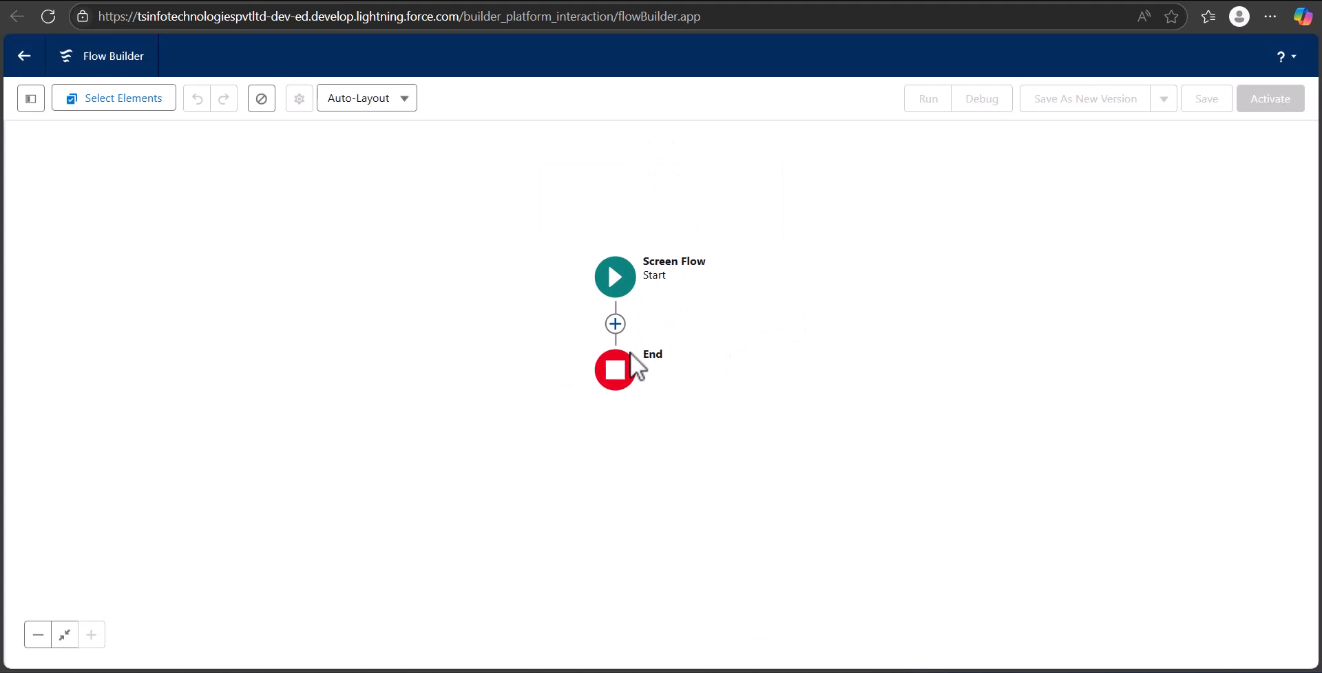
Step: Add a Screen element between Start and End, labelled "Discount Calclulator" with API name Discount_Calclulator
left_click(615, 324)
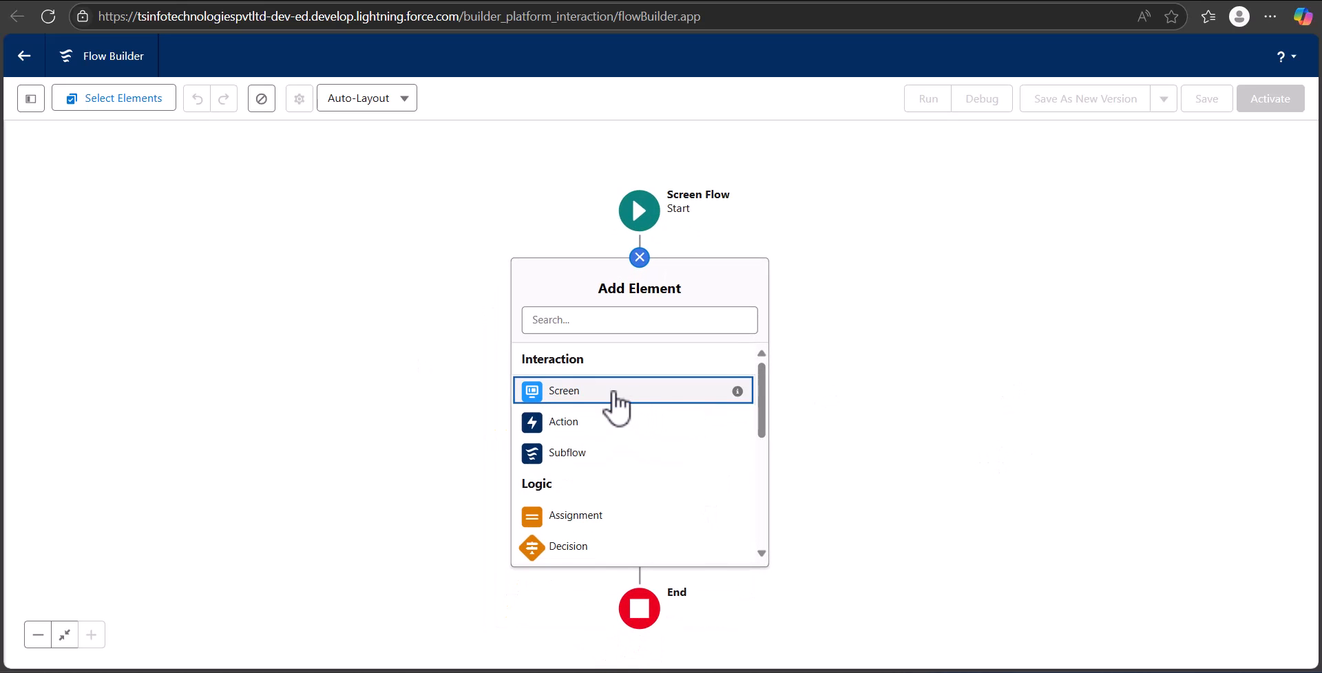
left_click(615, 399)
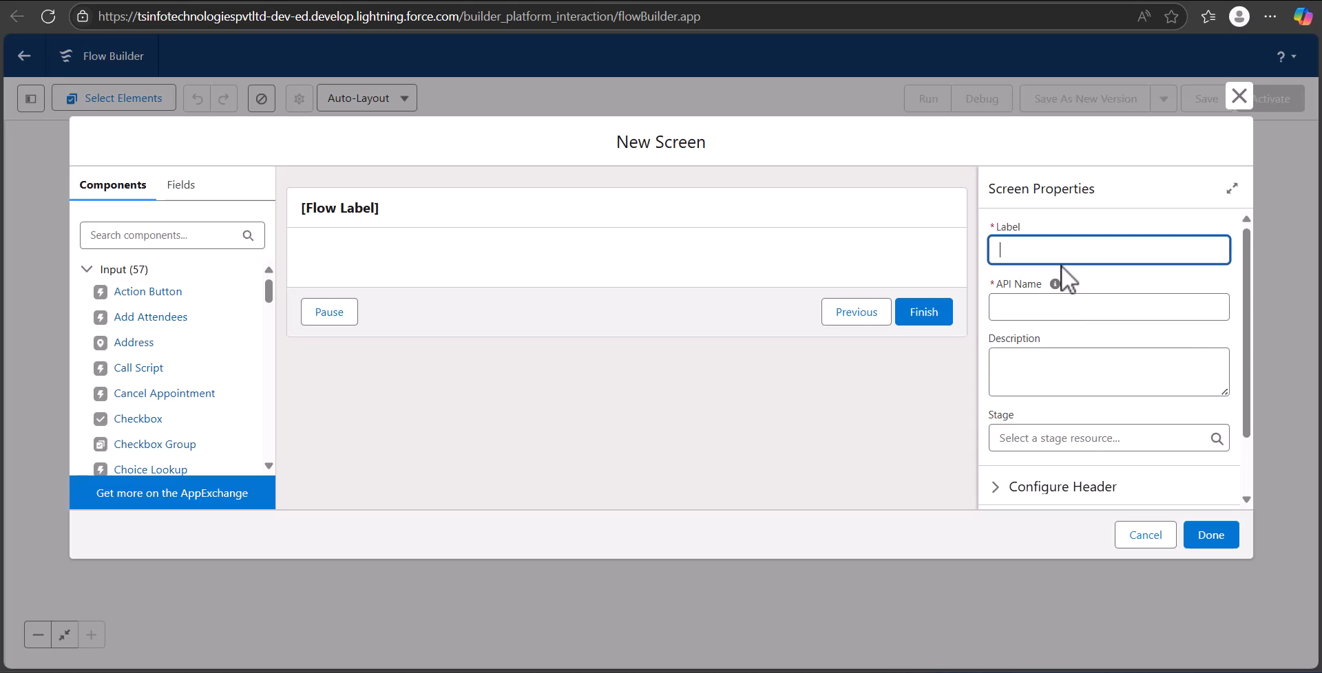
type("Discount Calculator")
left_click(1065, 311)
left_click(492, 279)
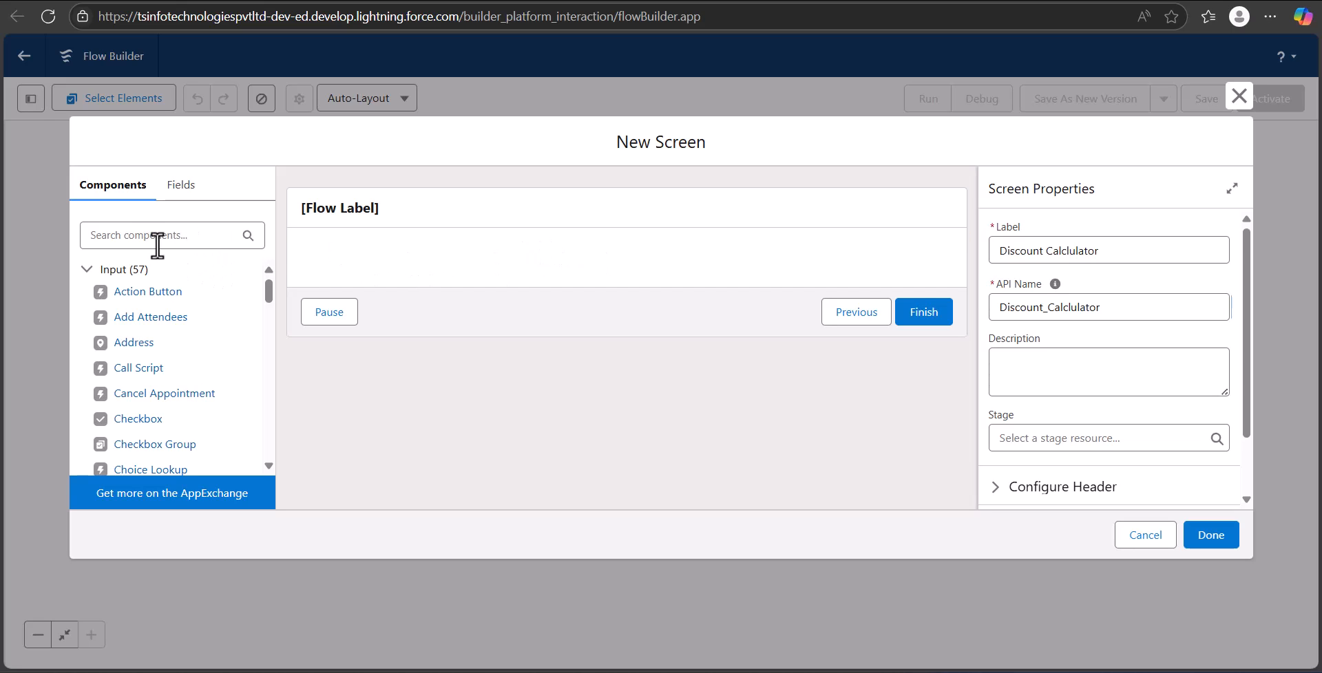
Step: Find the Number component and place three of them one below another on the new screen
left_click(143, 235)
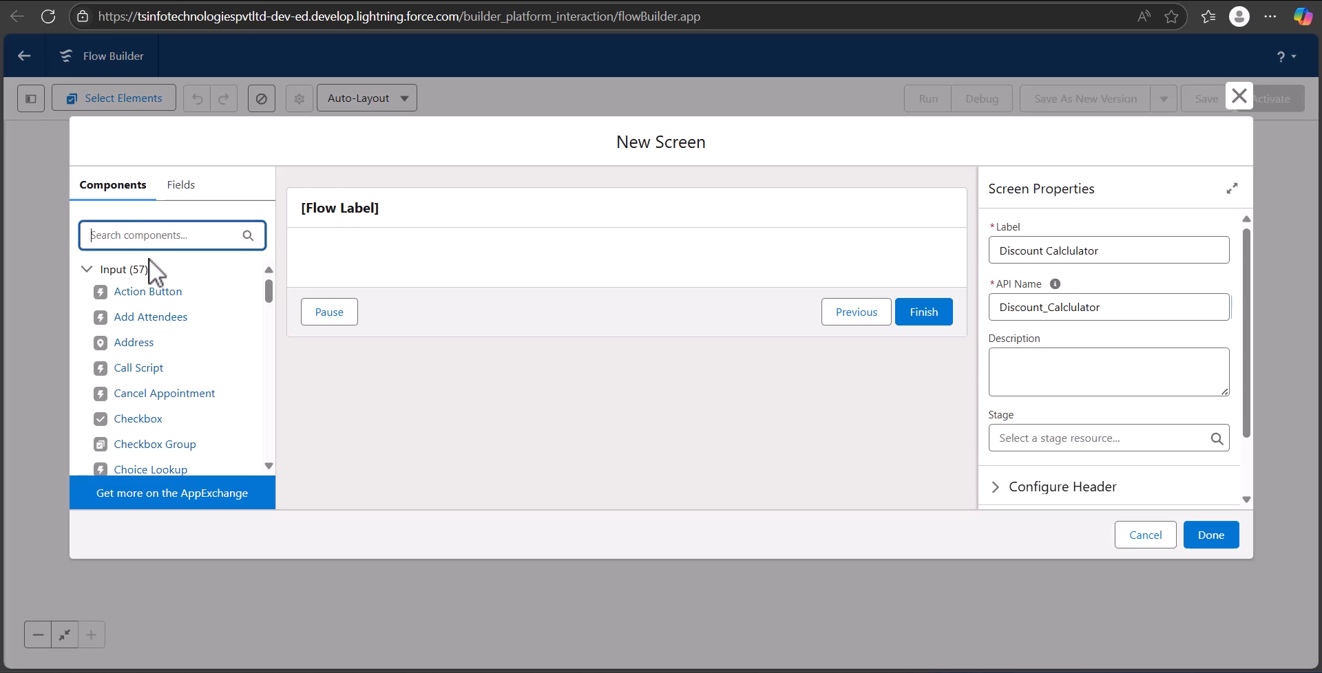
type("number")
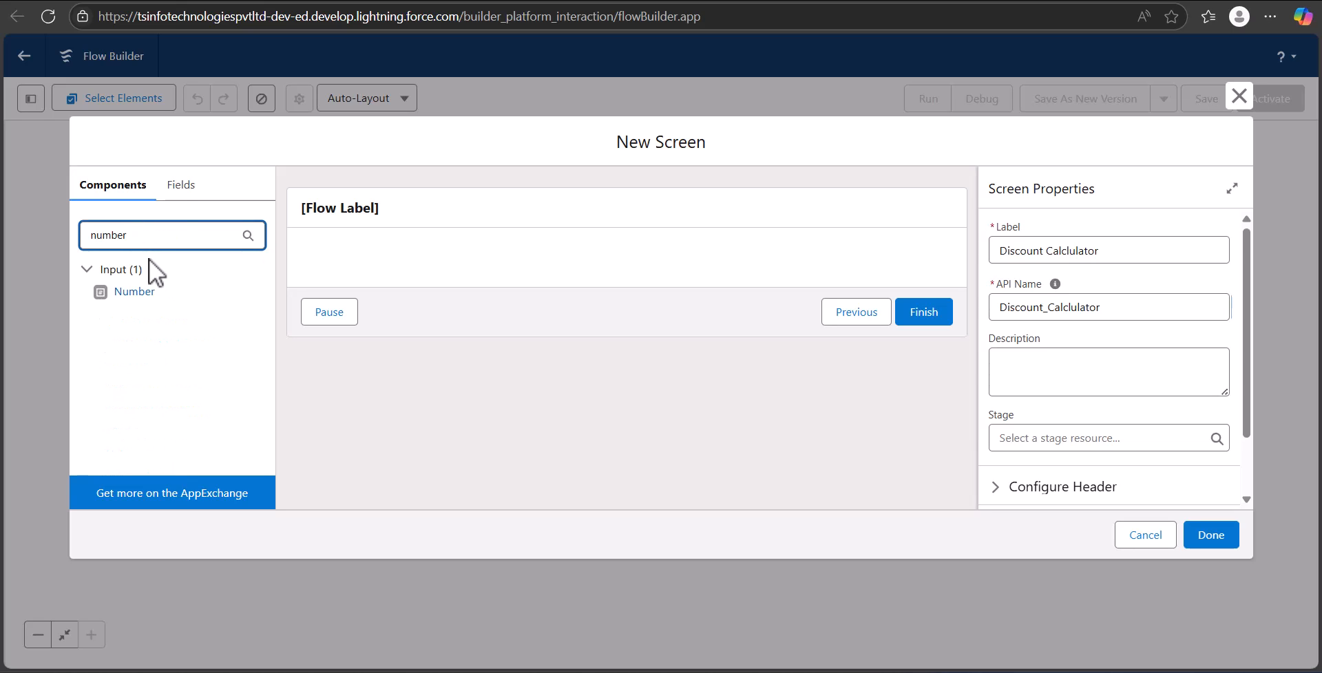
left_click_drag(171, 297, 581, 272)
left_click_drag(141, 296, 593, 316)
left_click_drag(131, 295, 509, 389)
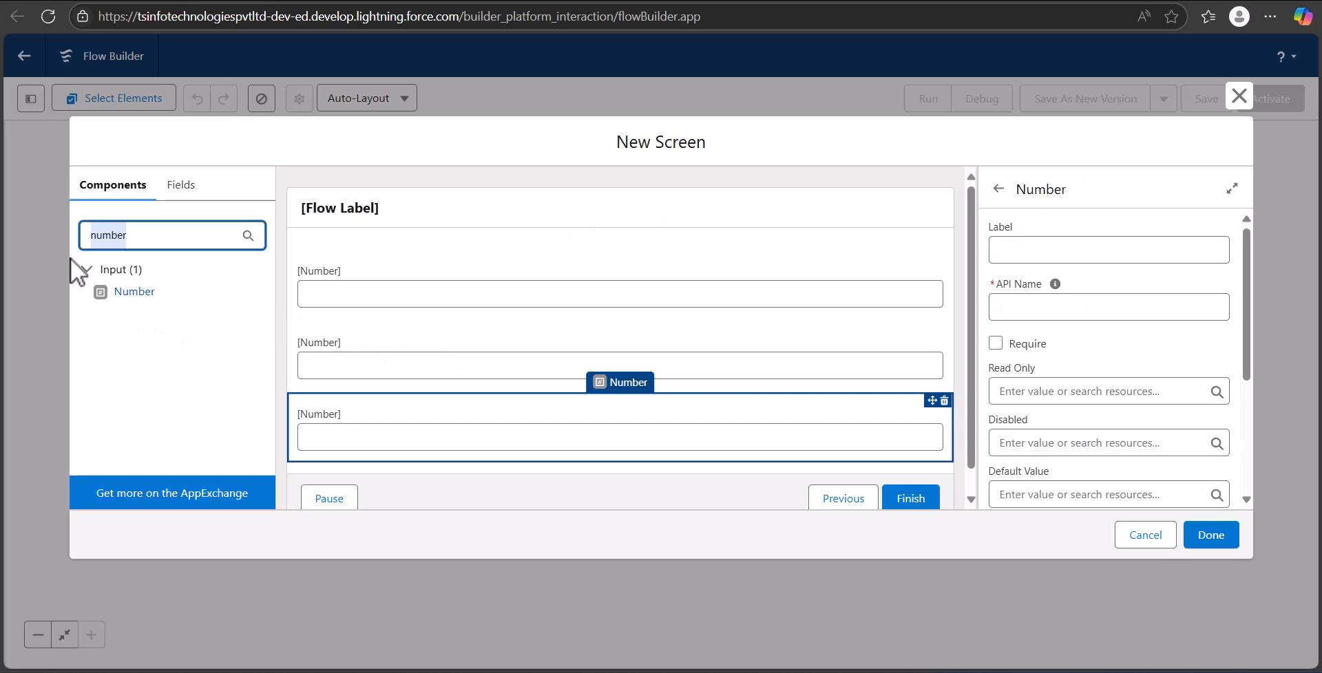
Step: Find the Slider component and place one directly below the first Number field on the screen
key("BackSpace")
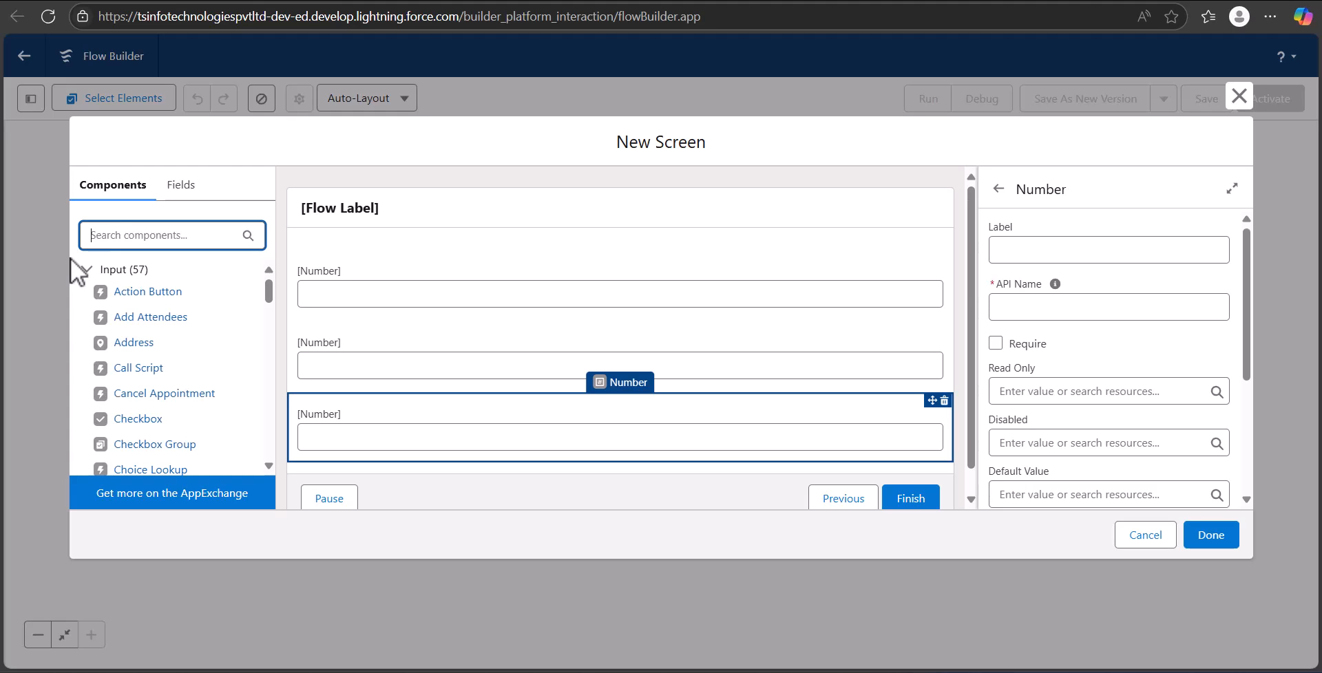
type("slider")
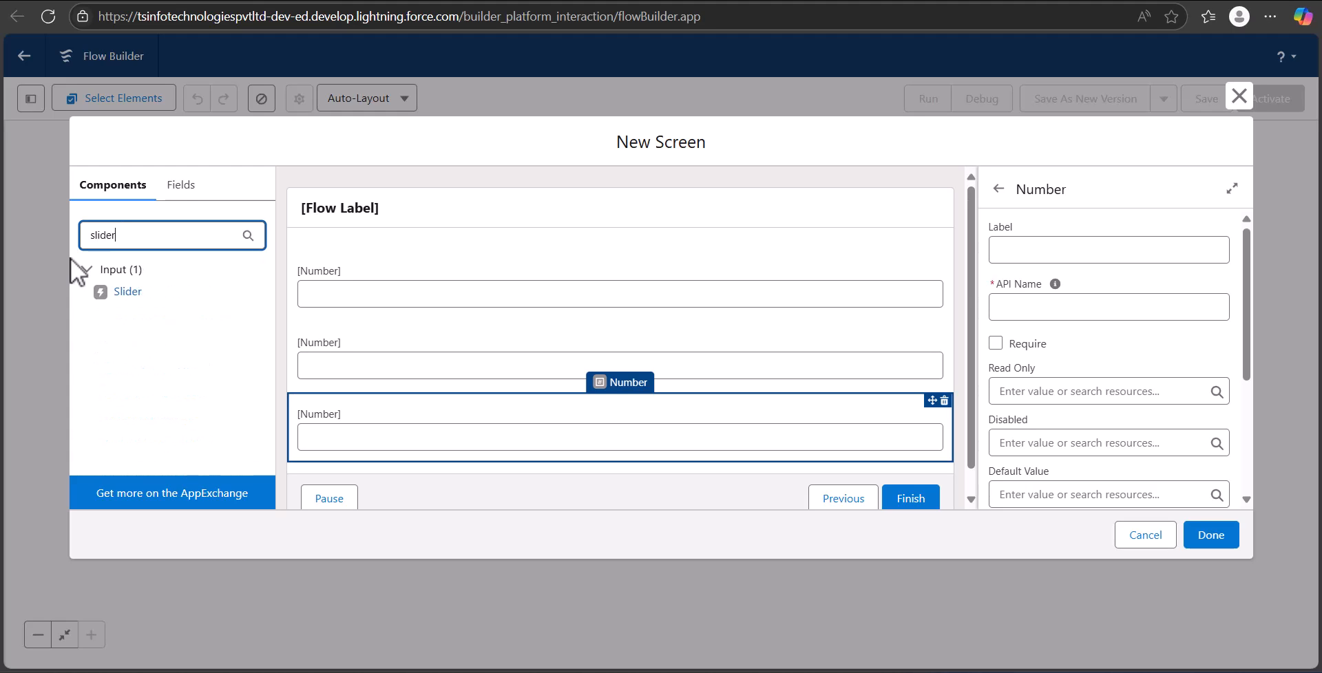
left_click_drag(148, 293, 506, 314)
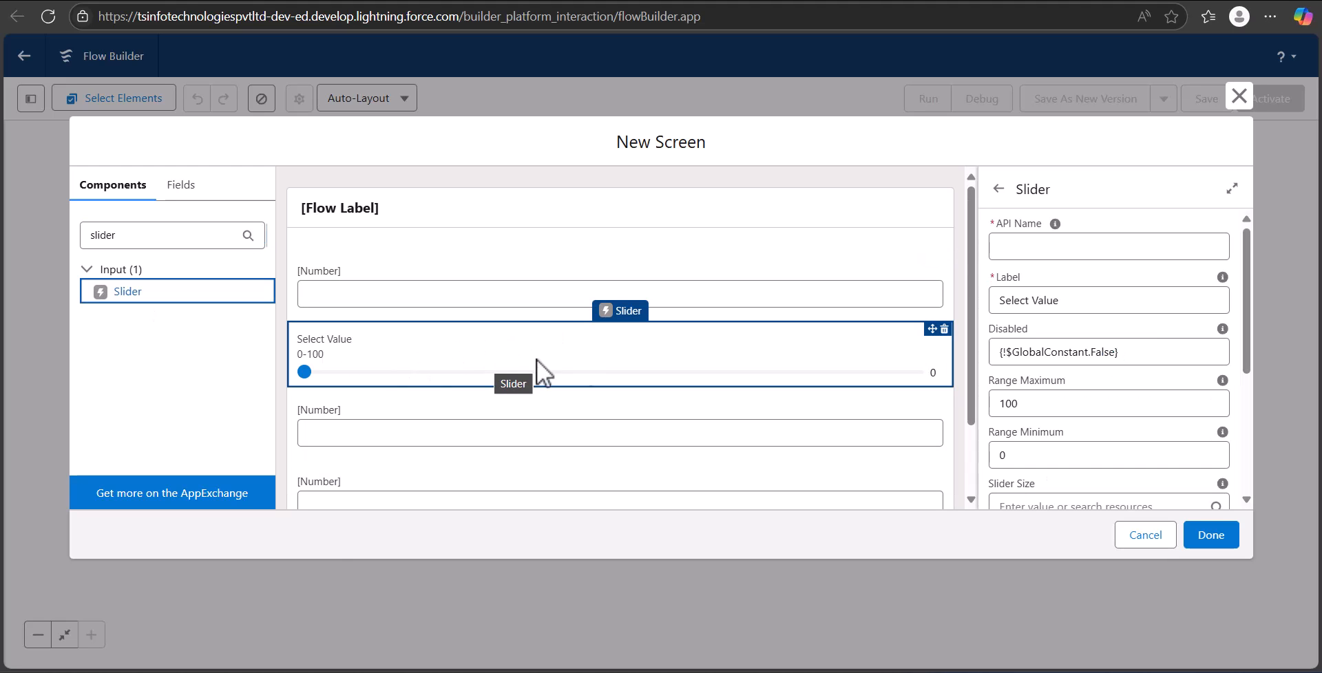
Step: Label the first Number field "Product Price" with API name Product_Price
left_click(421, 277)
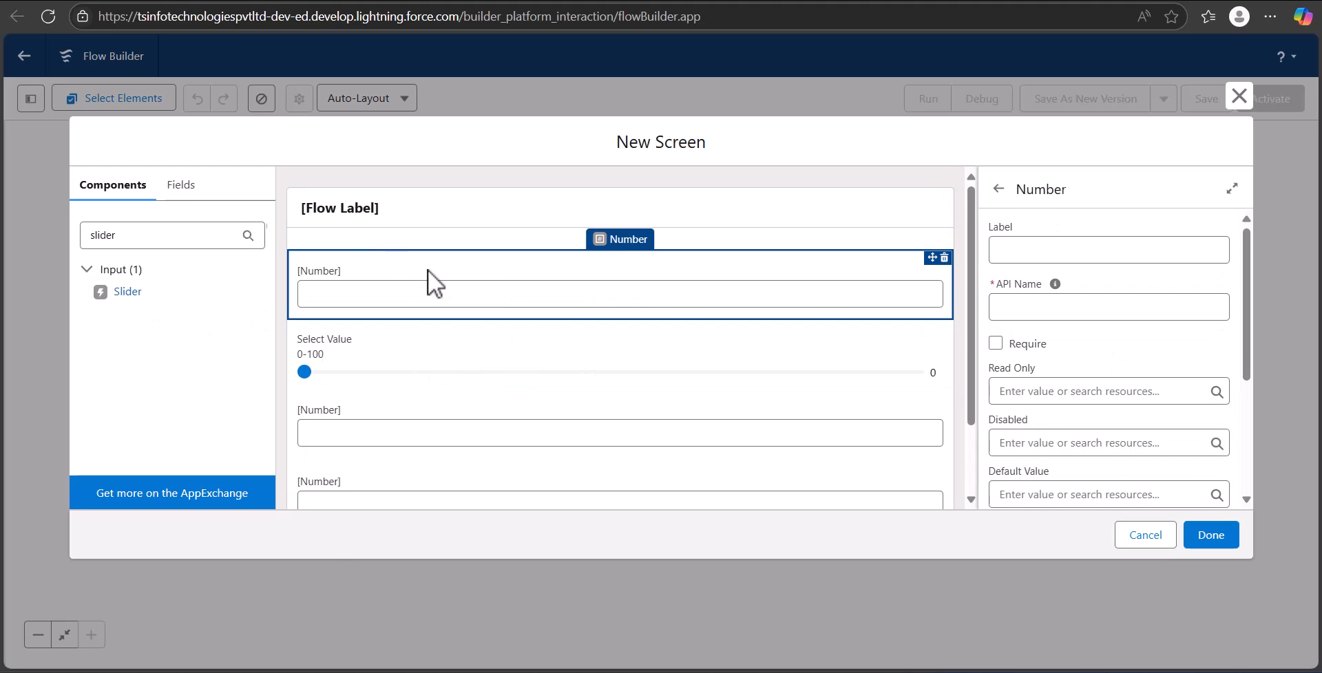
left_click(1100, 251)
type("Product ")
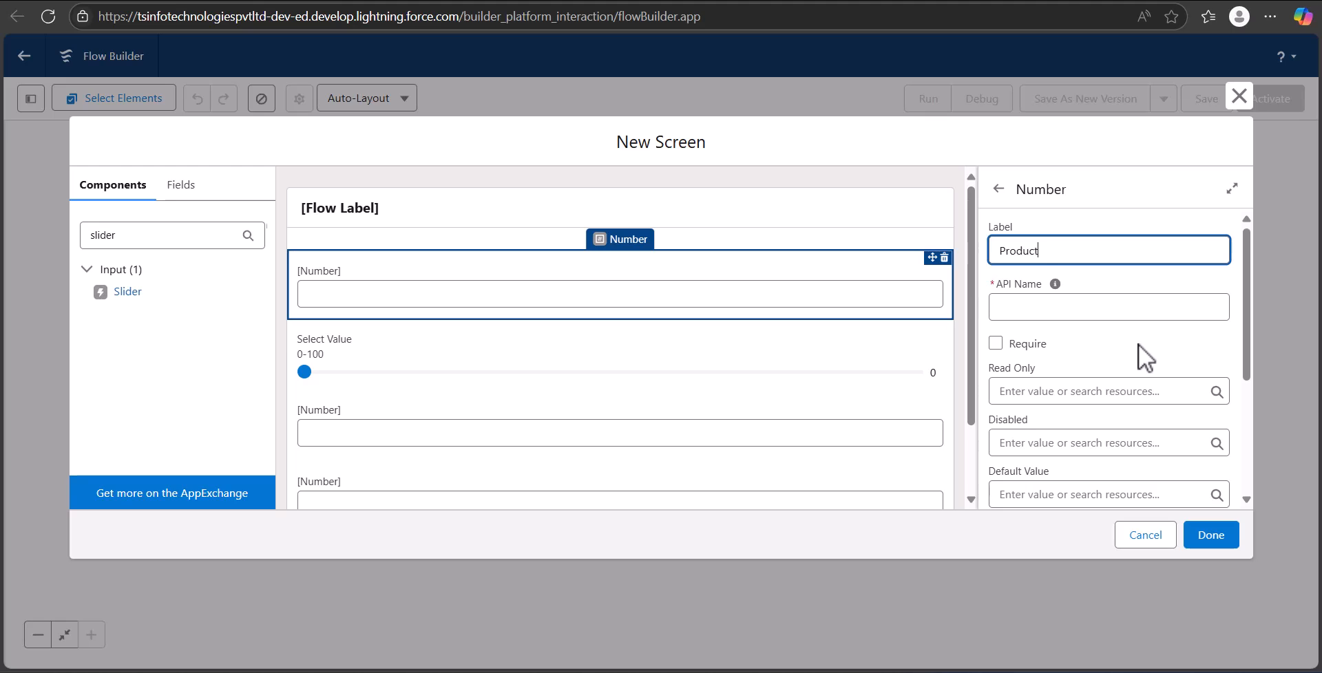
type("Price")
left_click(1109, 310)
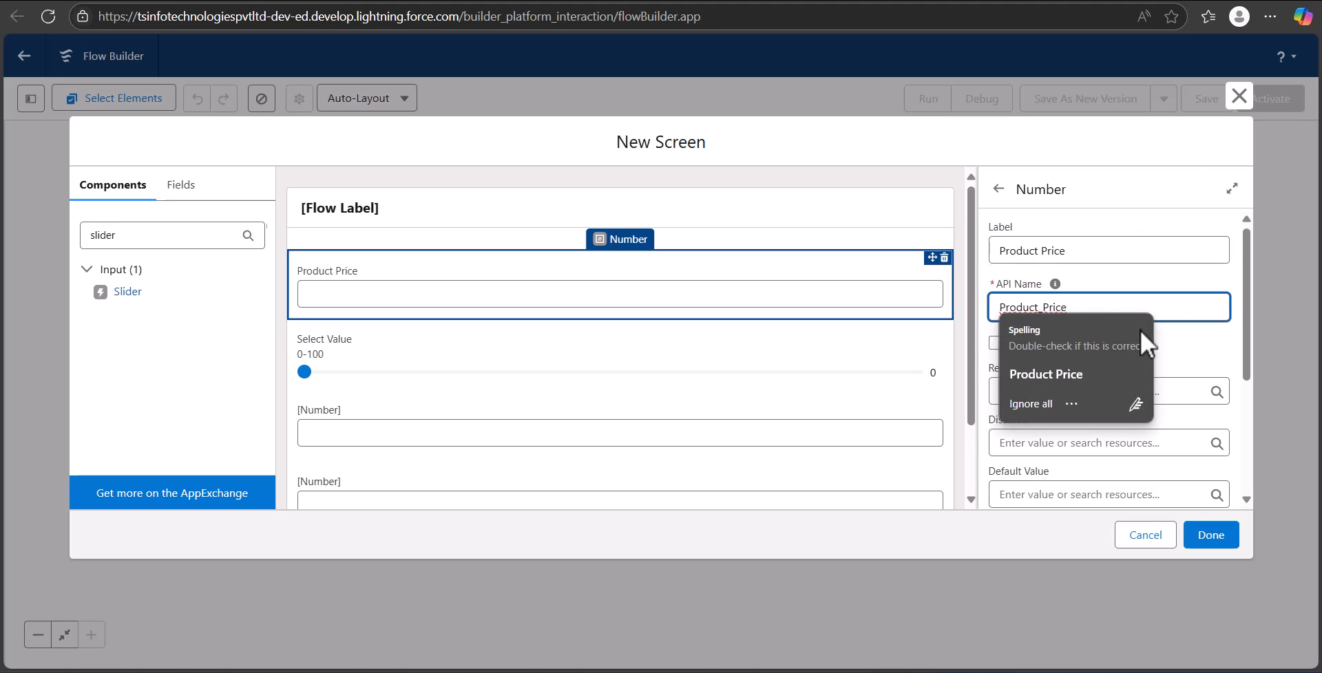
Step: Give the slider the API name DiscountPercentage and review its range and step settings
left_click(564, 377)
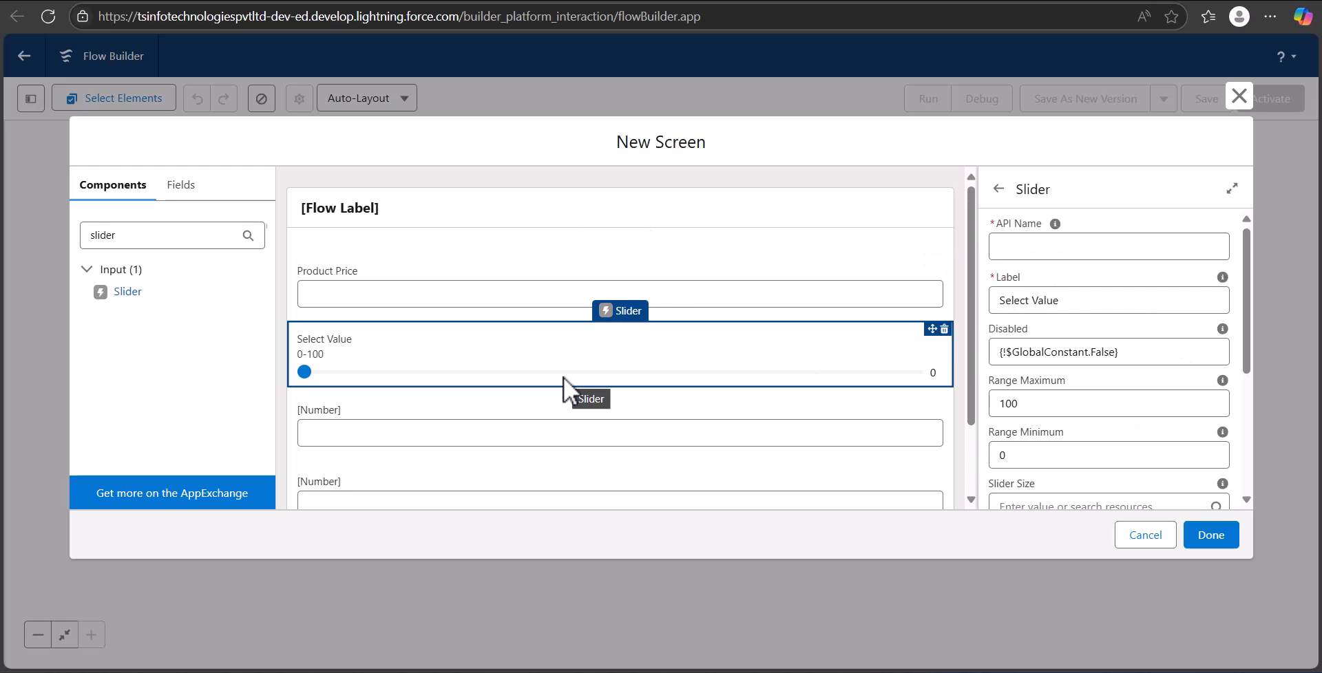
left_click(1089, 247)
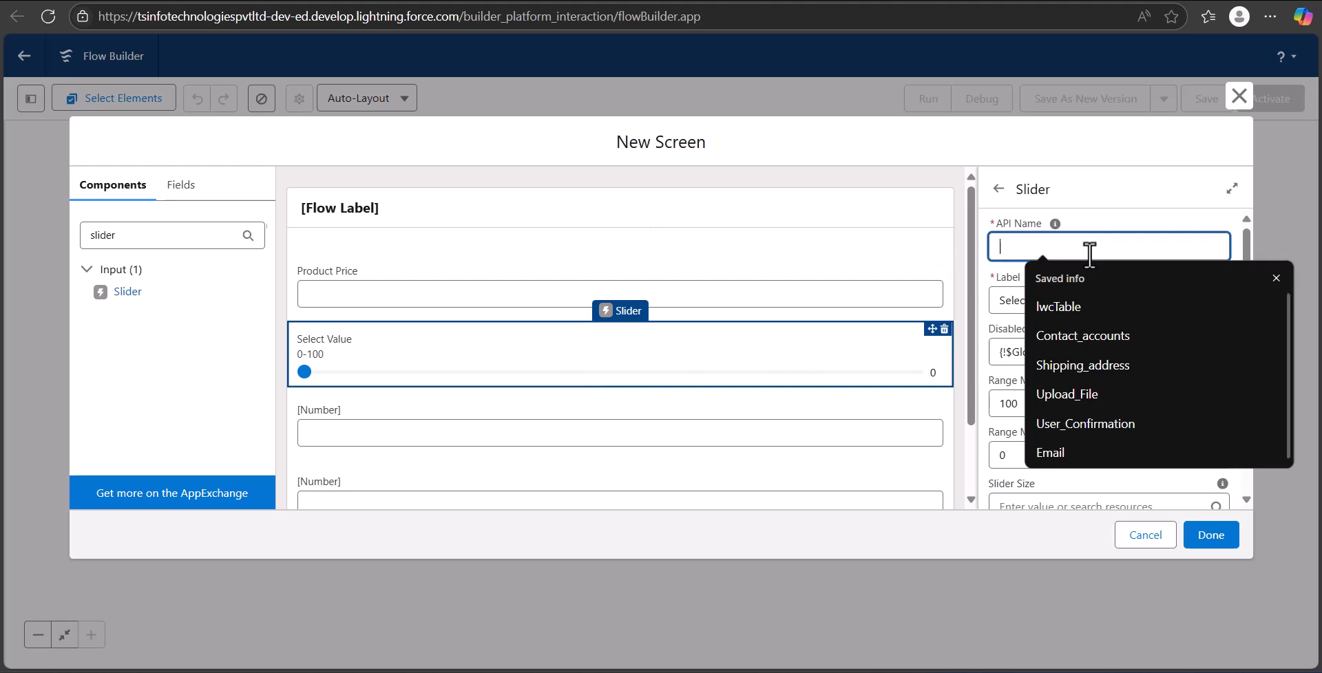
type("Discount")
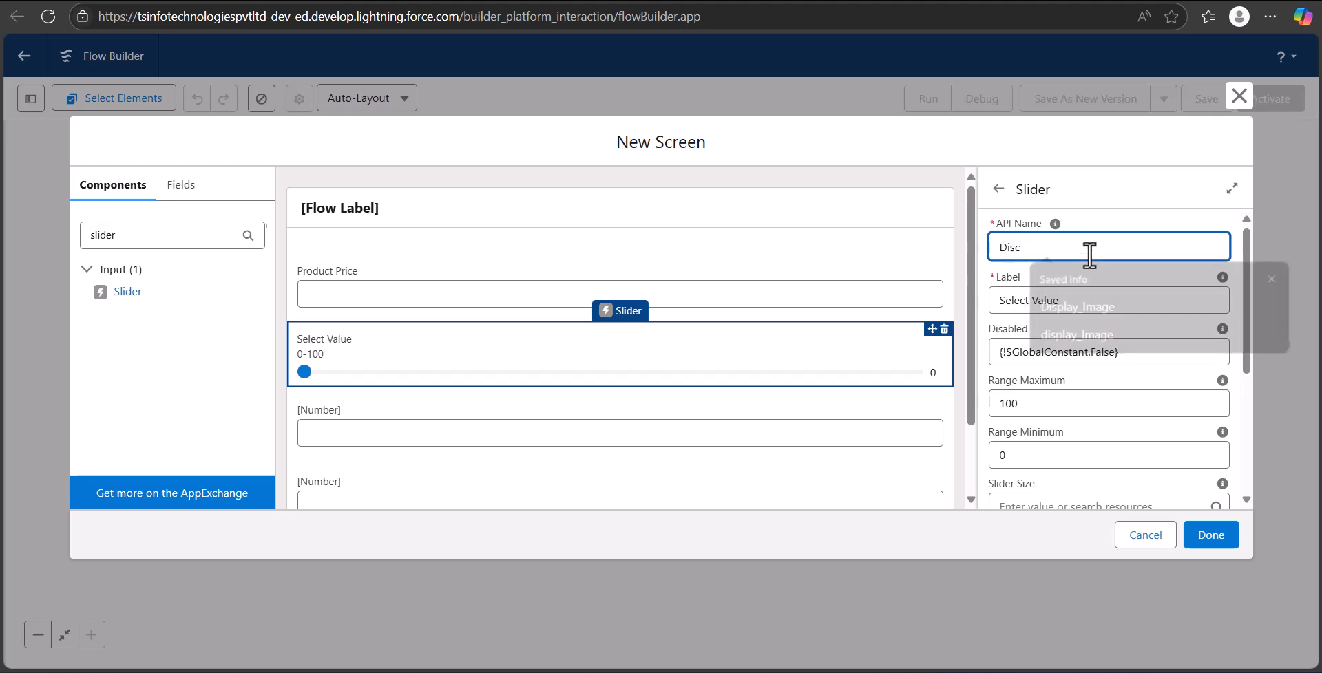
left_click(1053, 300)
scroll(1018, 341, "down", 1)
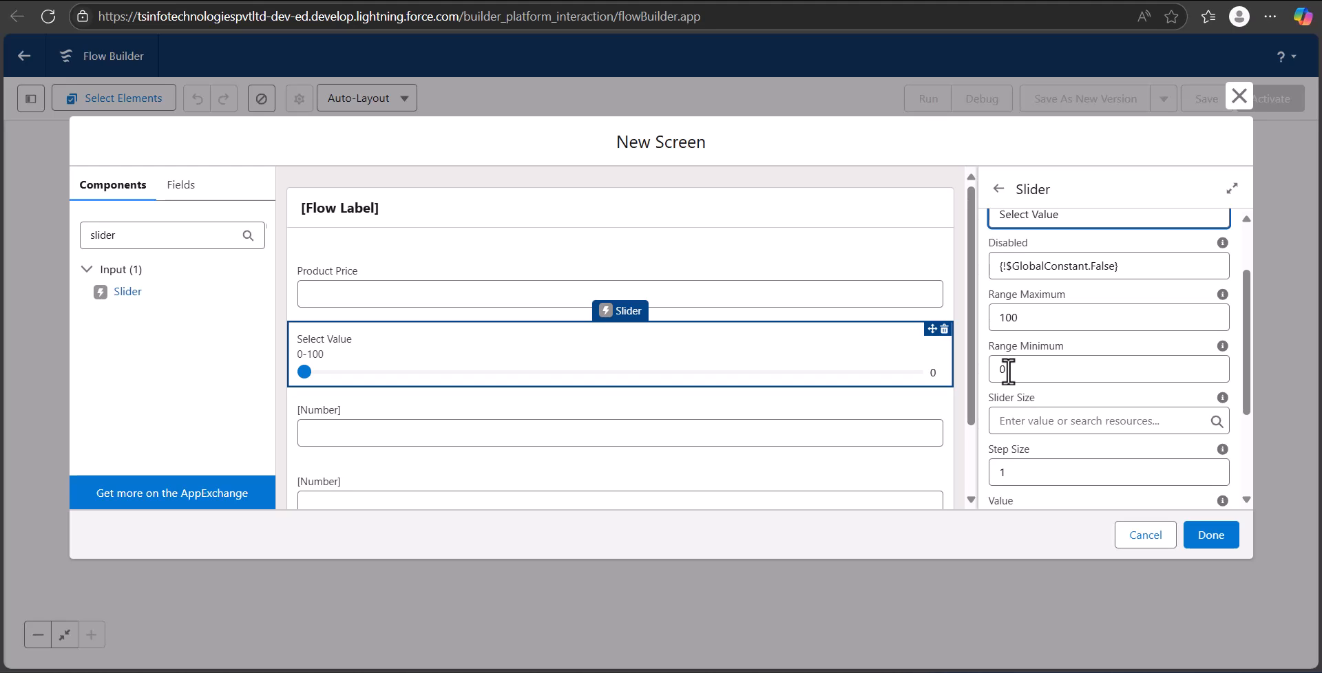
scroll(918, 375, "down", 1)
Step: Label the Number field directly below the slider "Discount amount" with API name Discount_amount
left_click(888, 371)
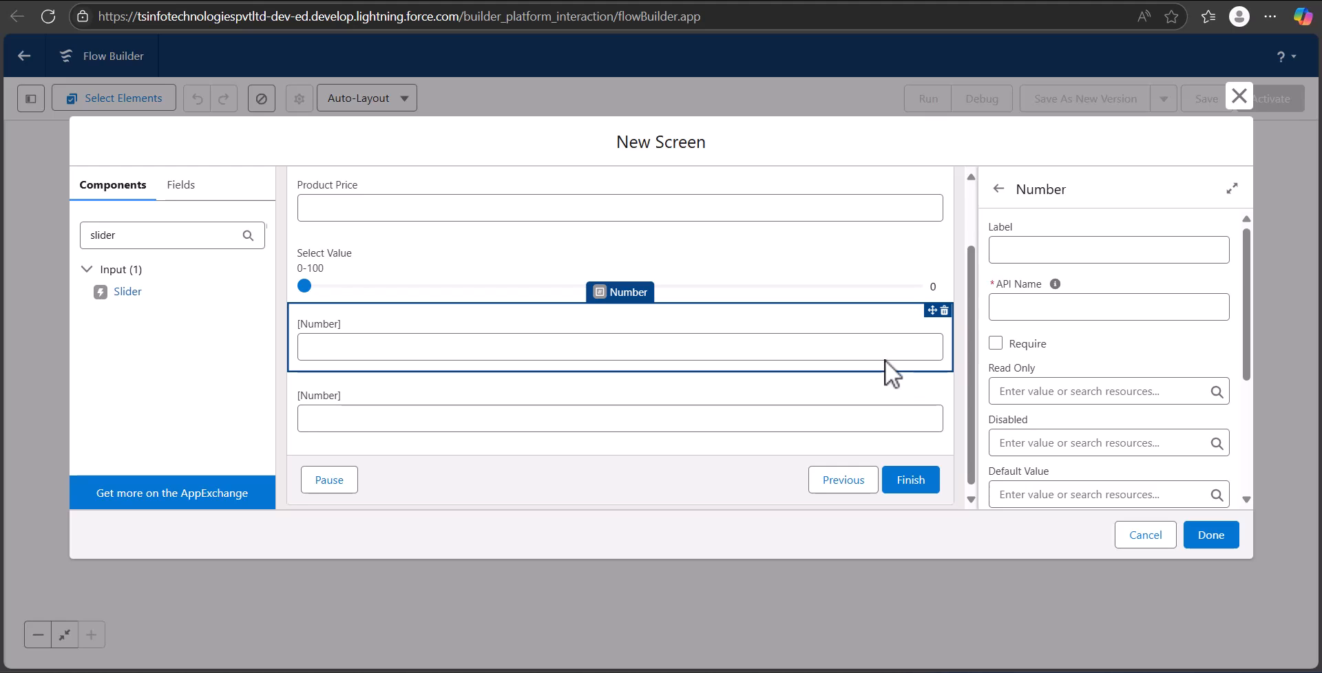
left_click(1044, 252)
type("Dis")
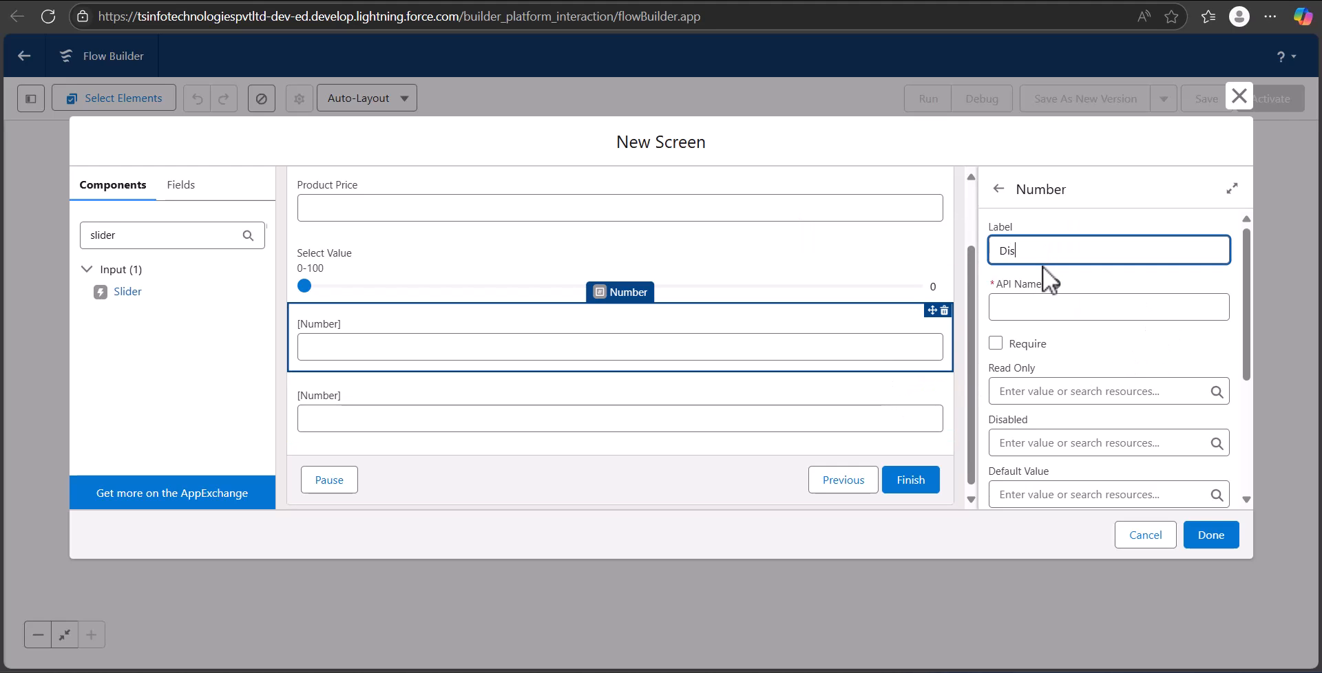
type("count amount")
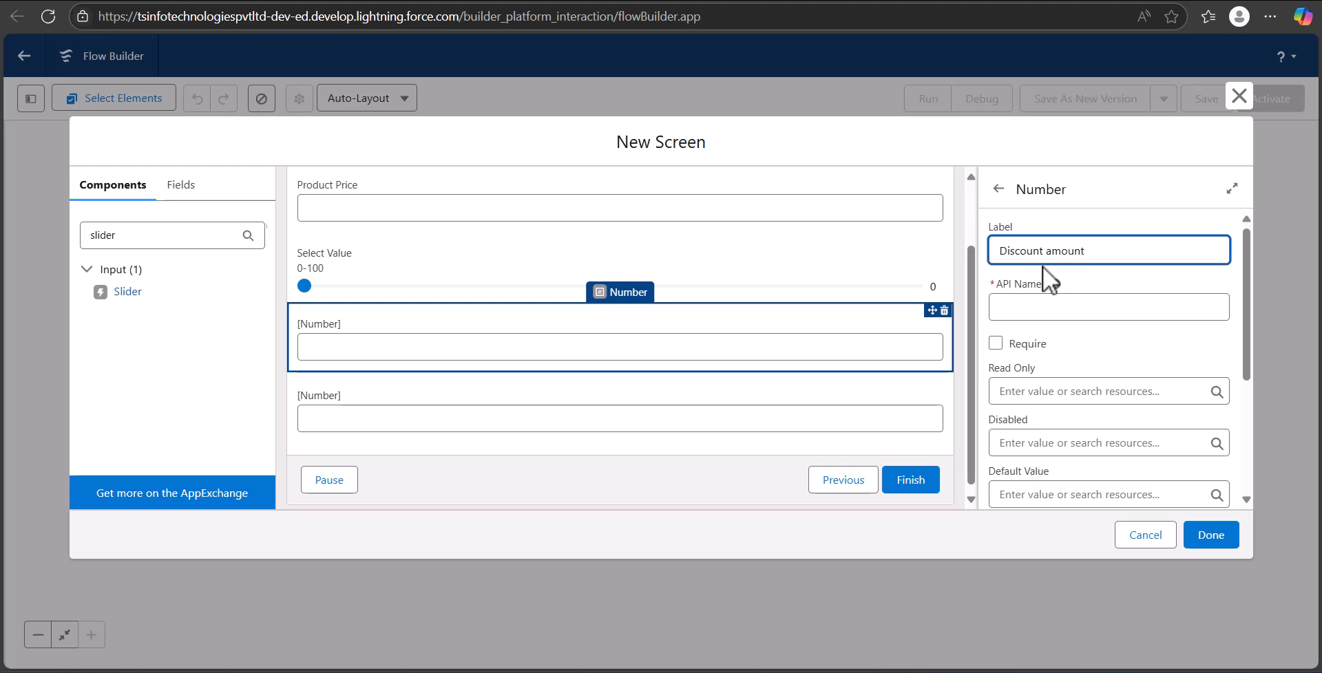
left_click(1039, 309)
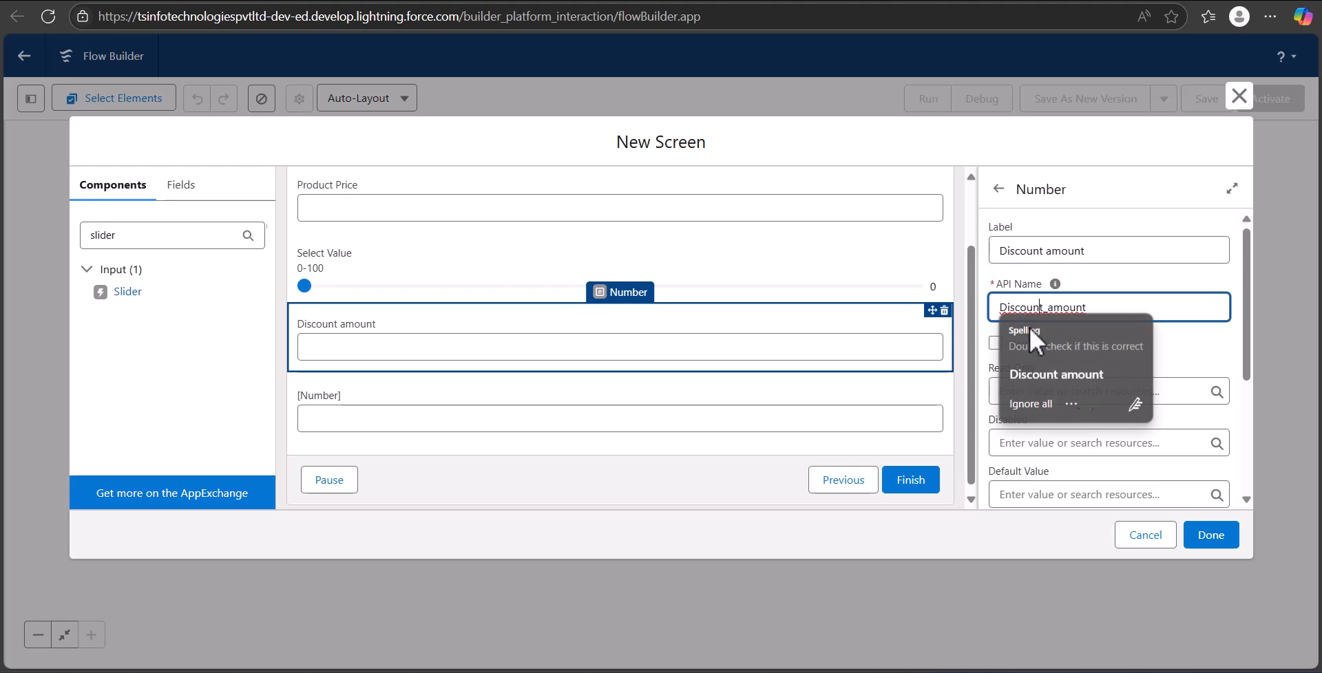
left_click(481, 358)
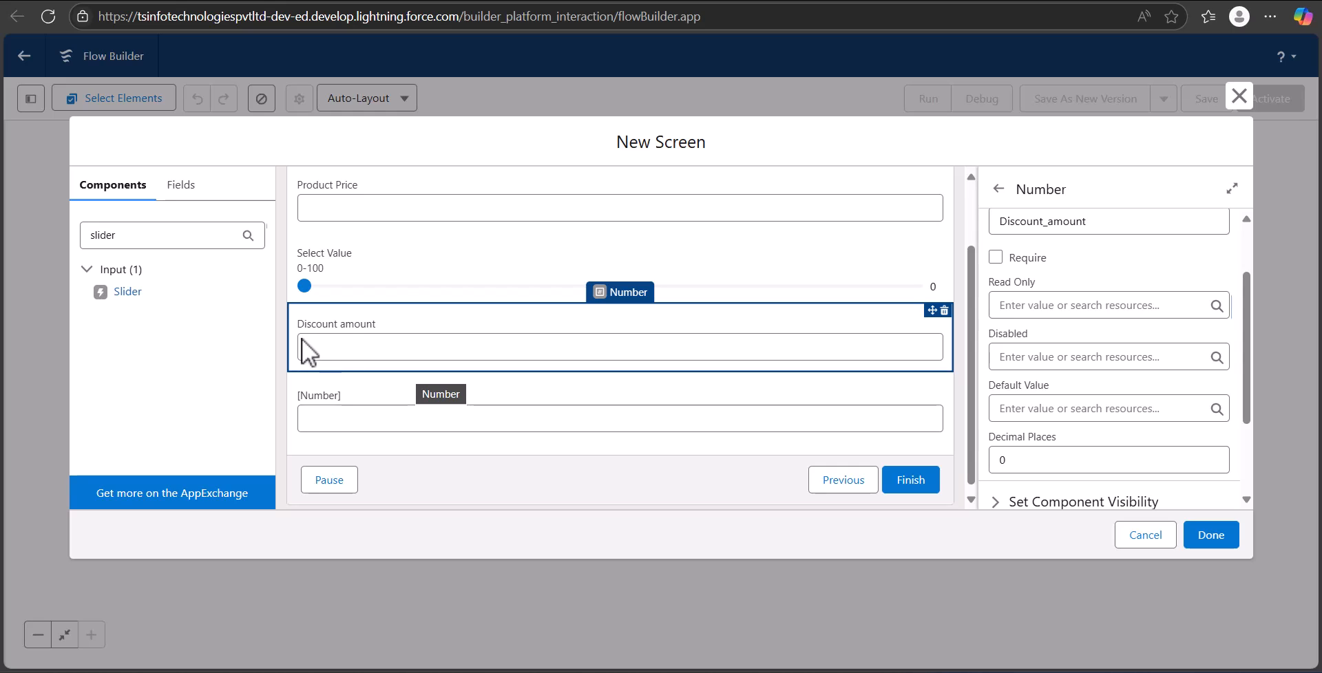
scroll(369, 336, "up", 1)
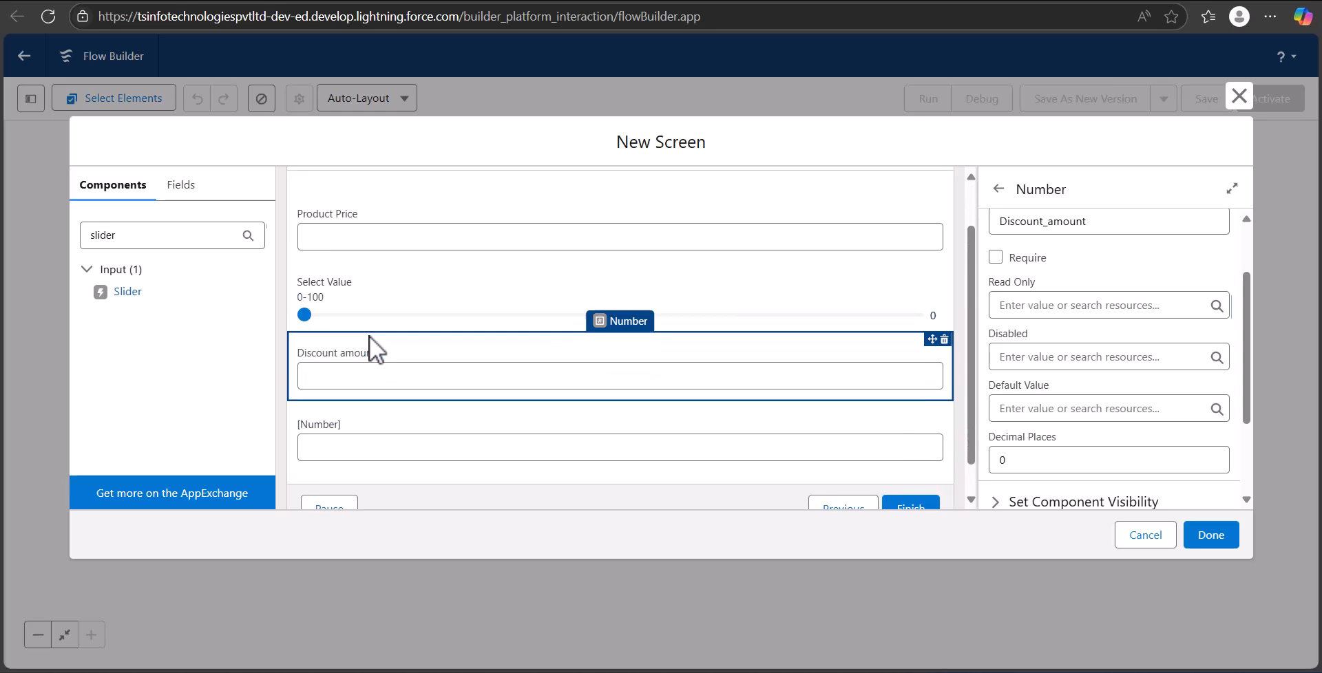
scroll(369, 336, "down", 1)
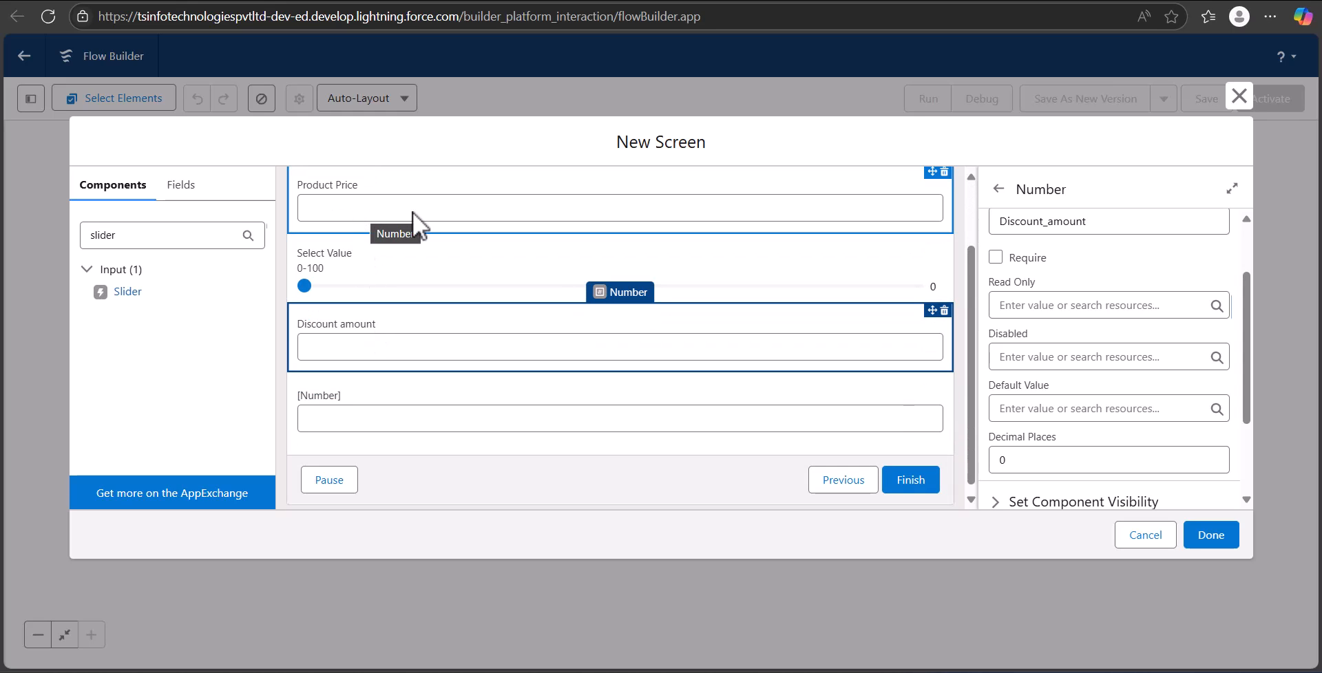
left_click(374, 258)
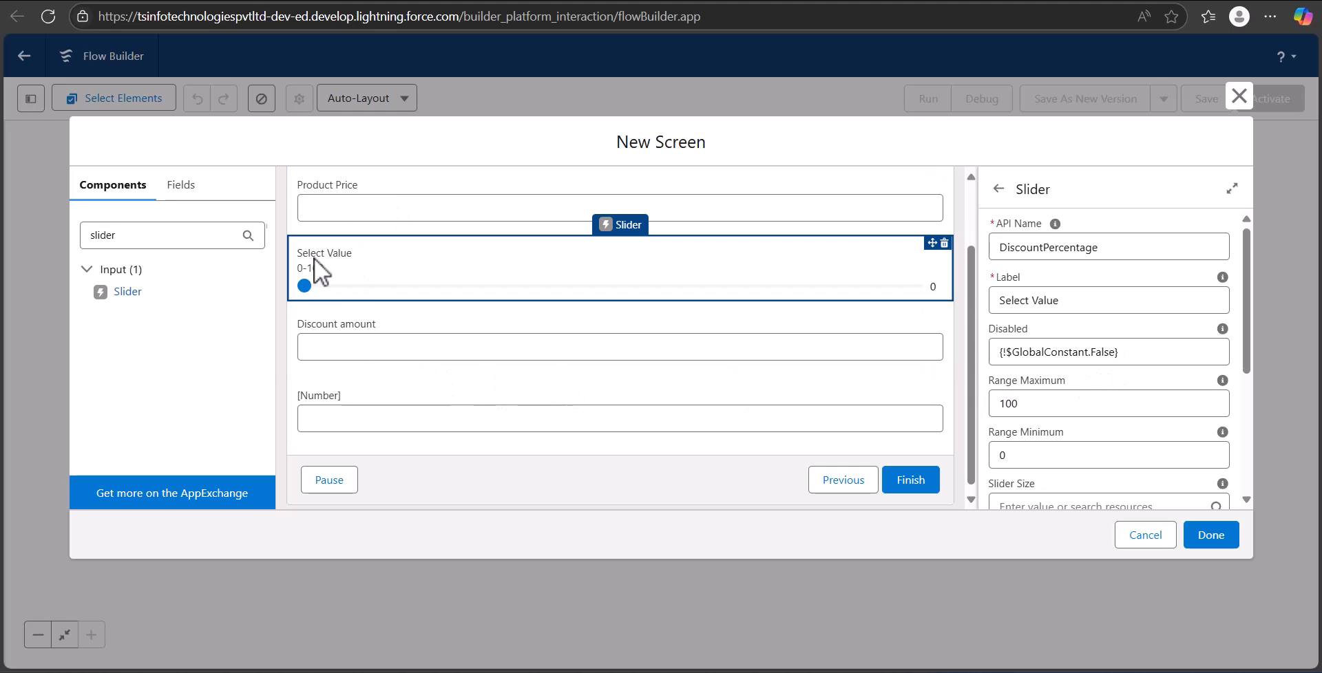
Step: Create a new resource of type Formula for the Discount amount field's default value
left_click(512, 329)
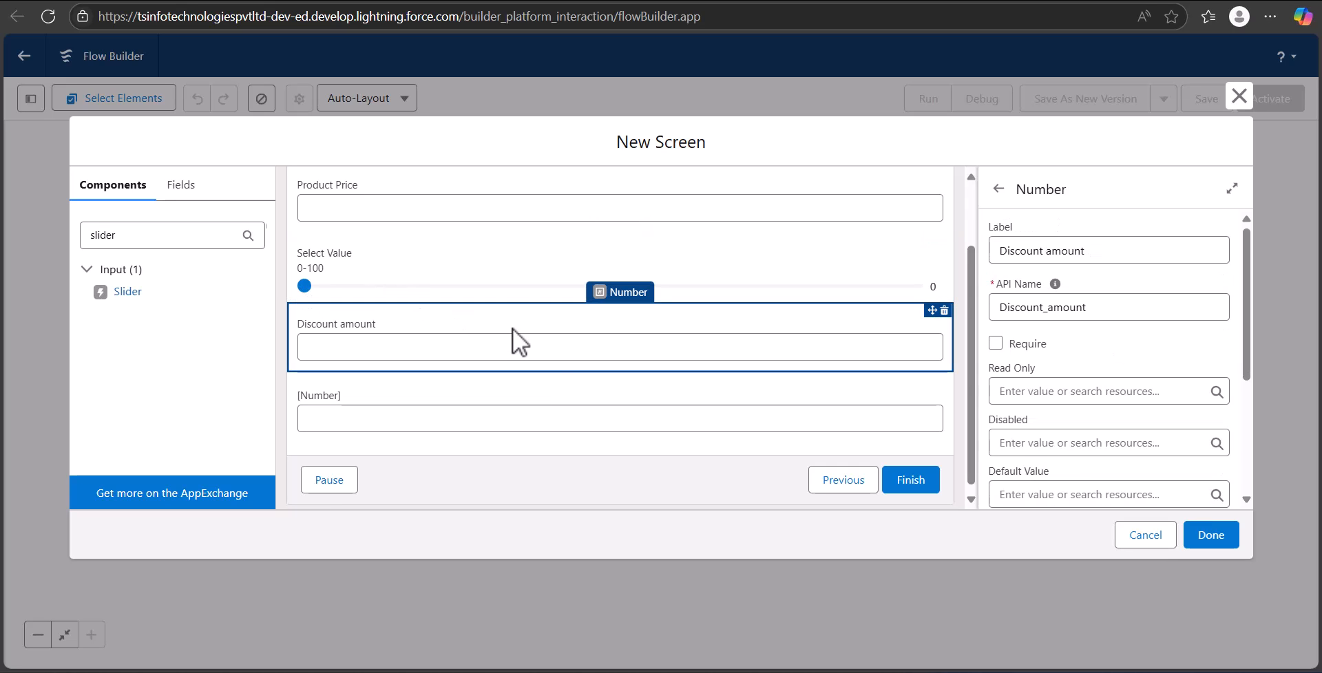
scroll(1005, 365, "down", 3)
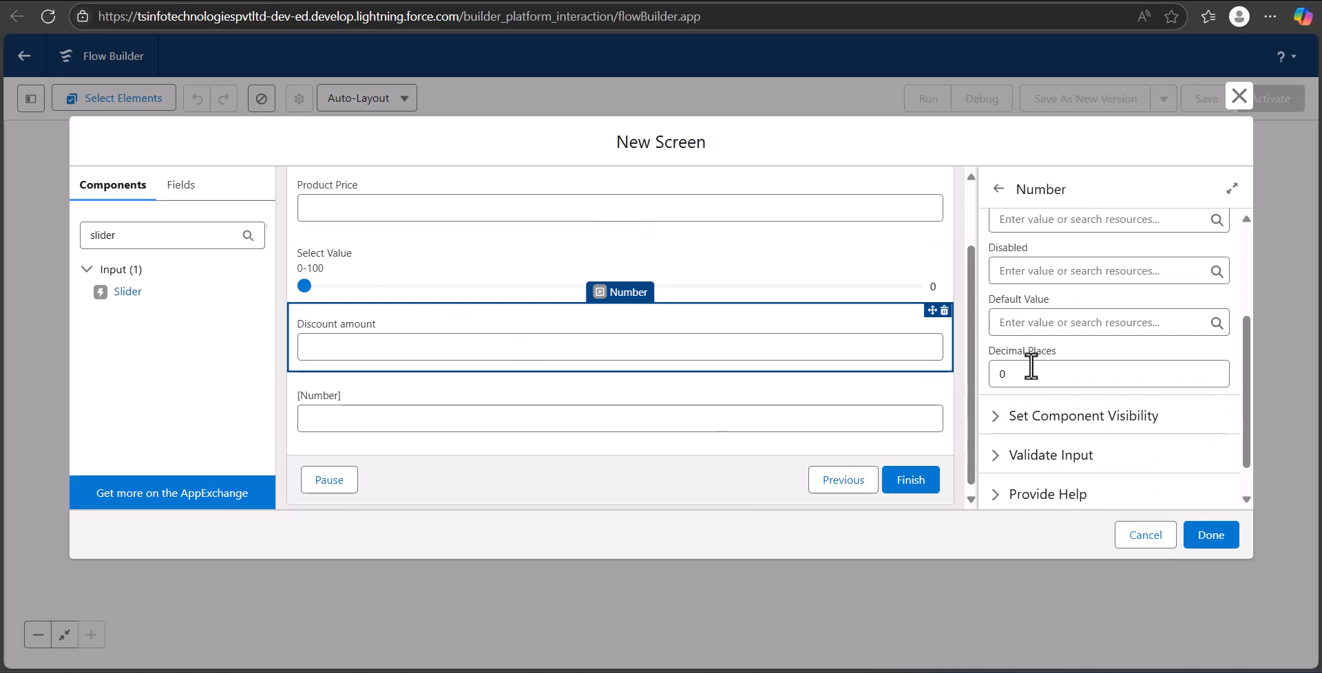
left_click(1016, 324)
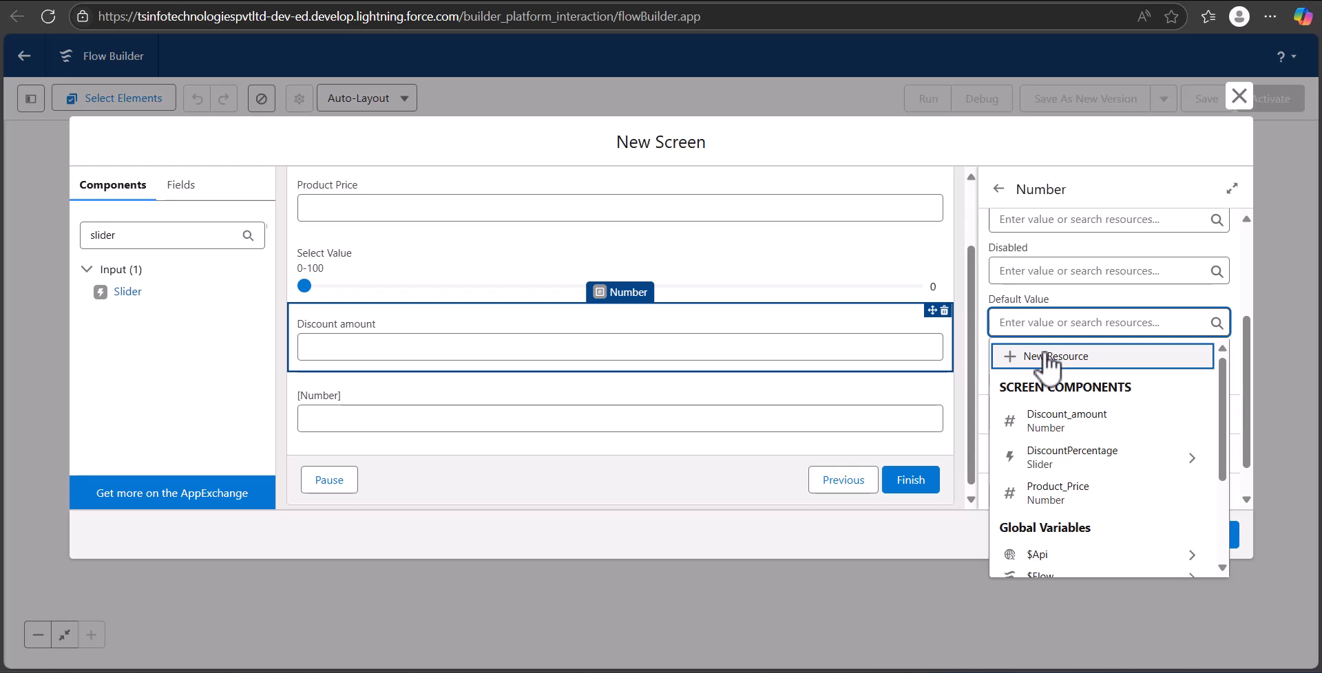
left_click(1049, 356)
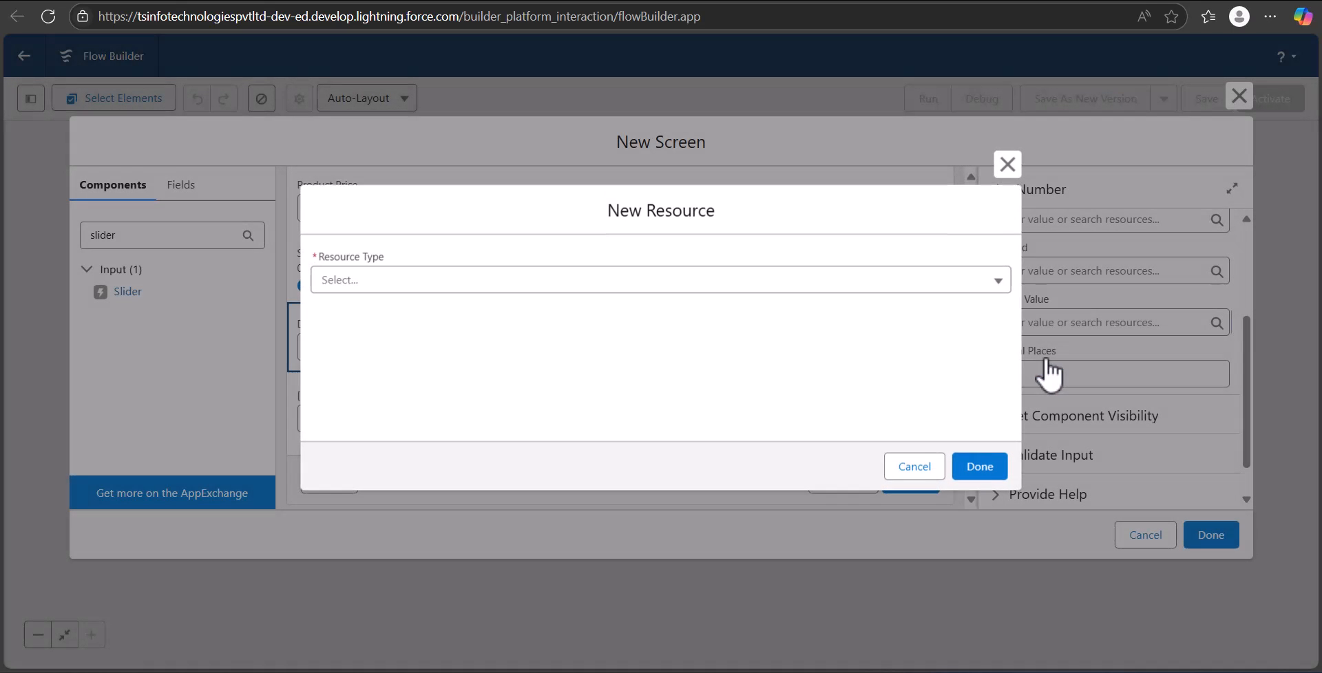
left_click(463, 285)
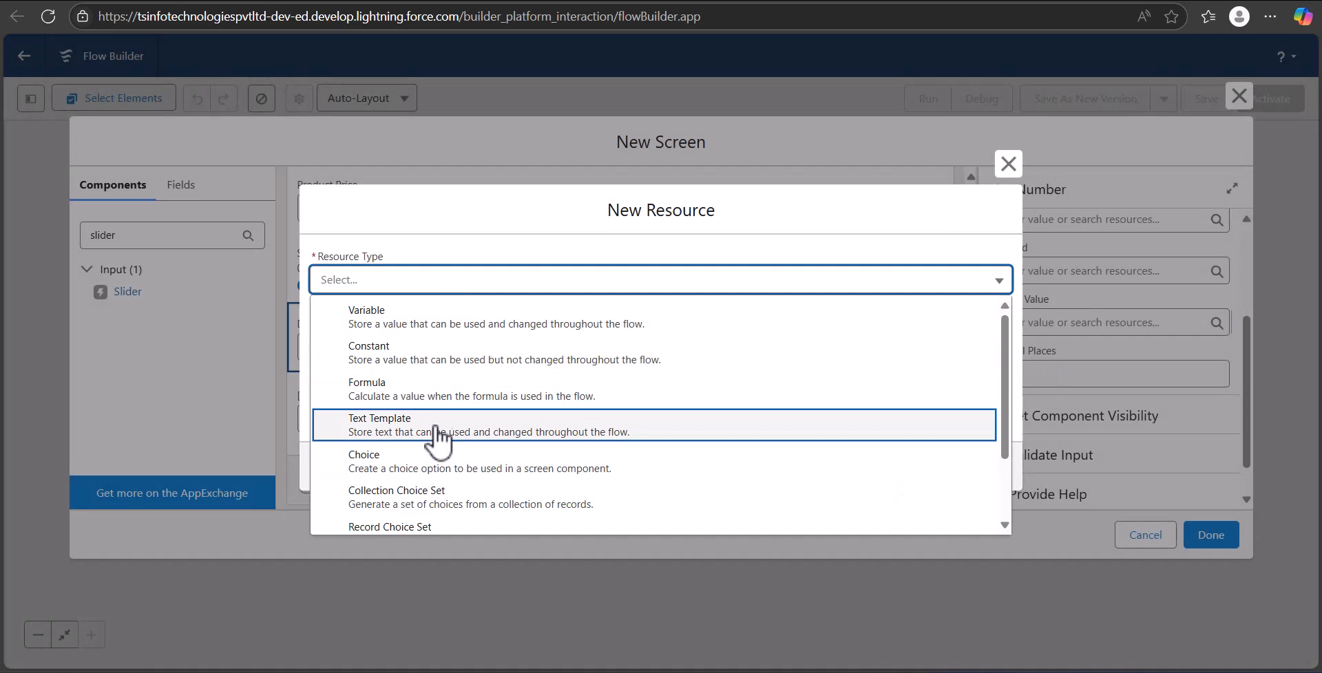
left_click(436, 389)
Step: Name the formula resource DiscountAmount and set its data type to Number
left_click(390, 242)
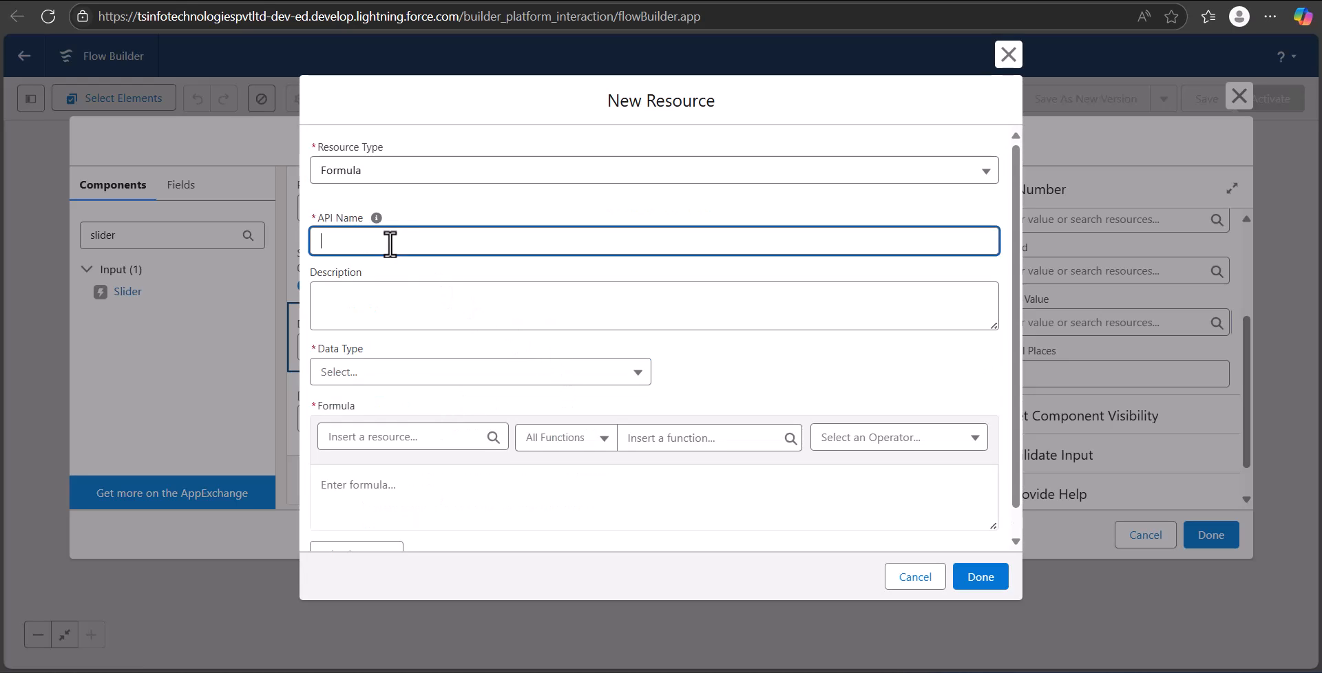
type("DiscountAmount")
left_click(415, 289)
left_click(439, 377)
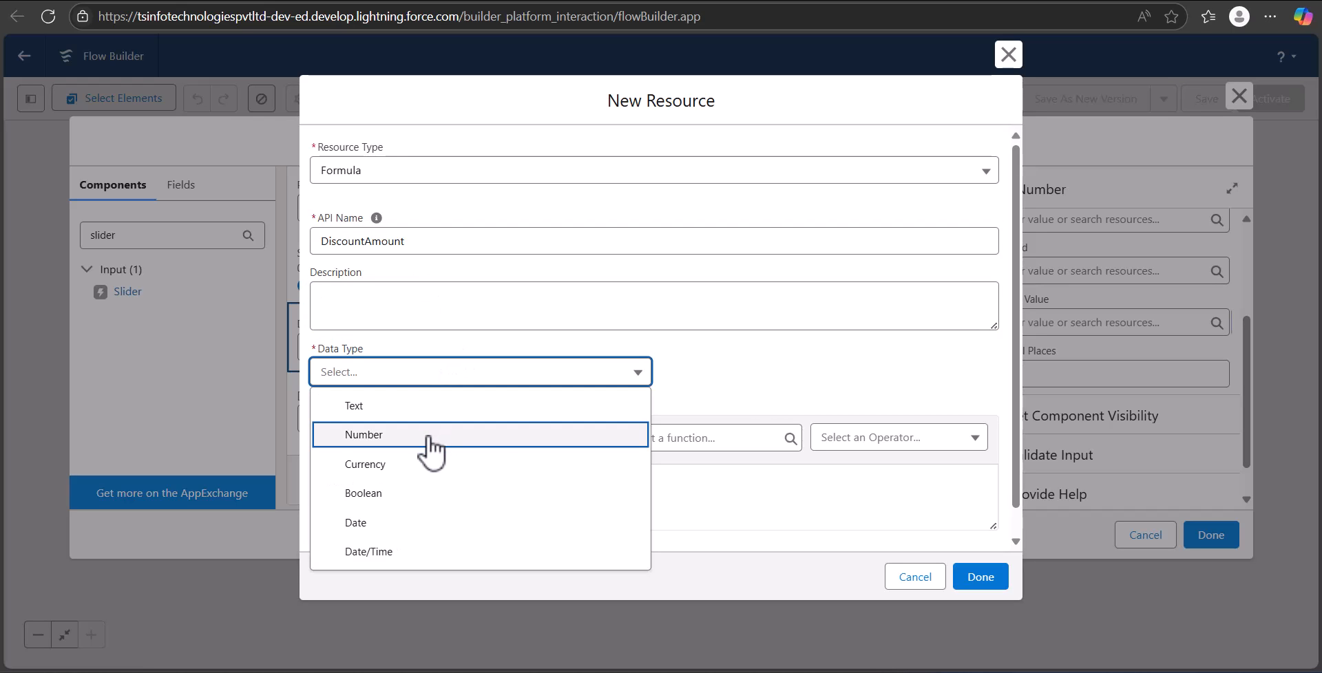
left_click(429, 437)
Step: Start the DiscountAmount formula with the Product_Price field followed by a multiplication operator
scroll(353, 452, "down", 1)
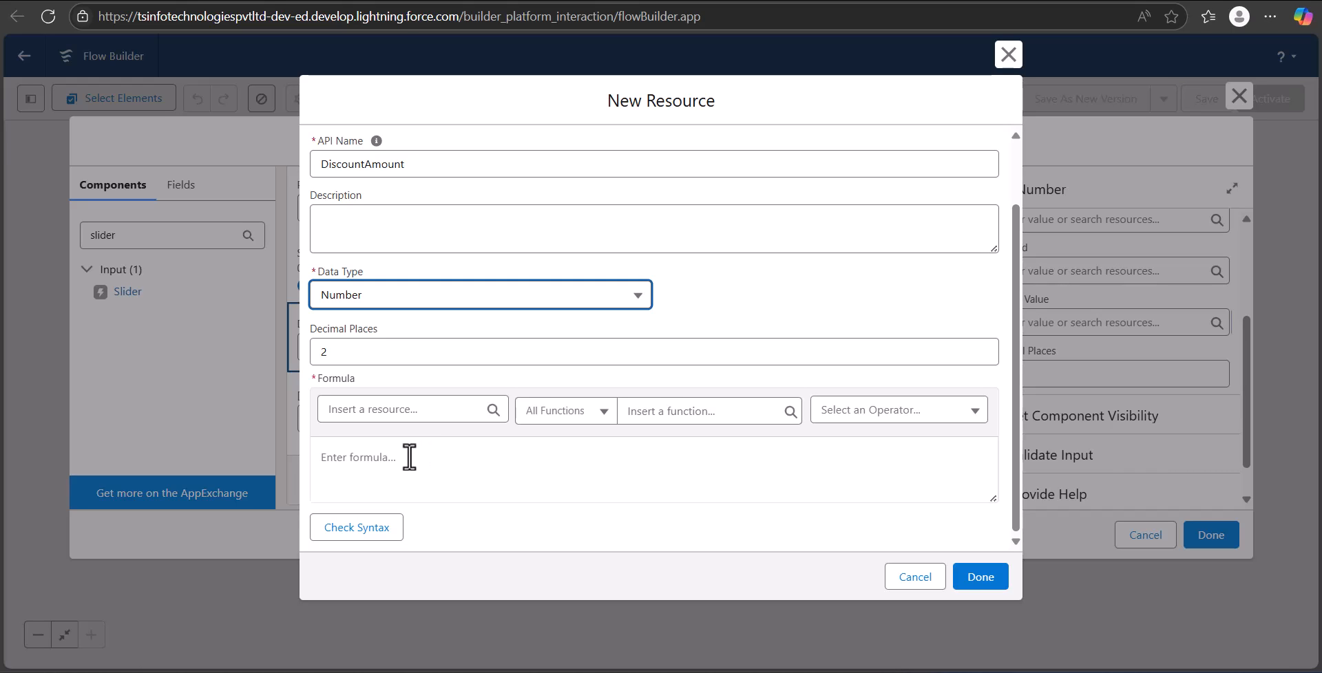
left_click(454, 464)
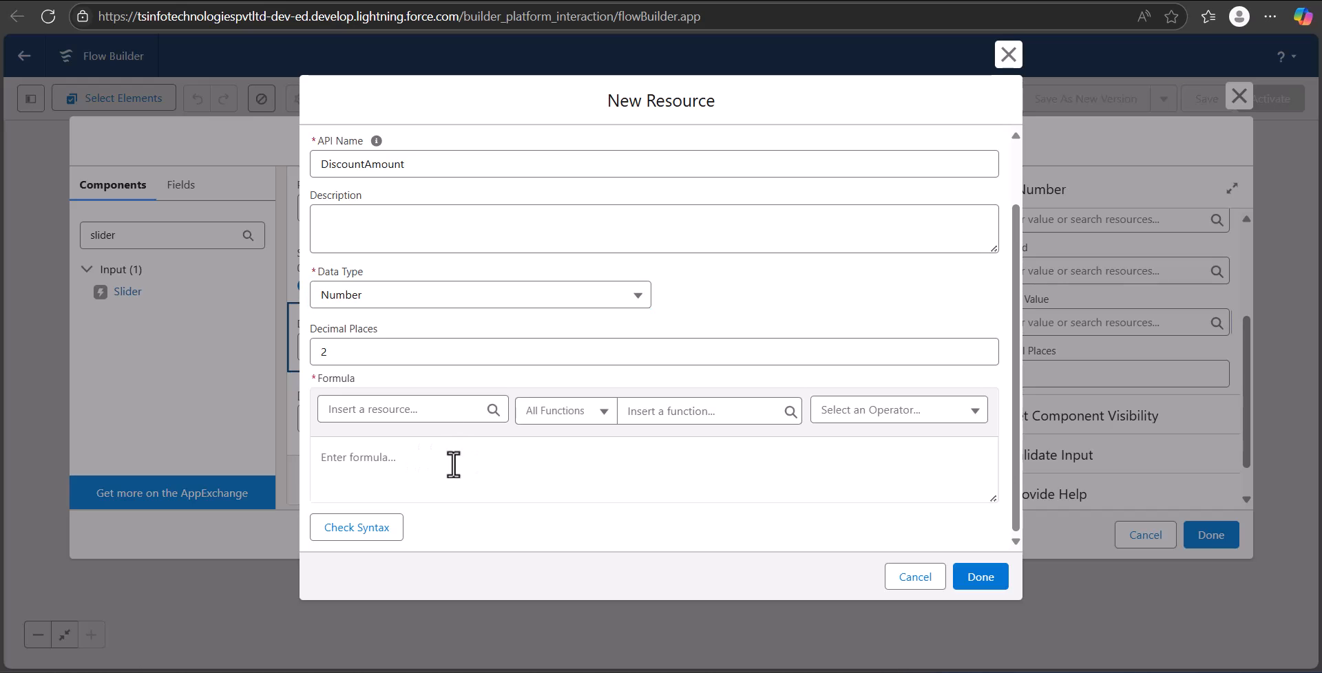
left_click(372, 415)
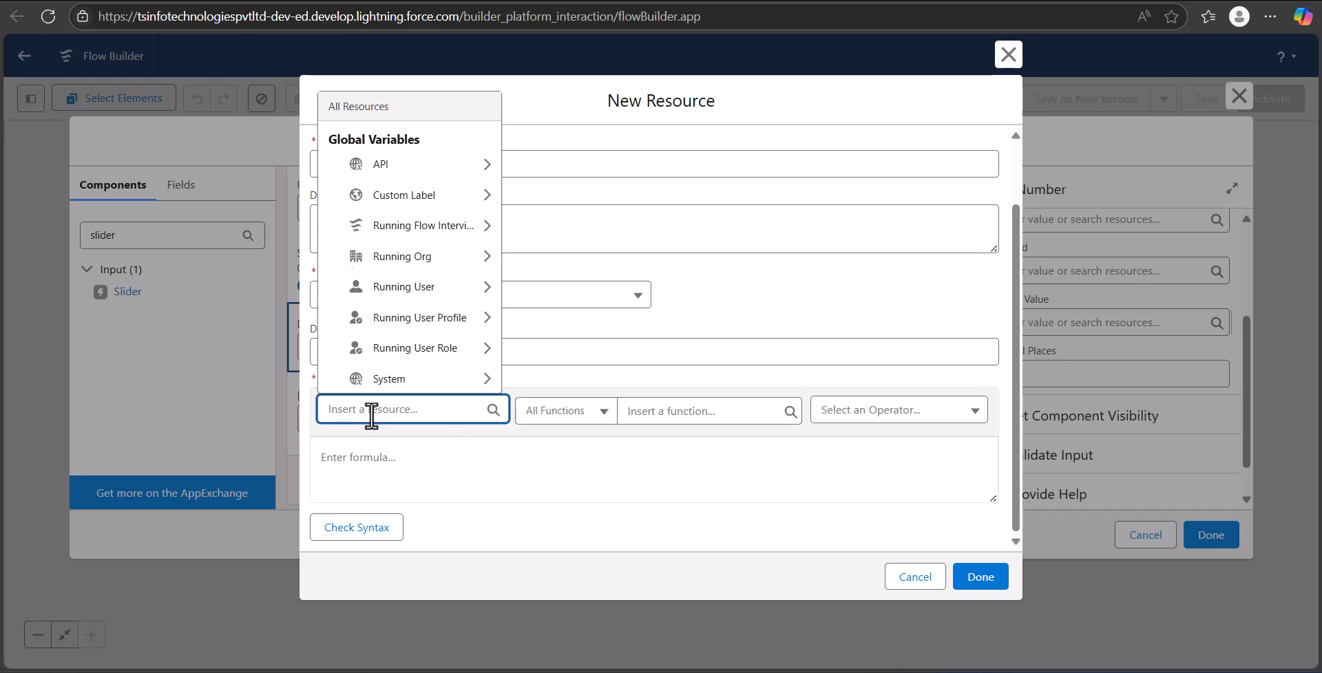
type("pr")
left_click(407, 328)
left_click(426, 477)
type("*")
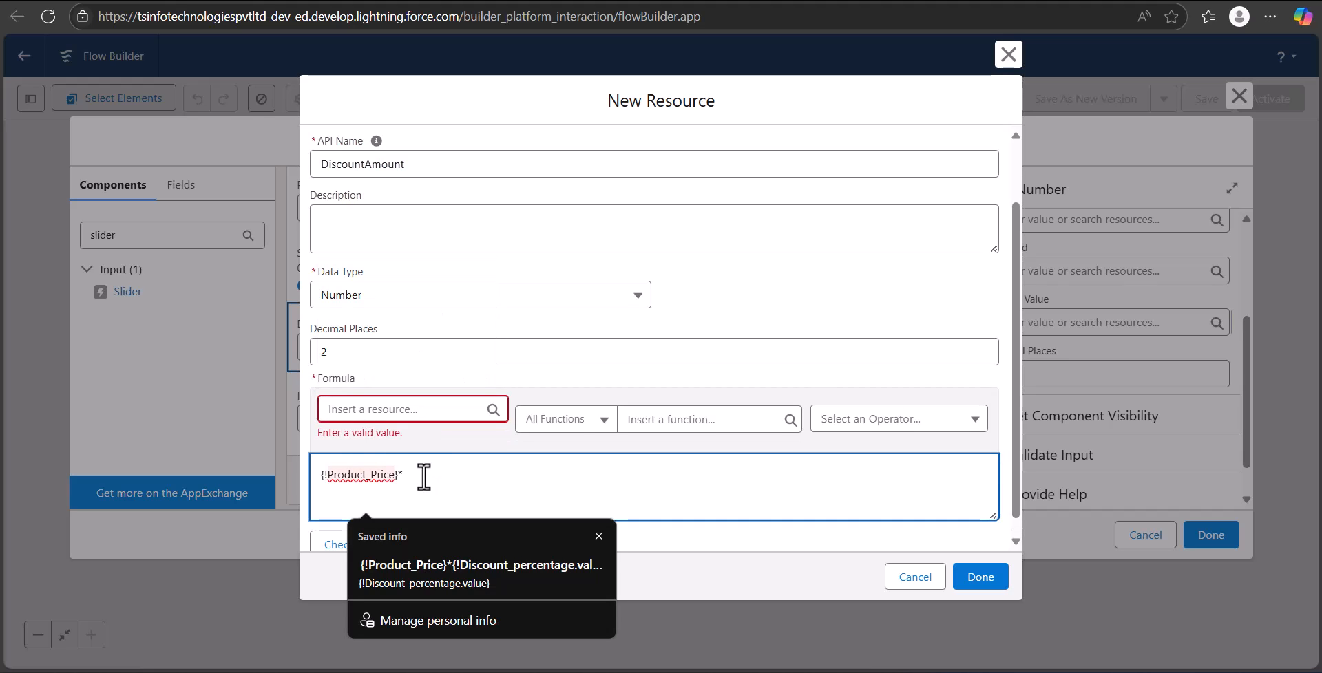
Step: Add the slider's value divided by 100 so the formula reads {!Product_Price}*{!DiscountPercentage.value}/100
left_click(359, 410)
type("di")
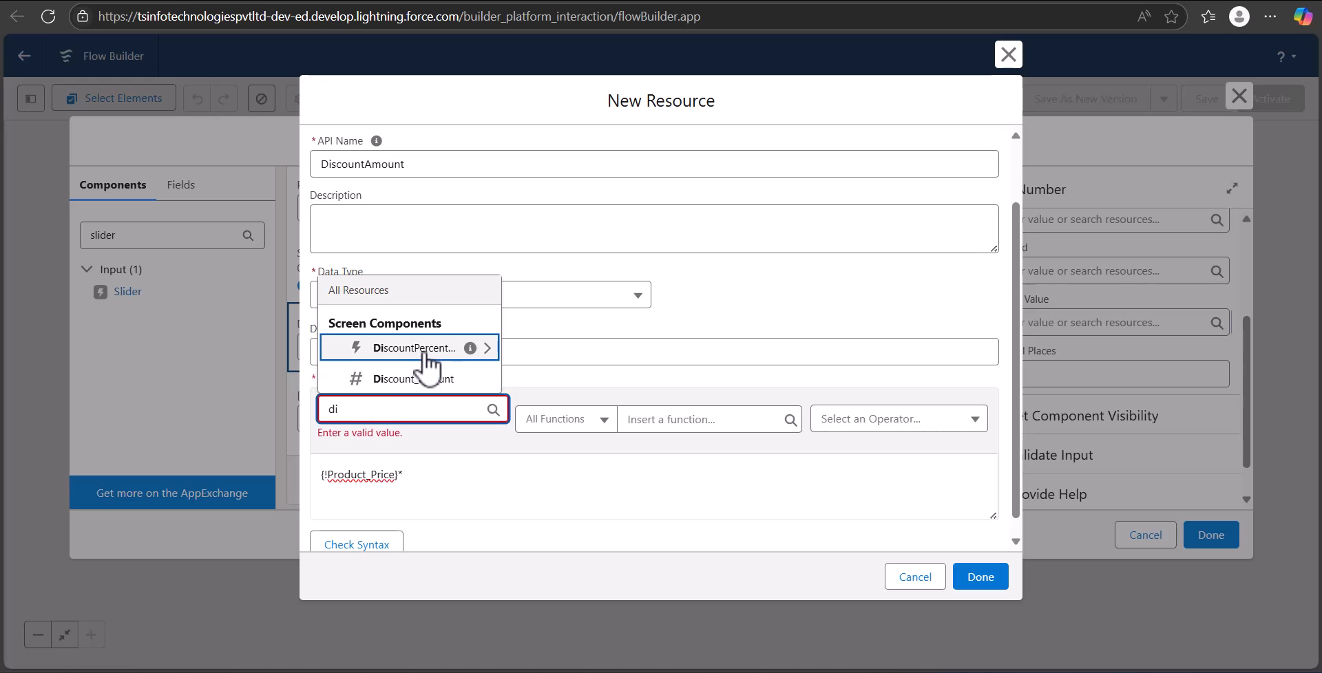
left_click(426, 348)
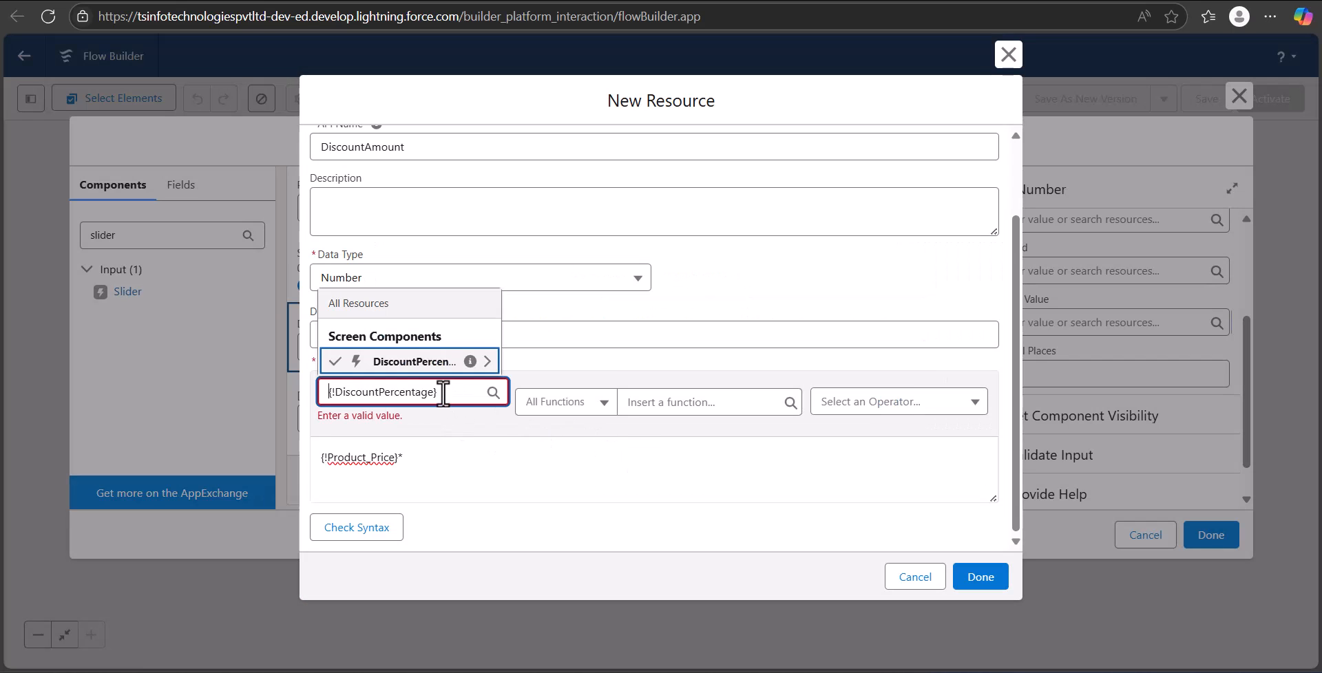
left_click_drag(443, 394, 288, 399)
key("ctrl+c")
left_click(451, 448)
key("ctrl+v")
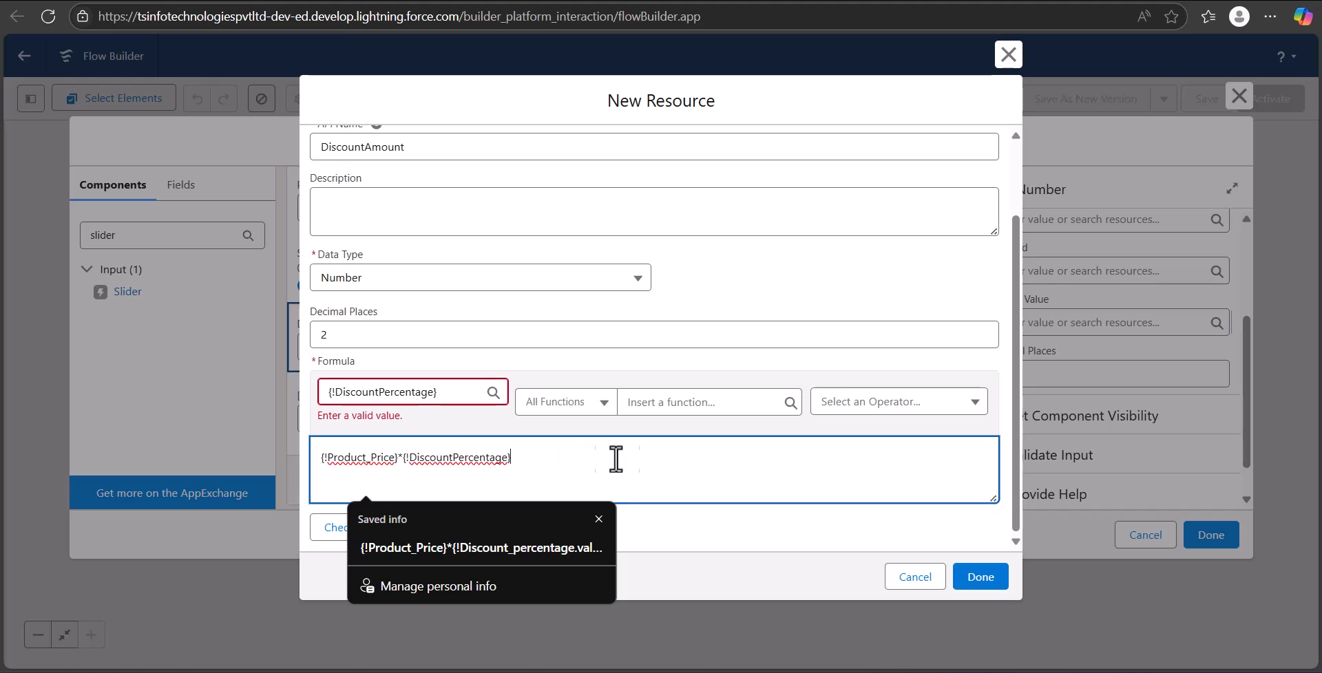
left_click(512, 462)
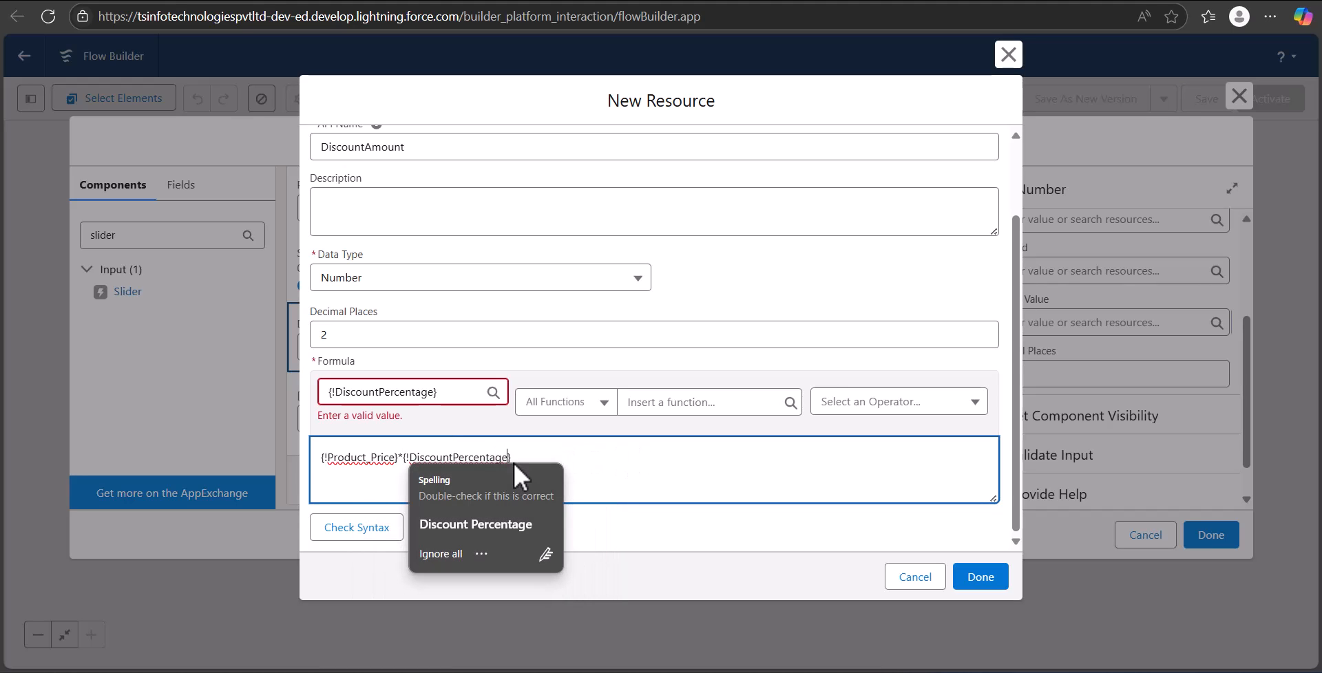
type(".value")
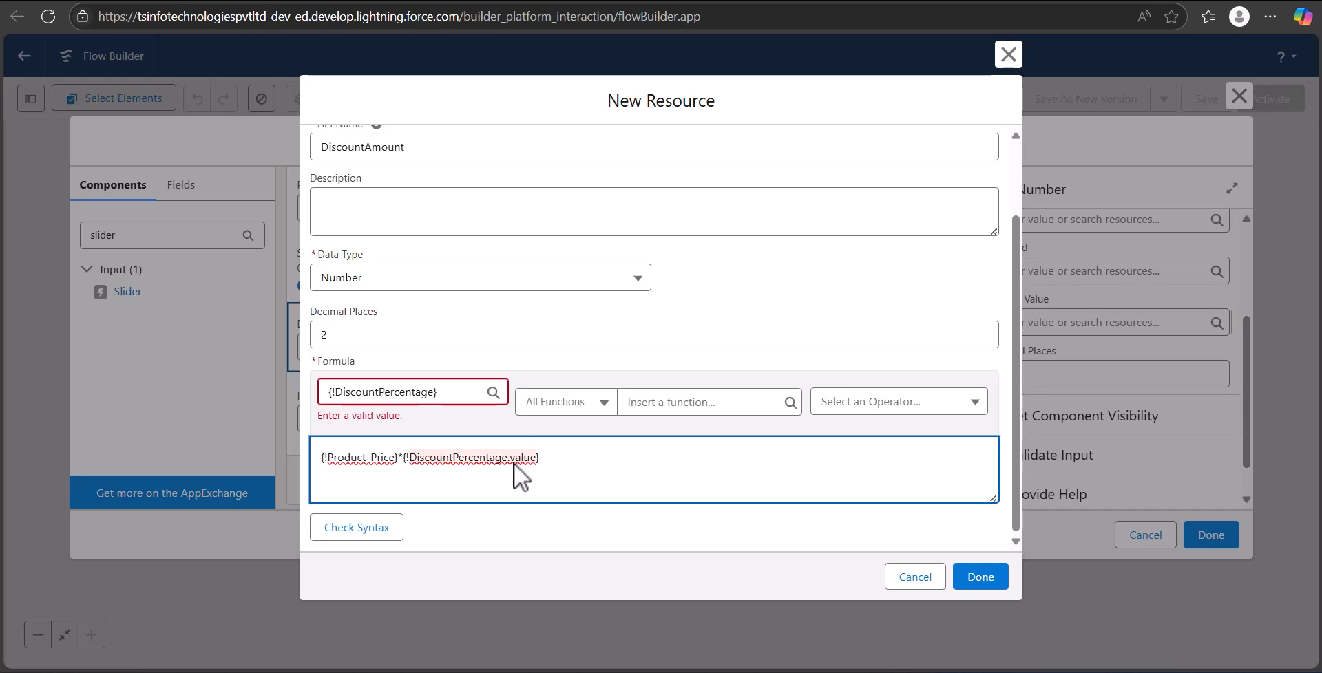
type("100")
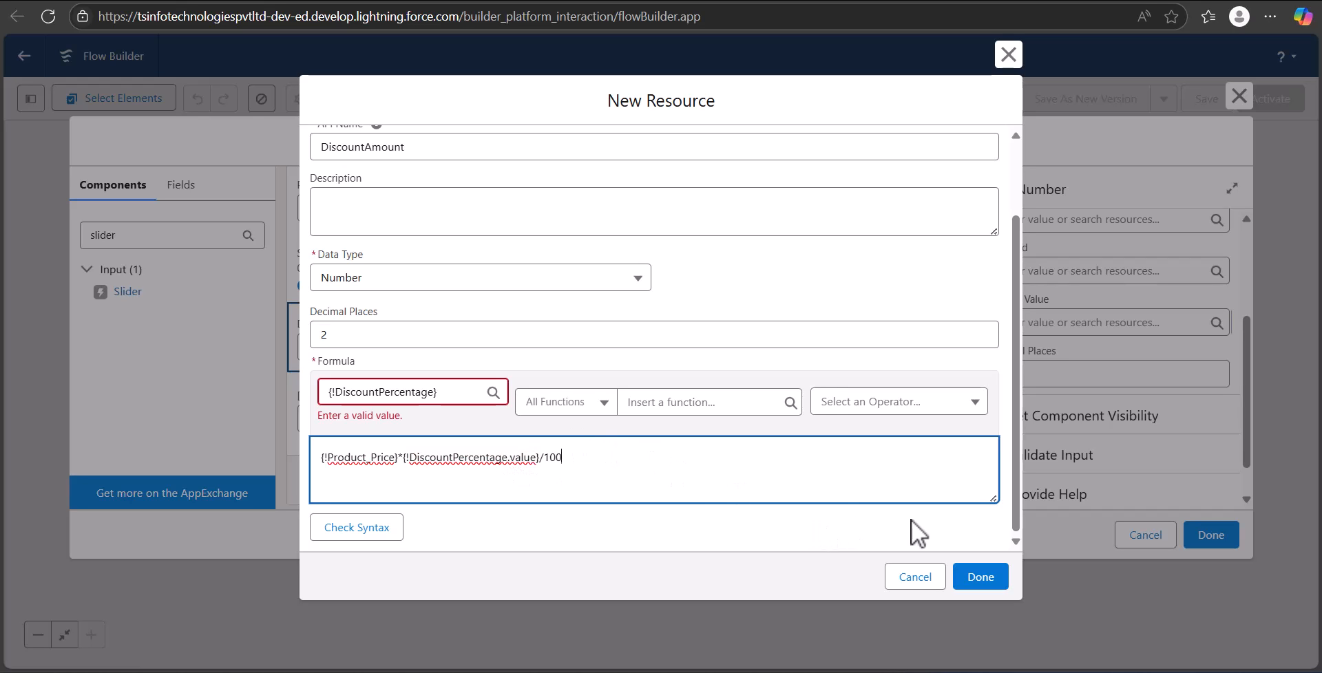
Step: Finish the DiscountAmount formula resource and label the remaining number field Discounted Price with API name Discounted_Price
left_click(995, 585)
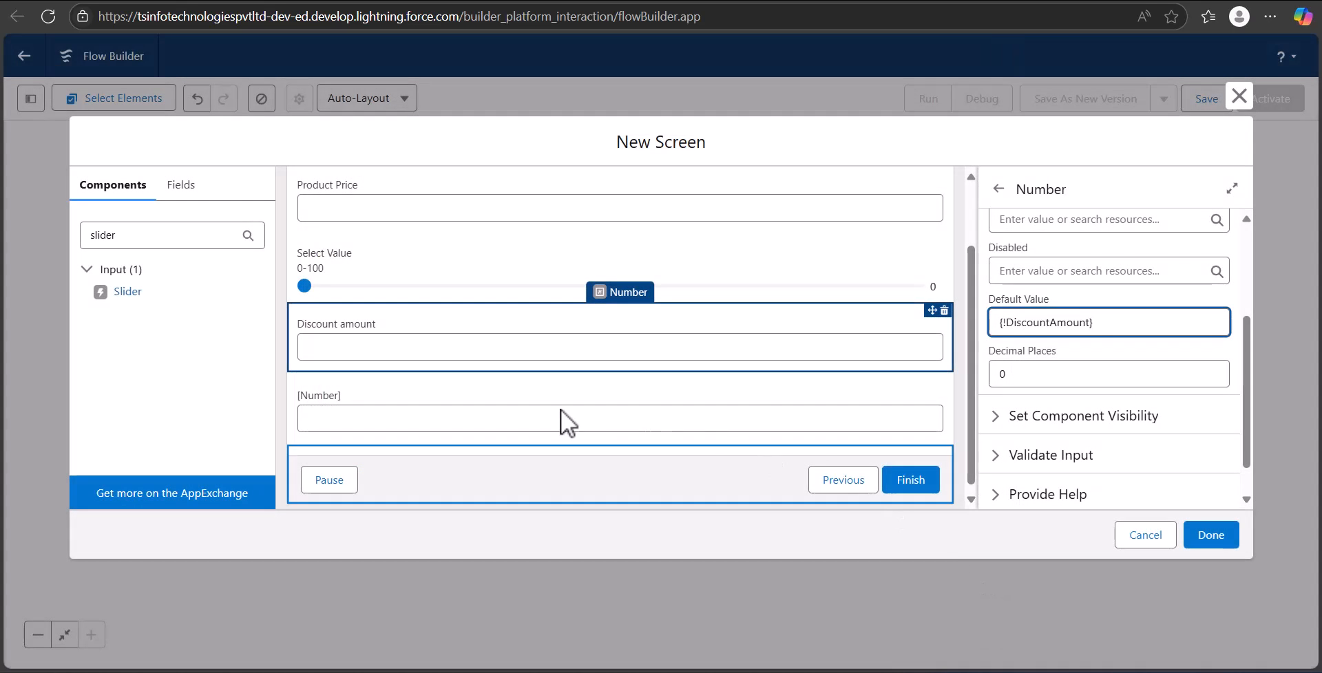
left_click(560, 417)
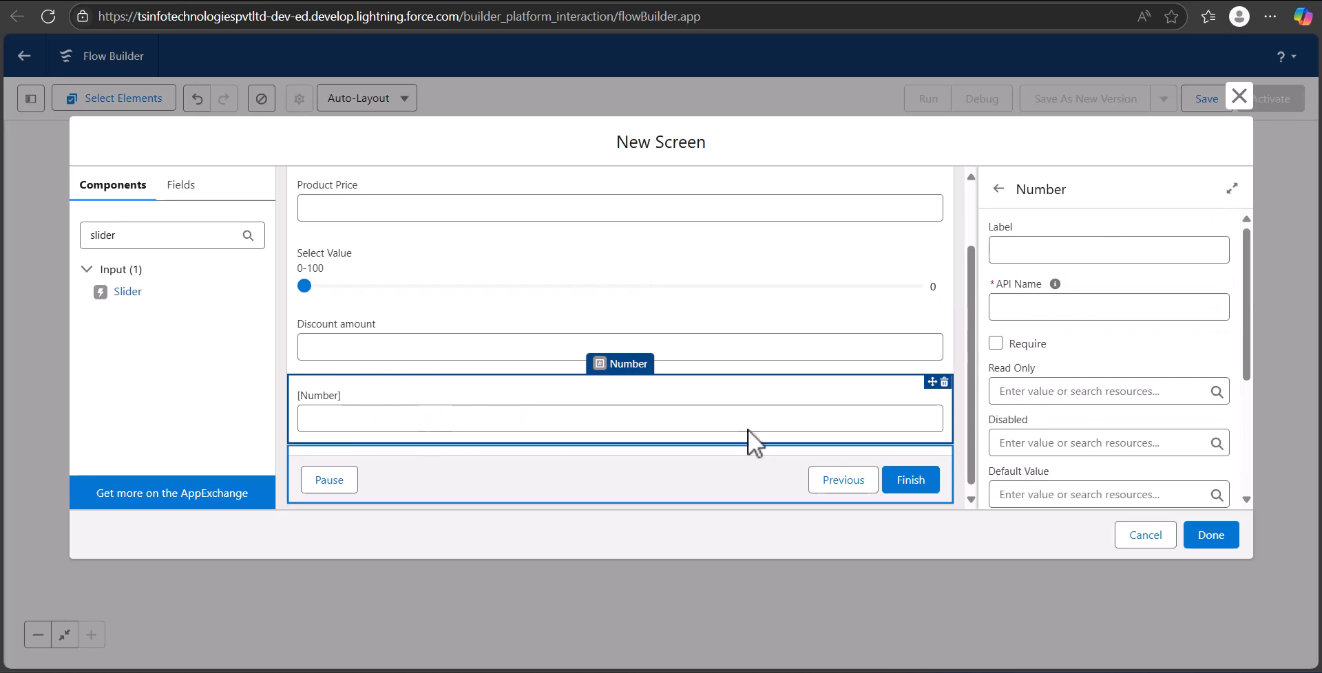
left_click(1081, 248)
type("D")
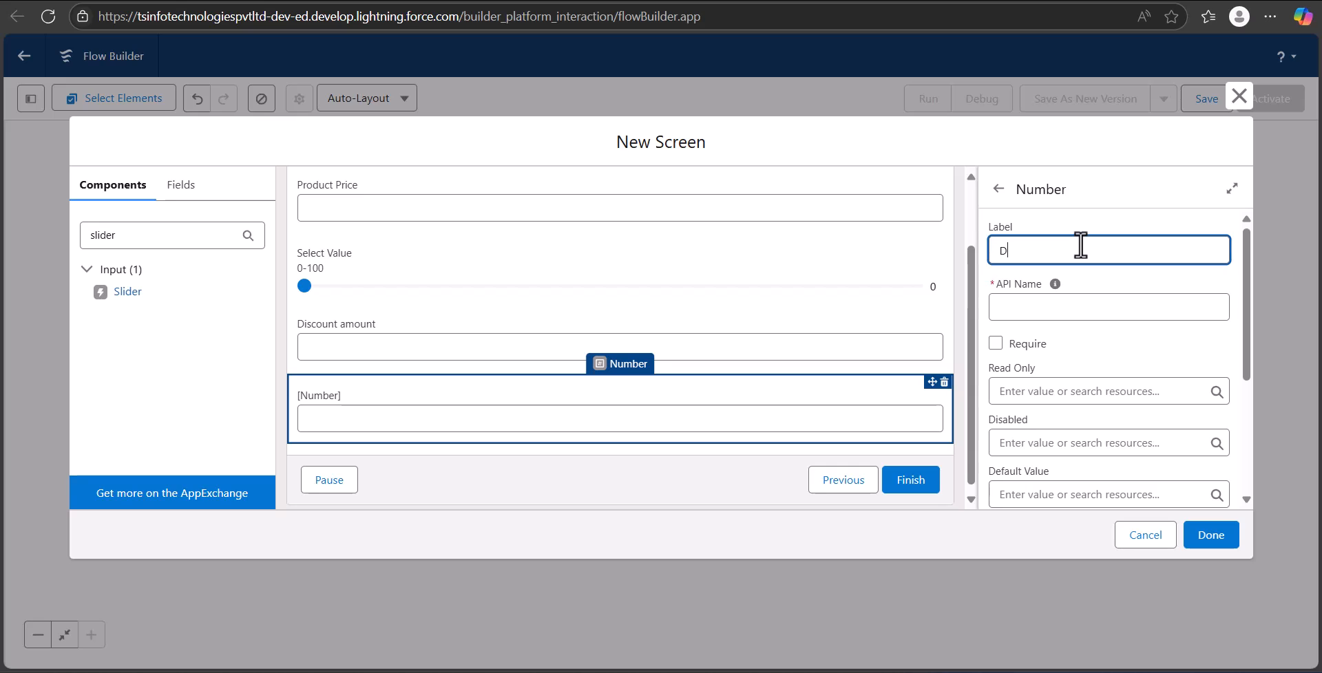
type("iscounted Price")
left_click(1079, 304)
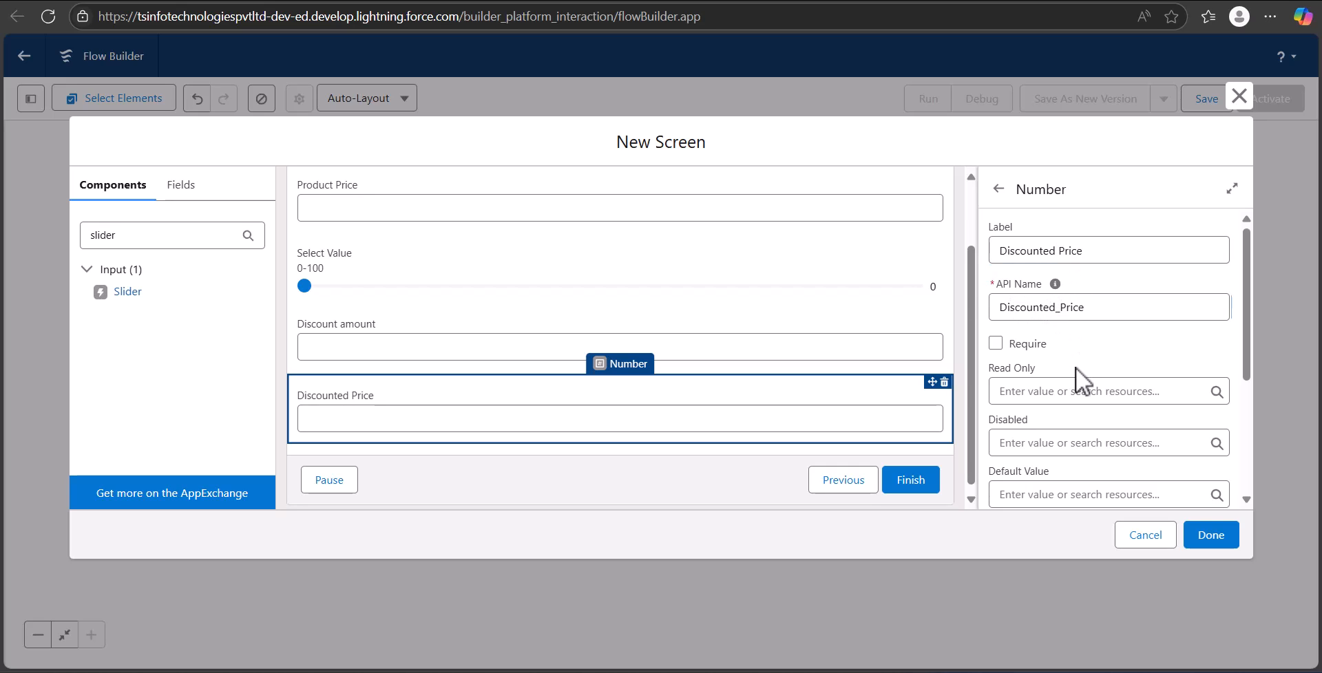
Step: Create a new resource of type Formula for the Discounted Price field's default value
scroll(1067, 364, "down", 3)
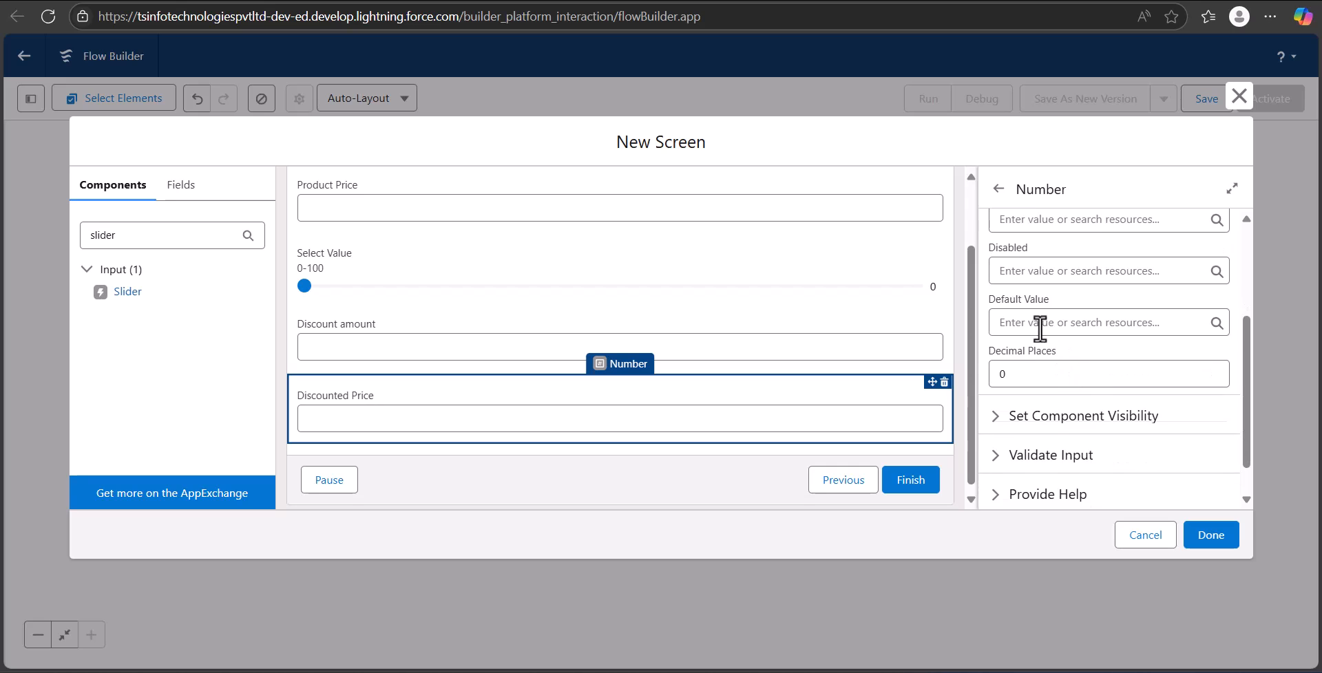
left_click(1038, 322)
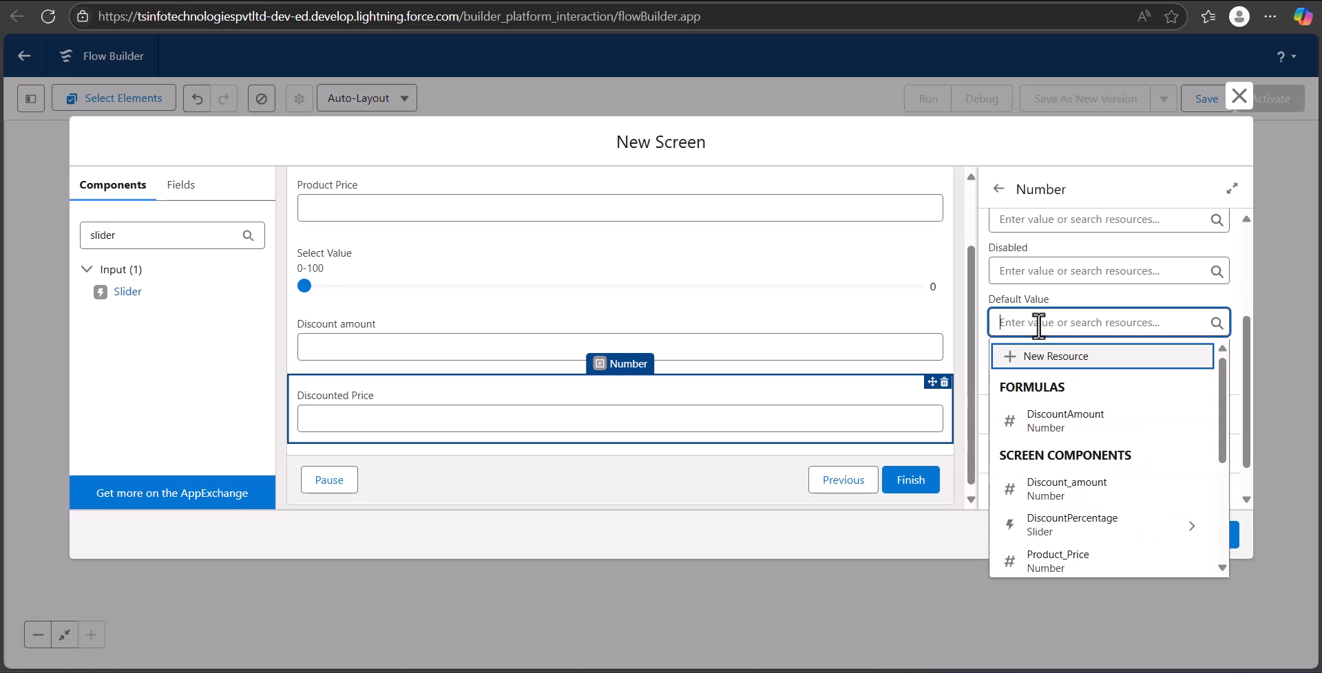
left_click(1050, 362)
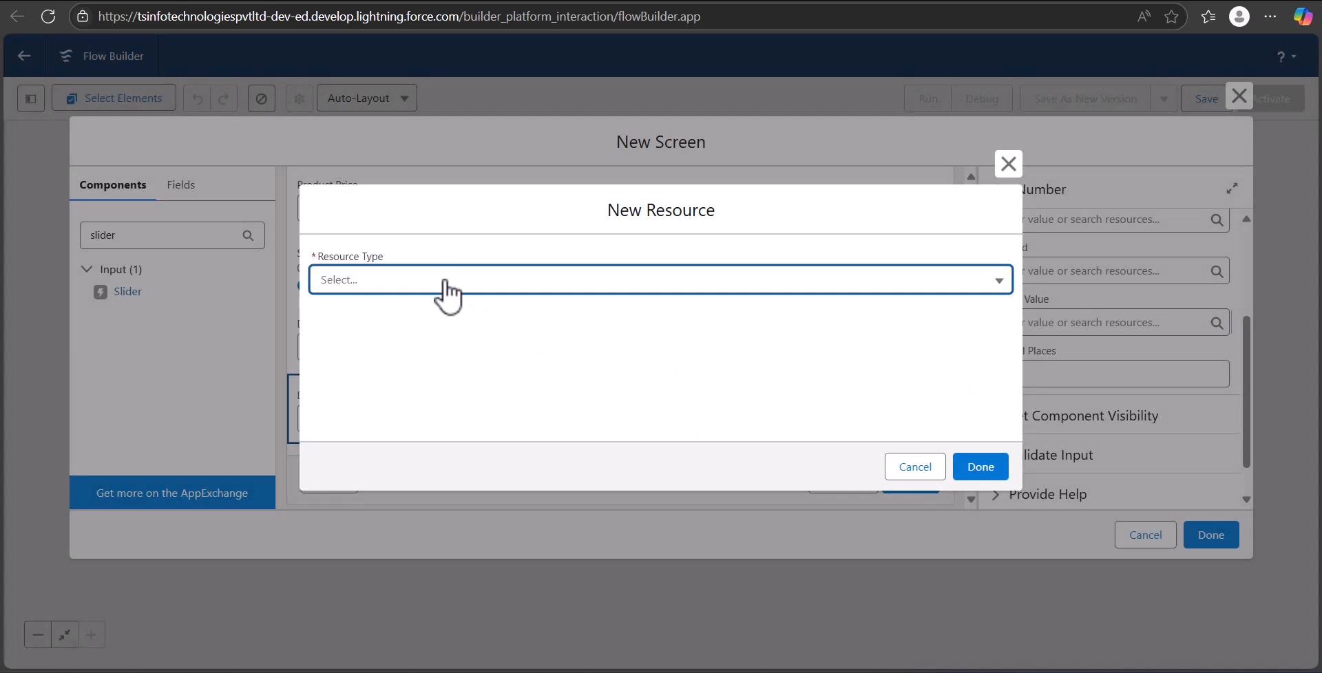
left_click(446, 282)
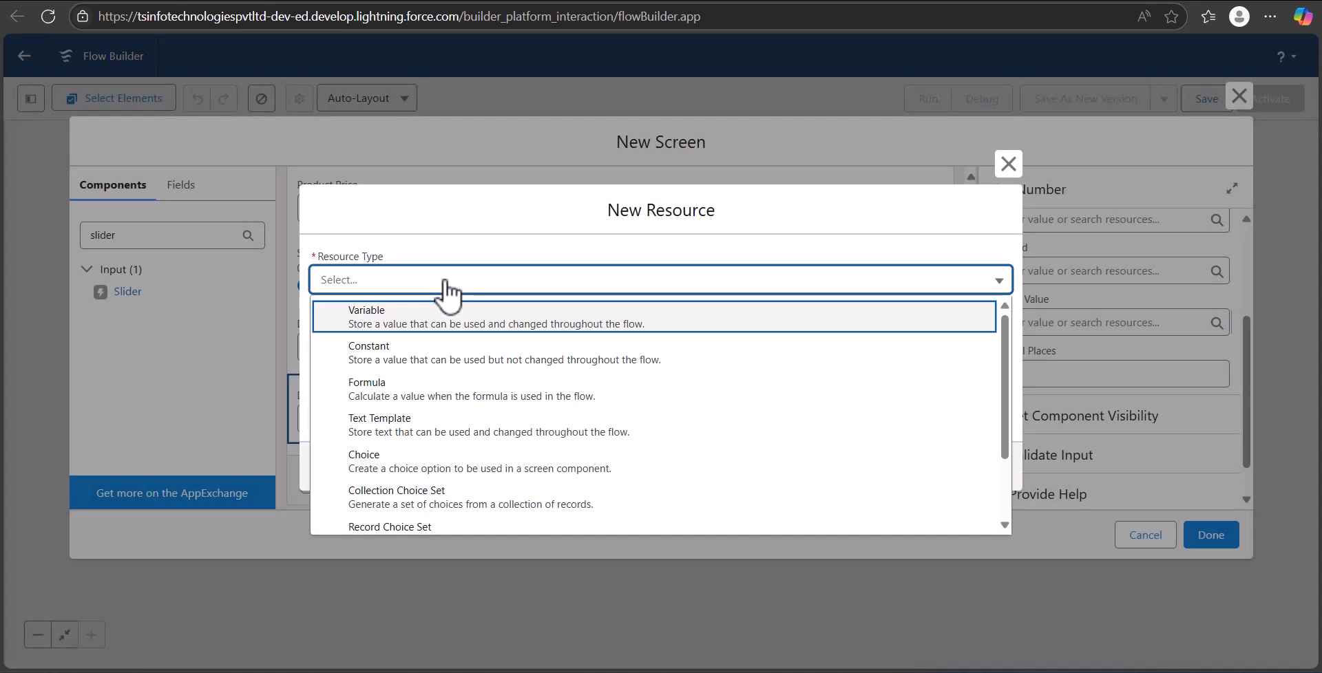
left_click(408, 390)
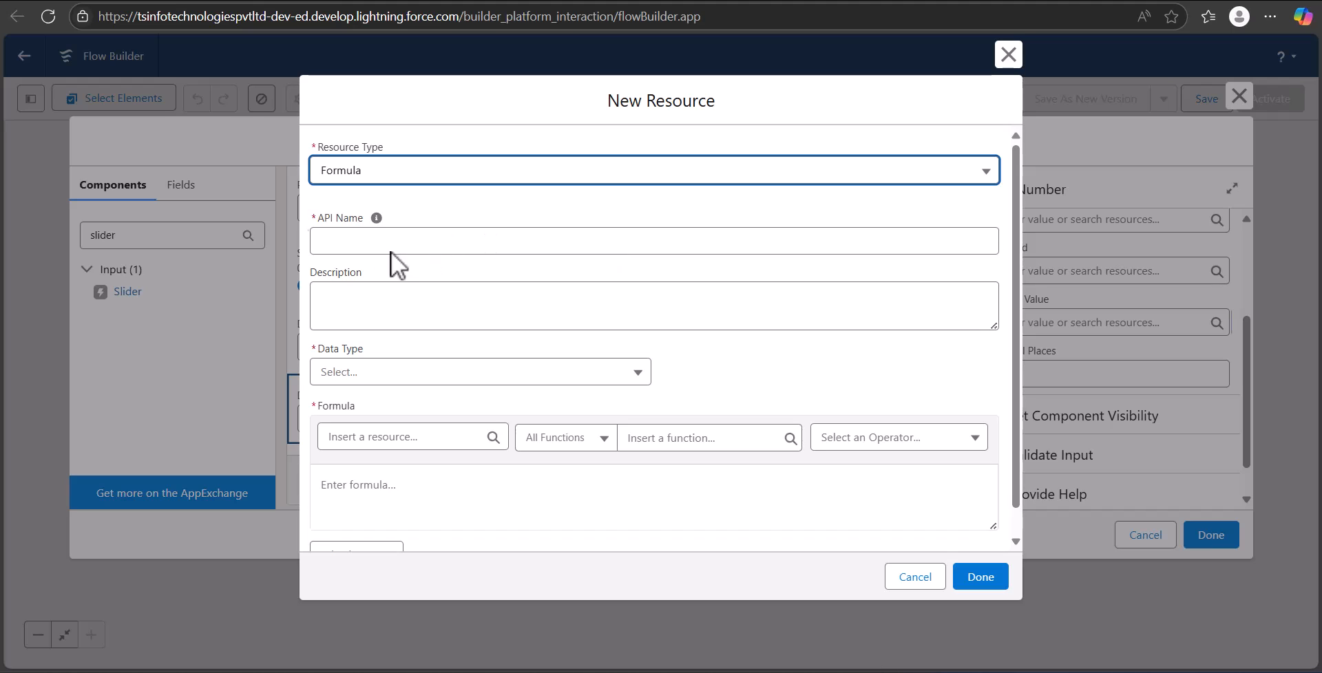
Step: Name the new formula resource DiscountPriceCalc and set its data type to Number
left_click(371, 249)
key("ctrl+v")
left_click(429, 378)
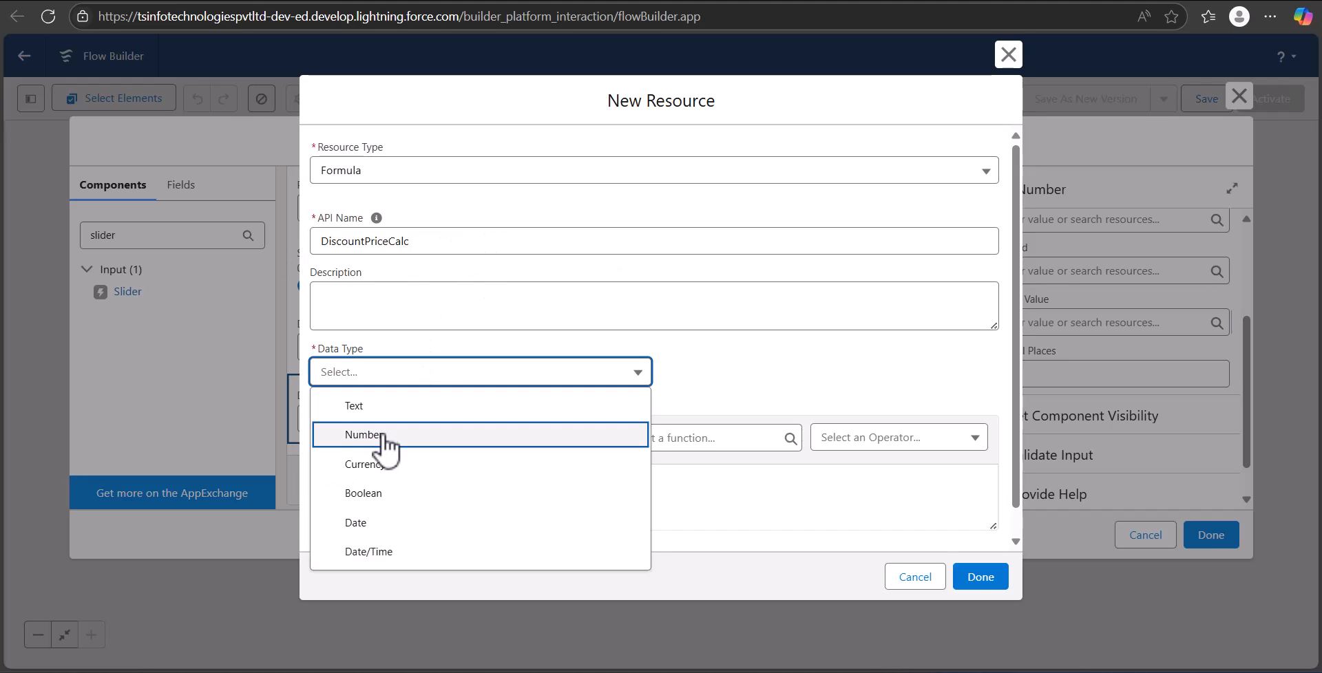
left_click(383, 437)
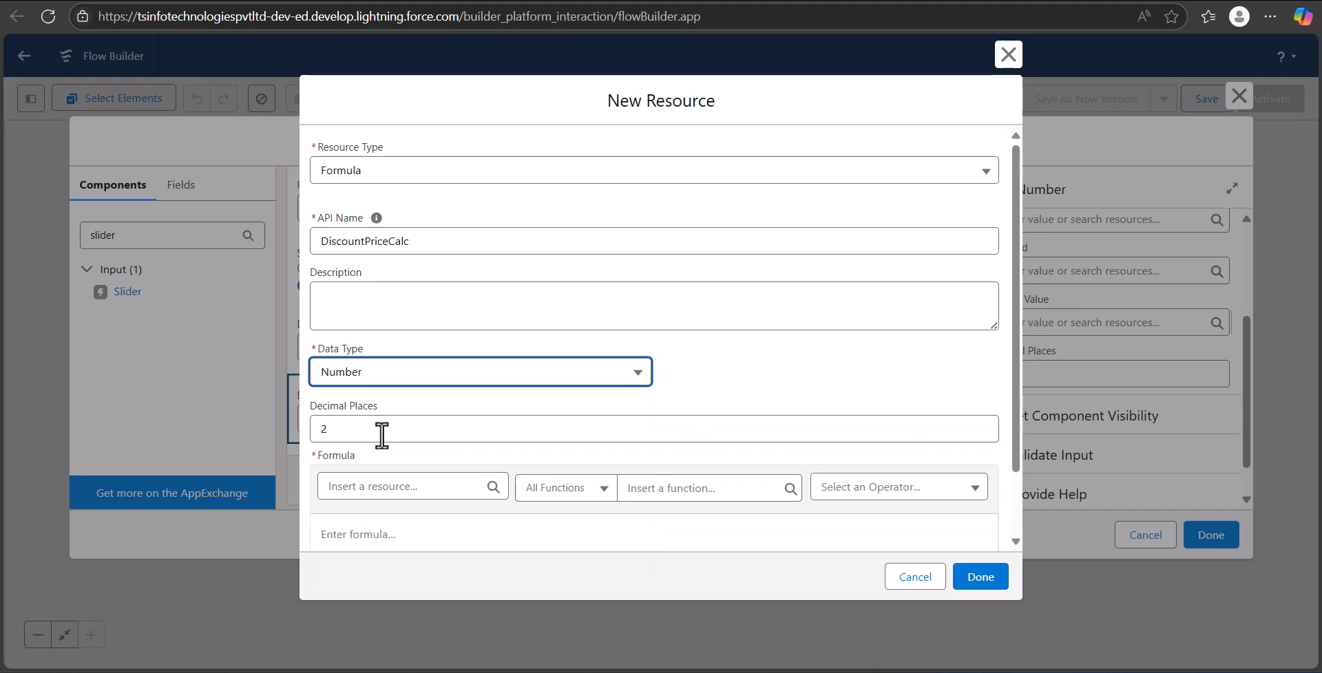
Step: Start the DiscountPriceCalc formula with {!Product_Price}-{!Product_Price}*
scroll(424, 444, "down", 1)
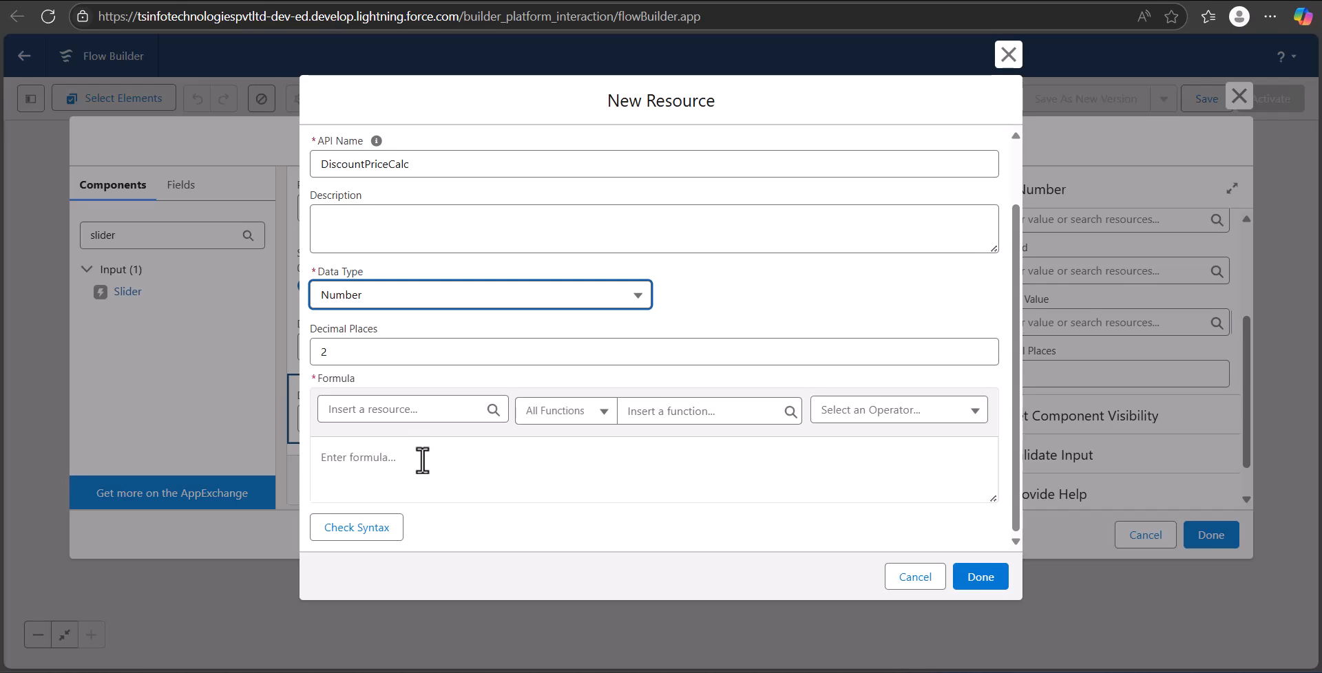
left_click(386, 410)
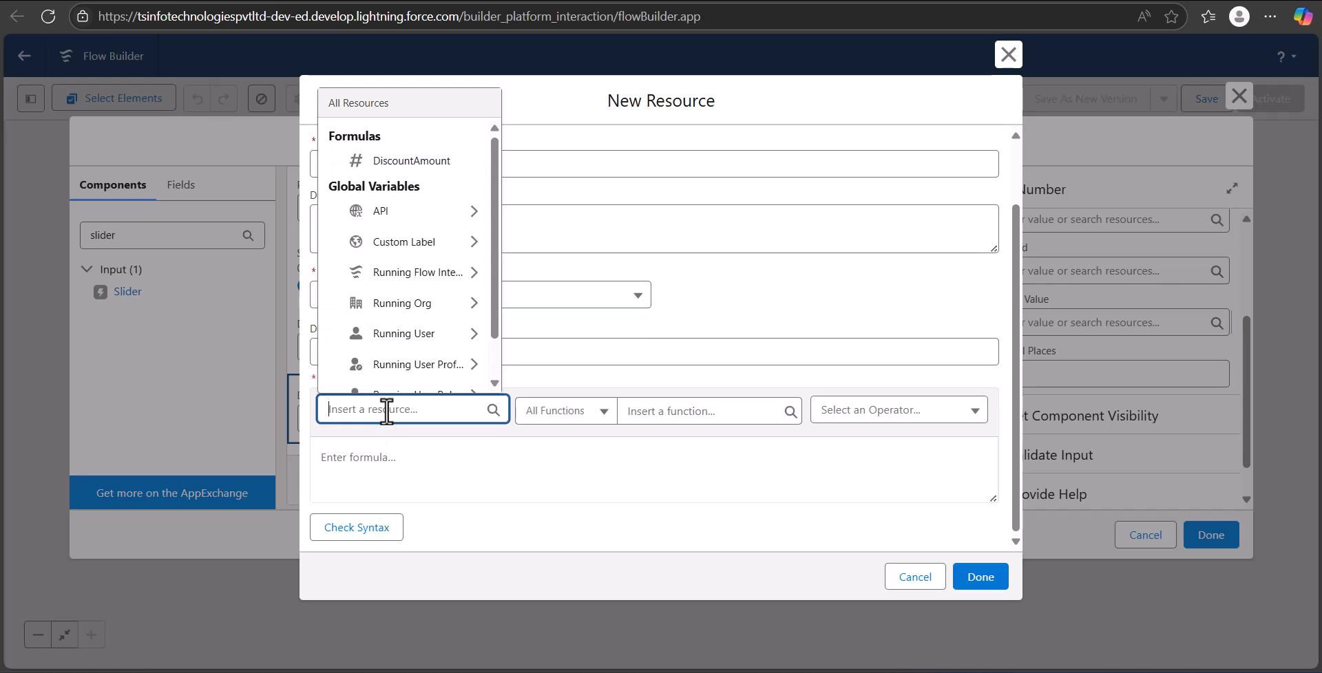
type("pro")
key("Return")
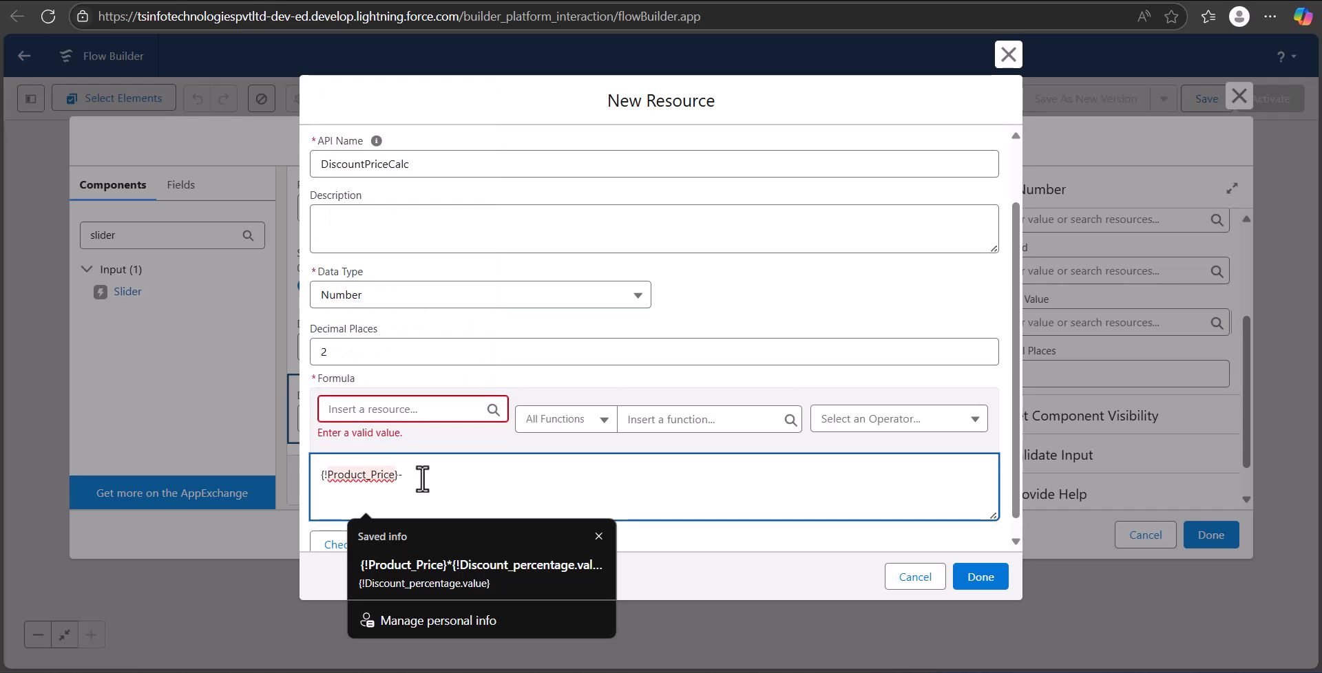
type("-")
key("ctrl+v")
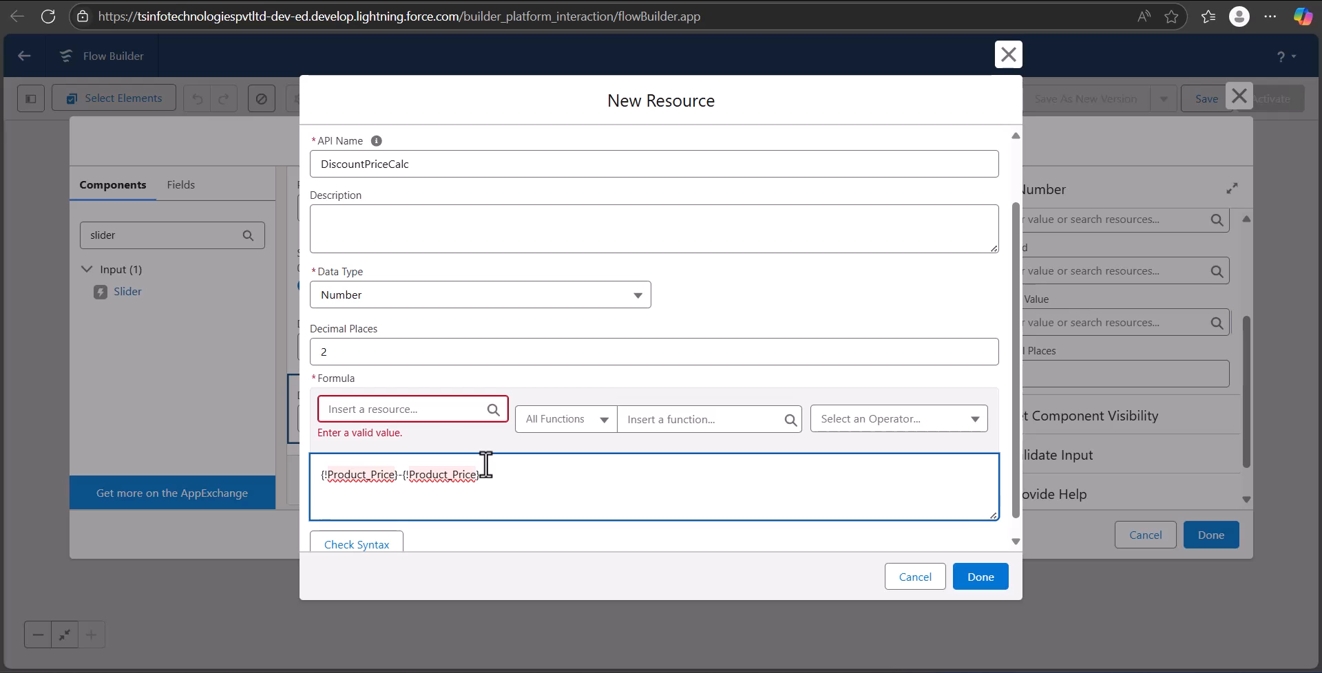
type("*")
Step: Complete the DiscountPriceCalc formula with {!DiscountPercentage.value}/100 and finish the resource
left_click(433, 410)
type("d")
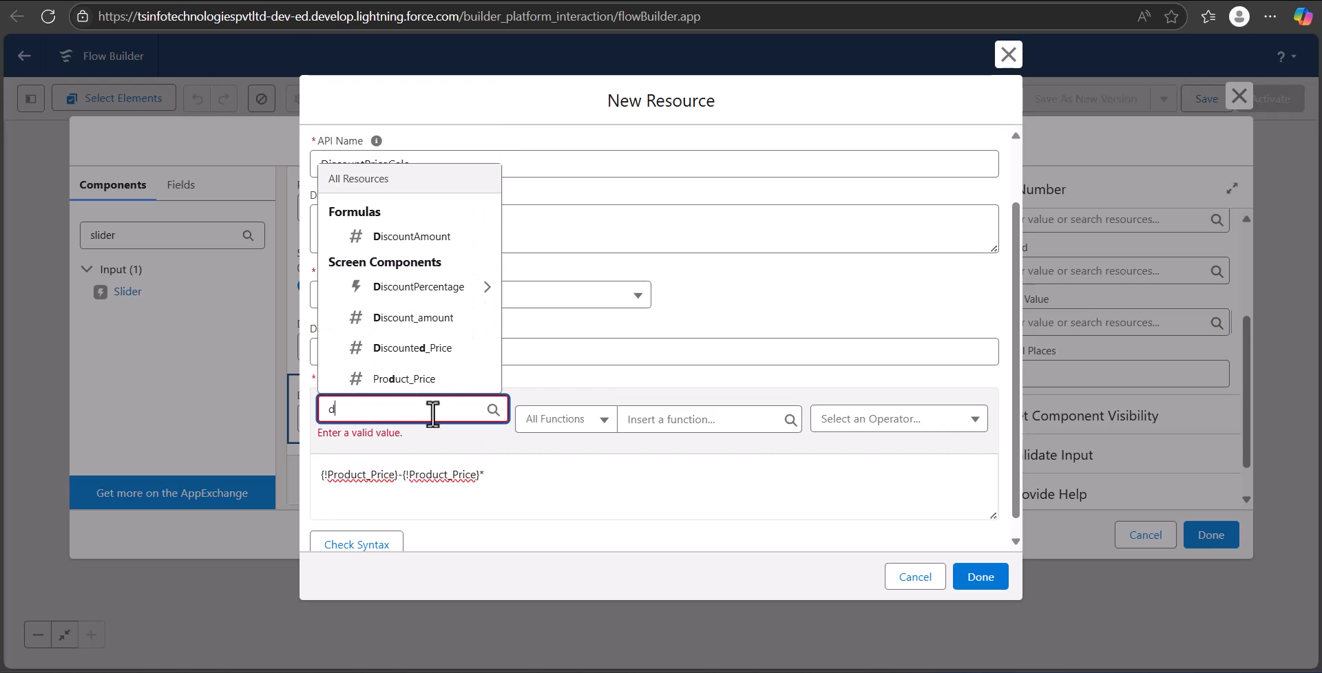
type("i")
left_click(418, 317)
type("valu")
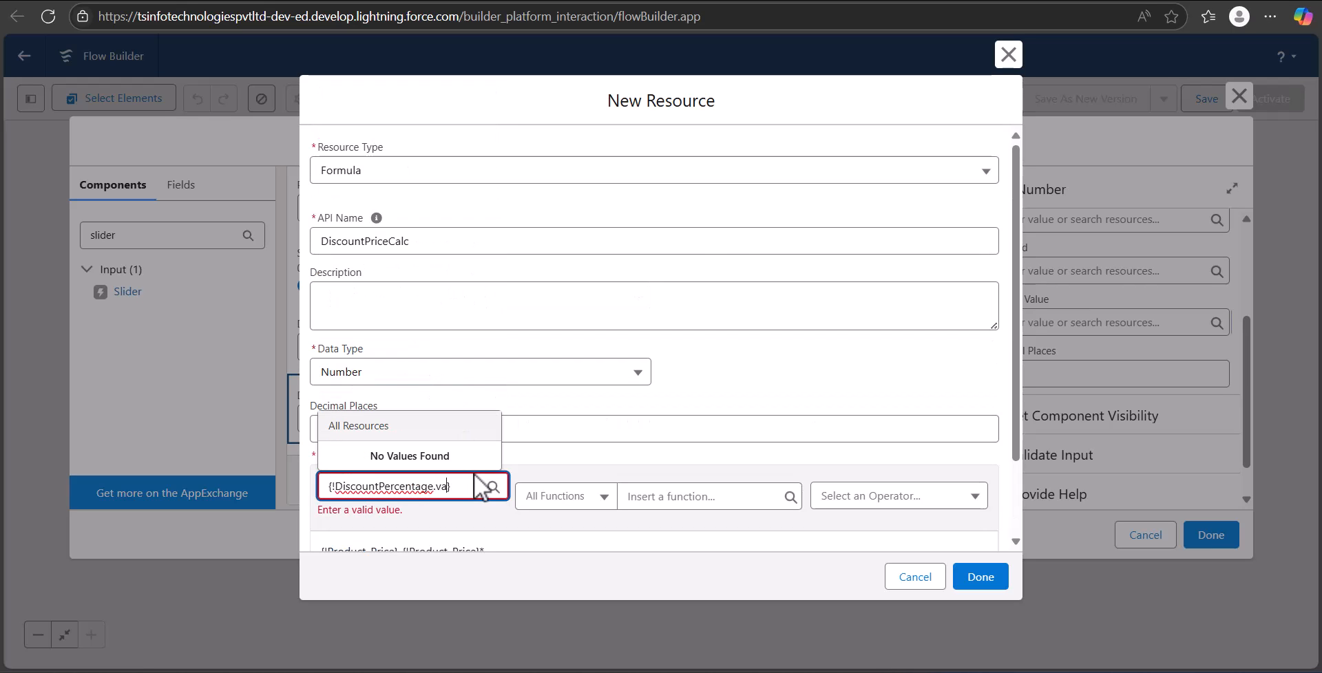
type("e")
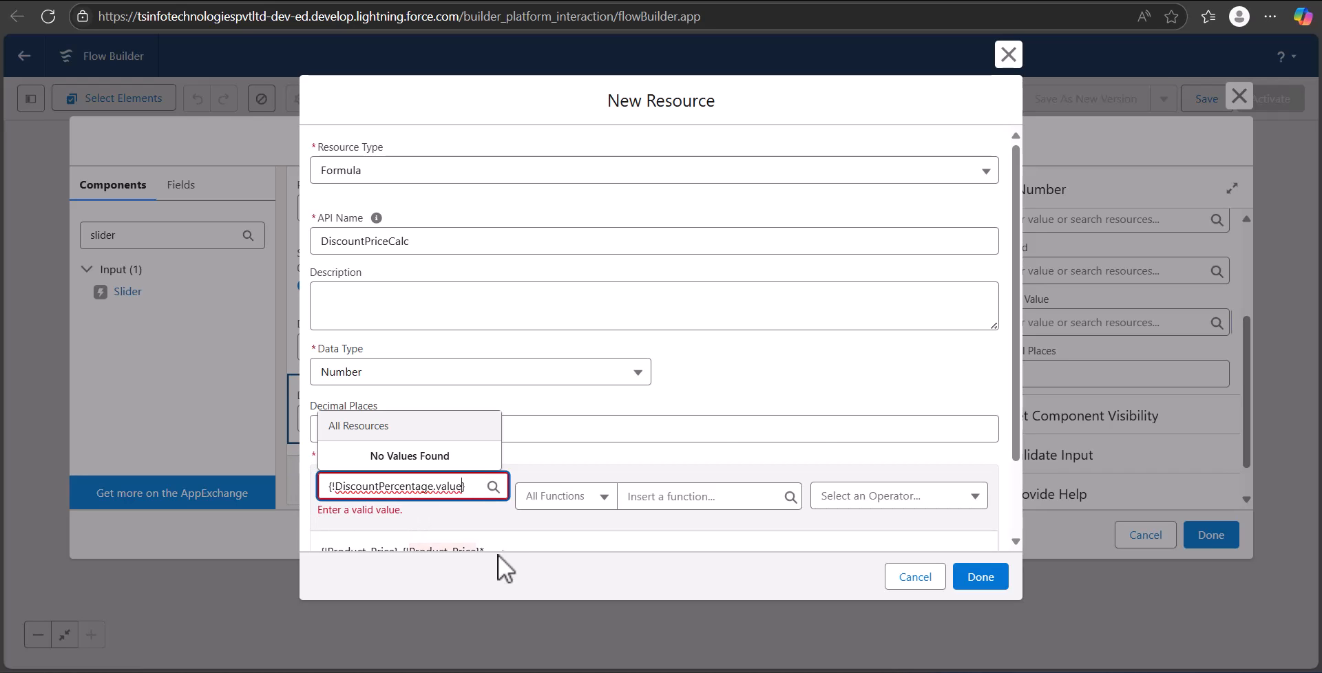
scroll(612, 472, "down", 2)
left_click(641, 467)
key("ctrl+v")
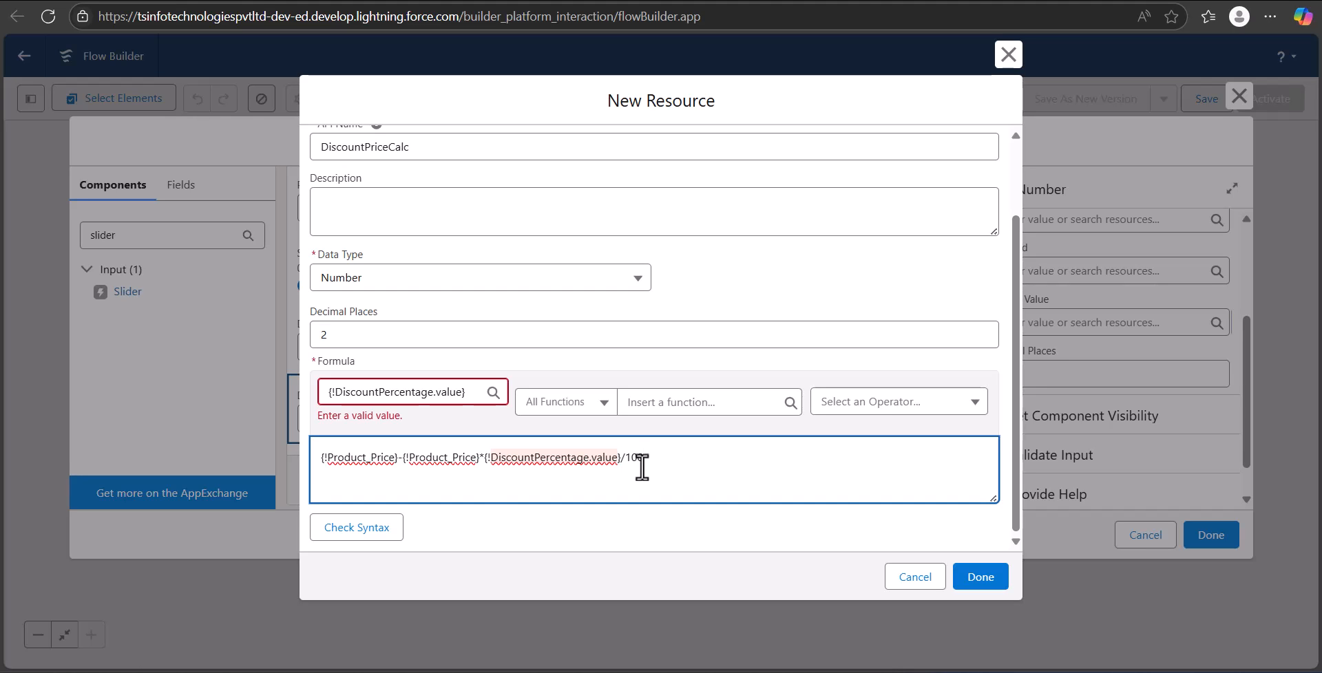
left_click(980, 579)
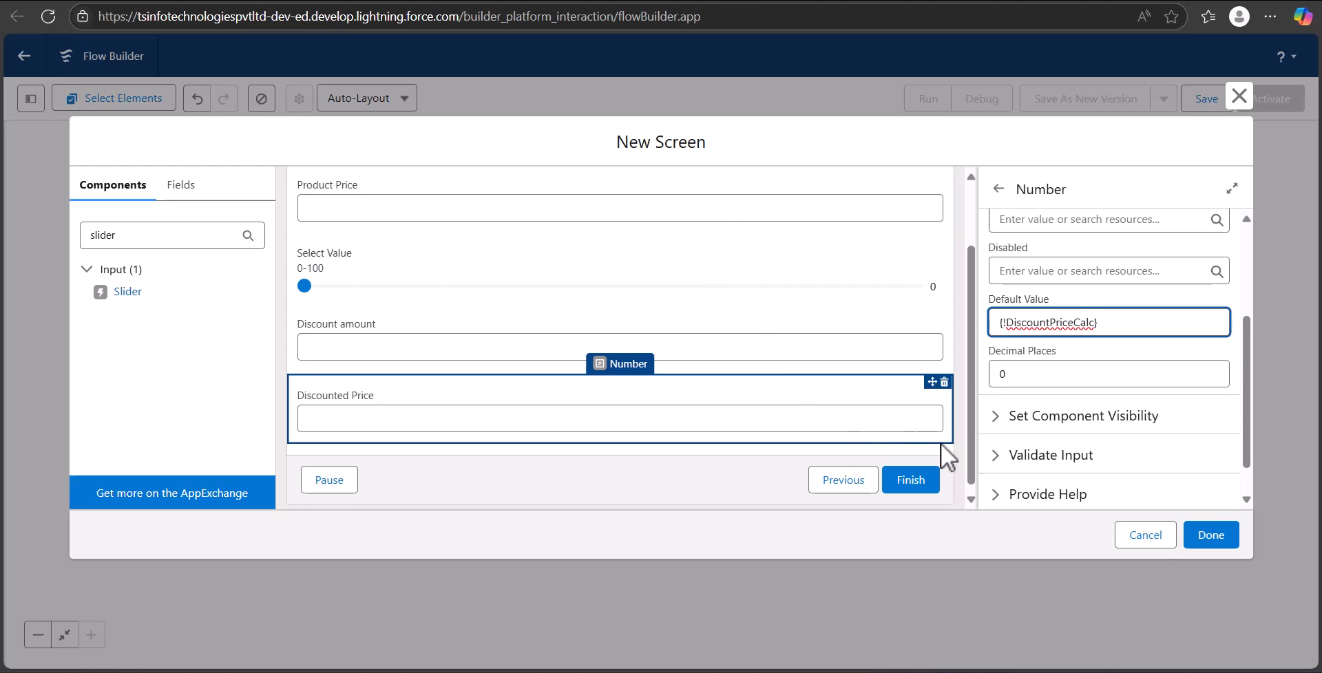
Step: Finish the screen element and save the flow with the label Reactive Screen Component
left_click(1211, 537)
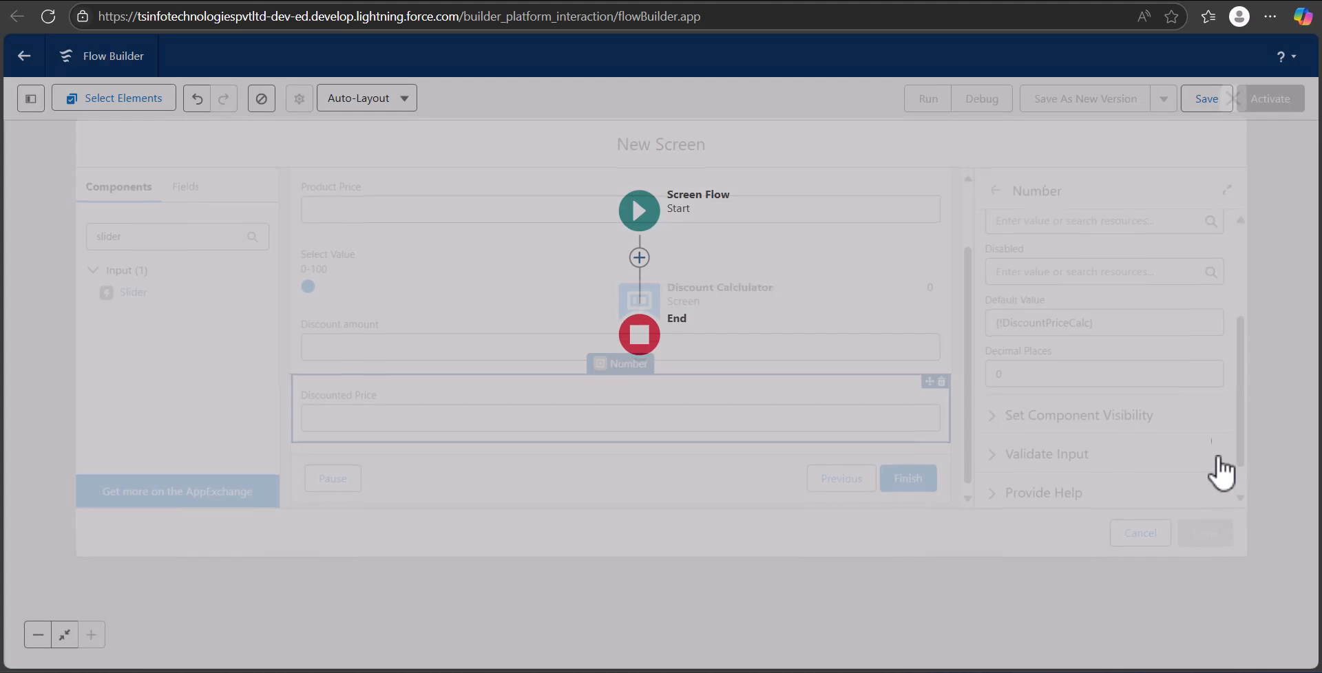
left_click(1205, 111)
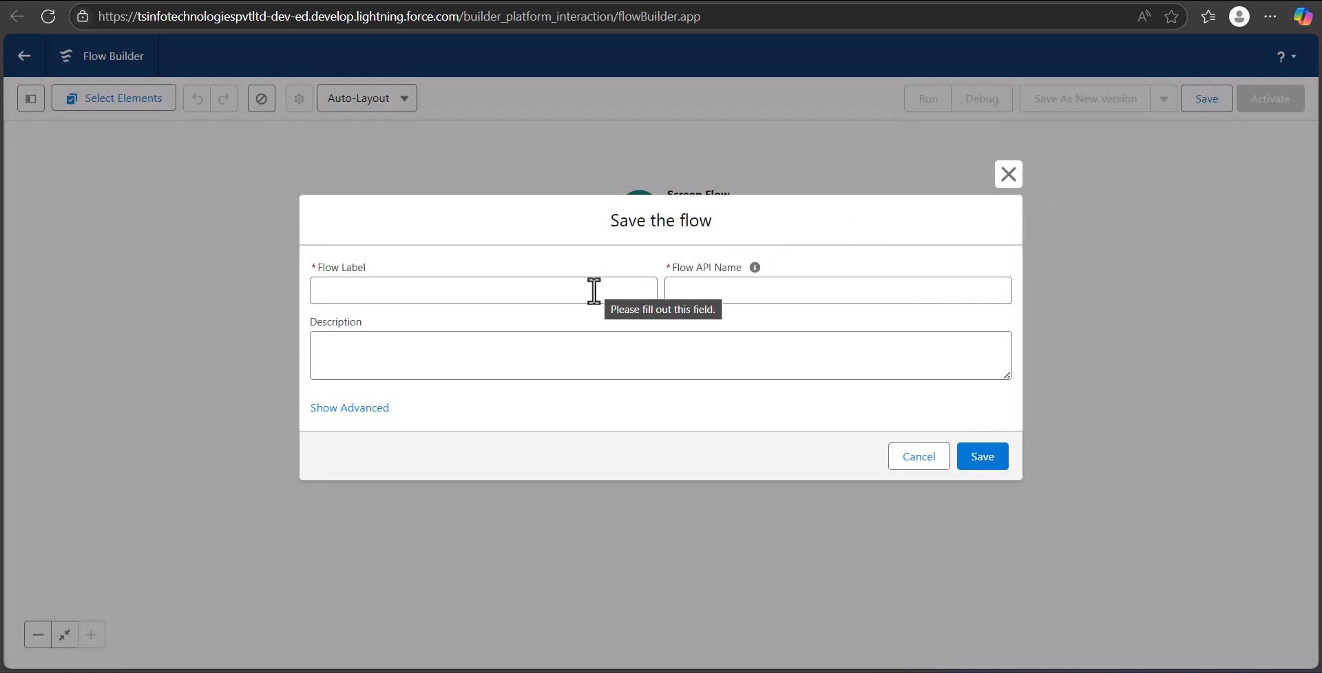
left_click(593, 292)
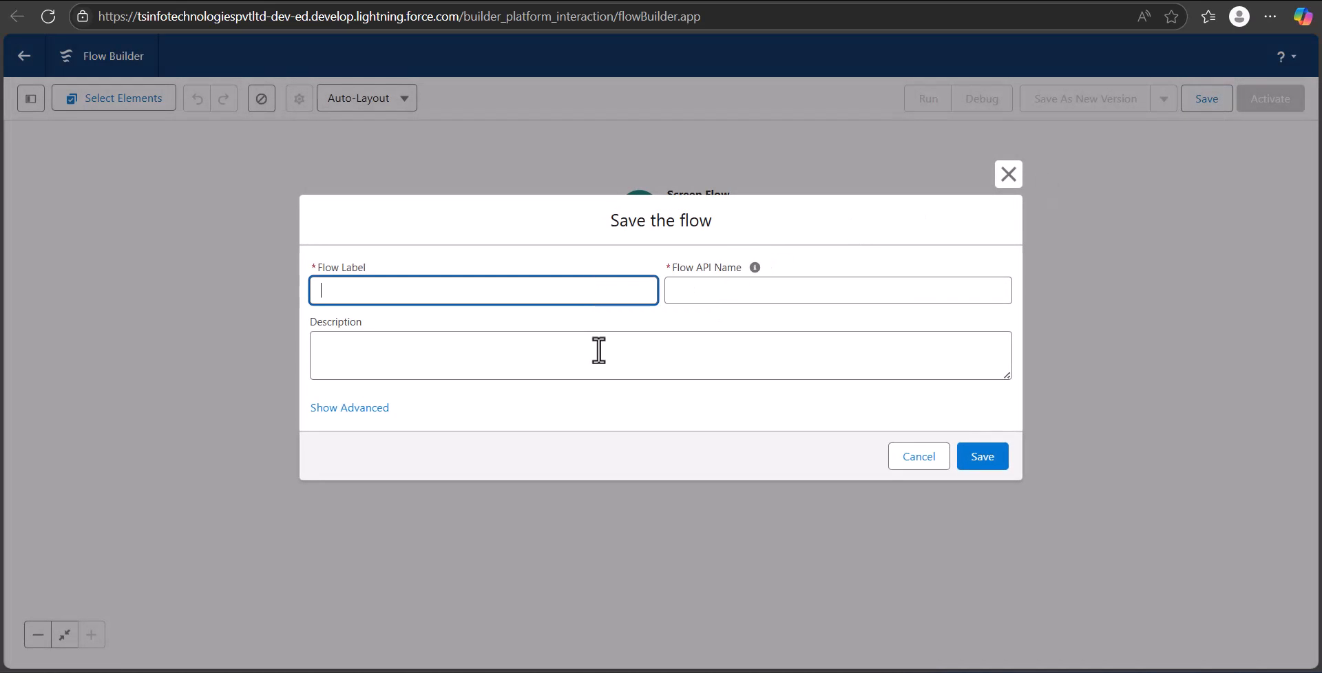
type("Reactive Screen Component")
left_click(757, 396)
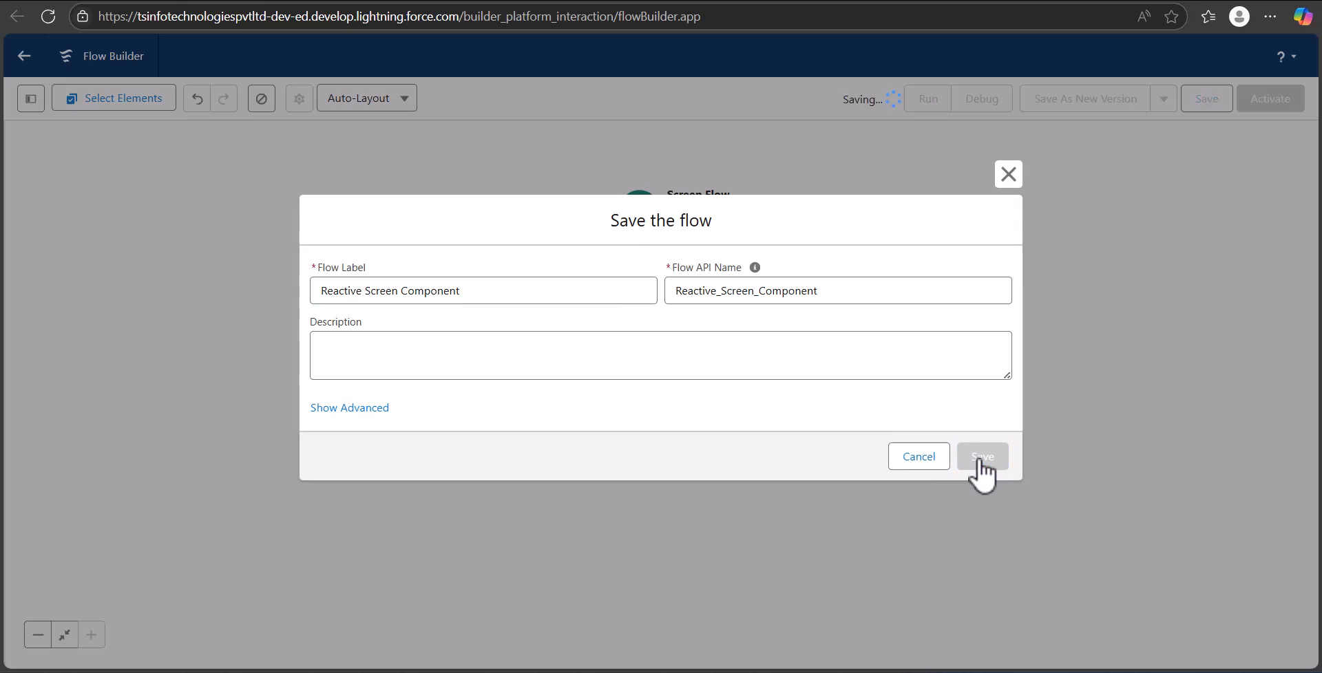
left_click(980, 457)
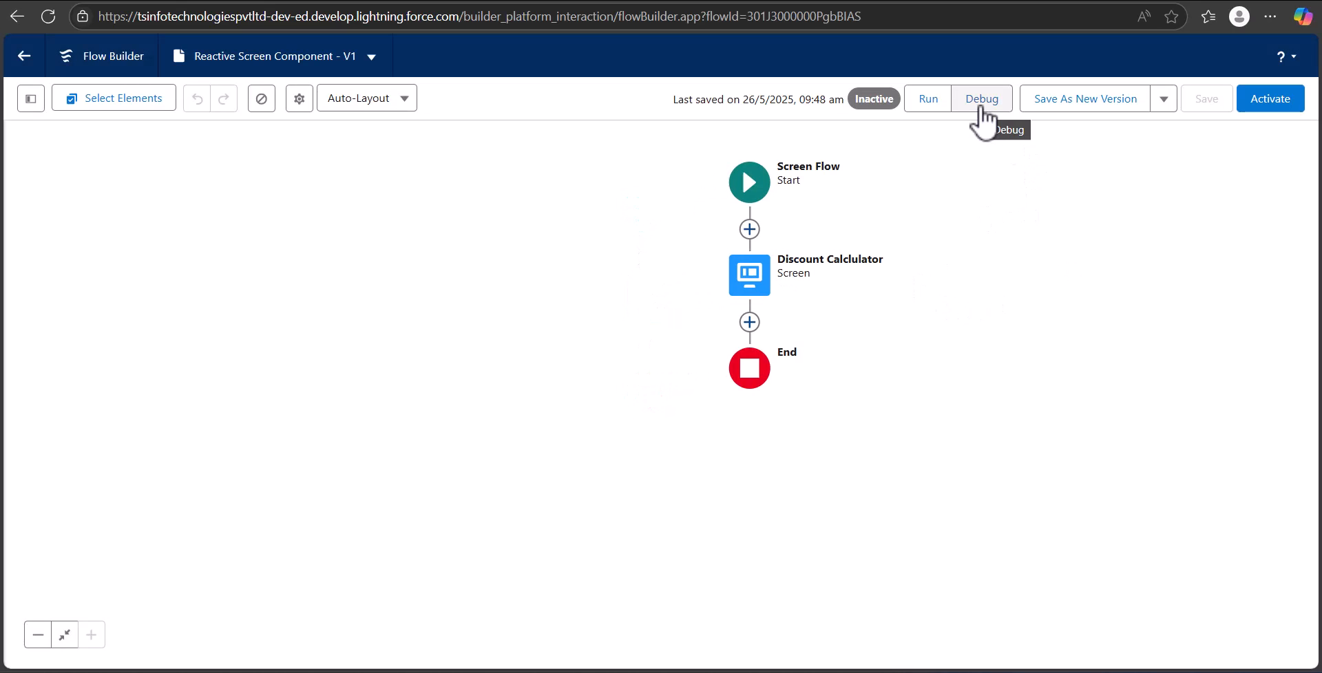
Step: Debug the flow with a product price of 5400 and the discount slider set to 15
left_click(982, 108)
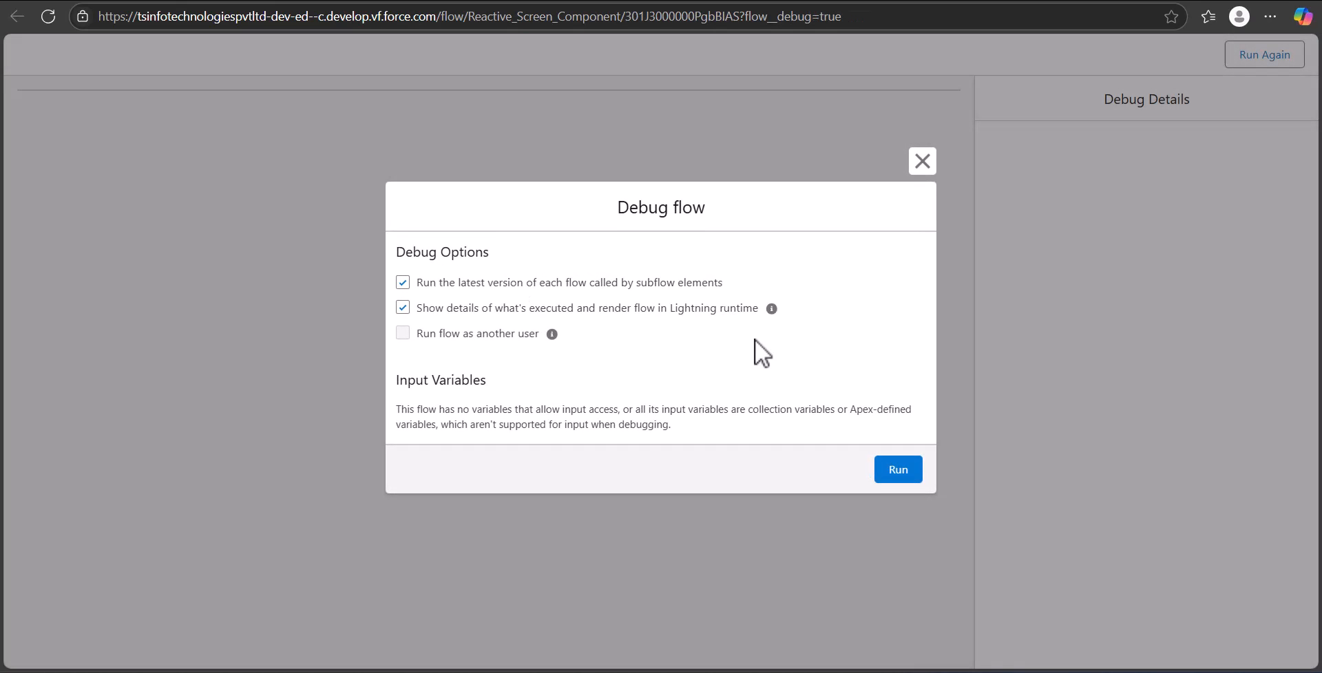
left_click(895, 474)
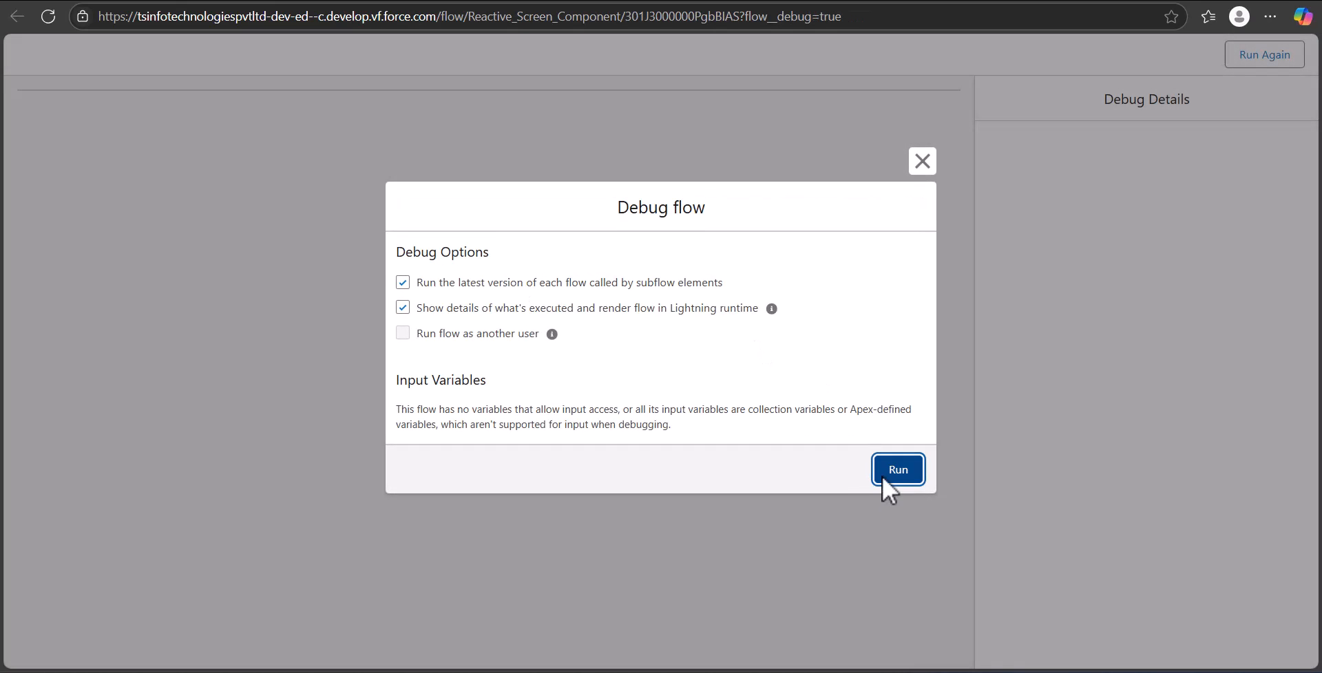
left_click(170, 174)
type("5400")
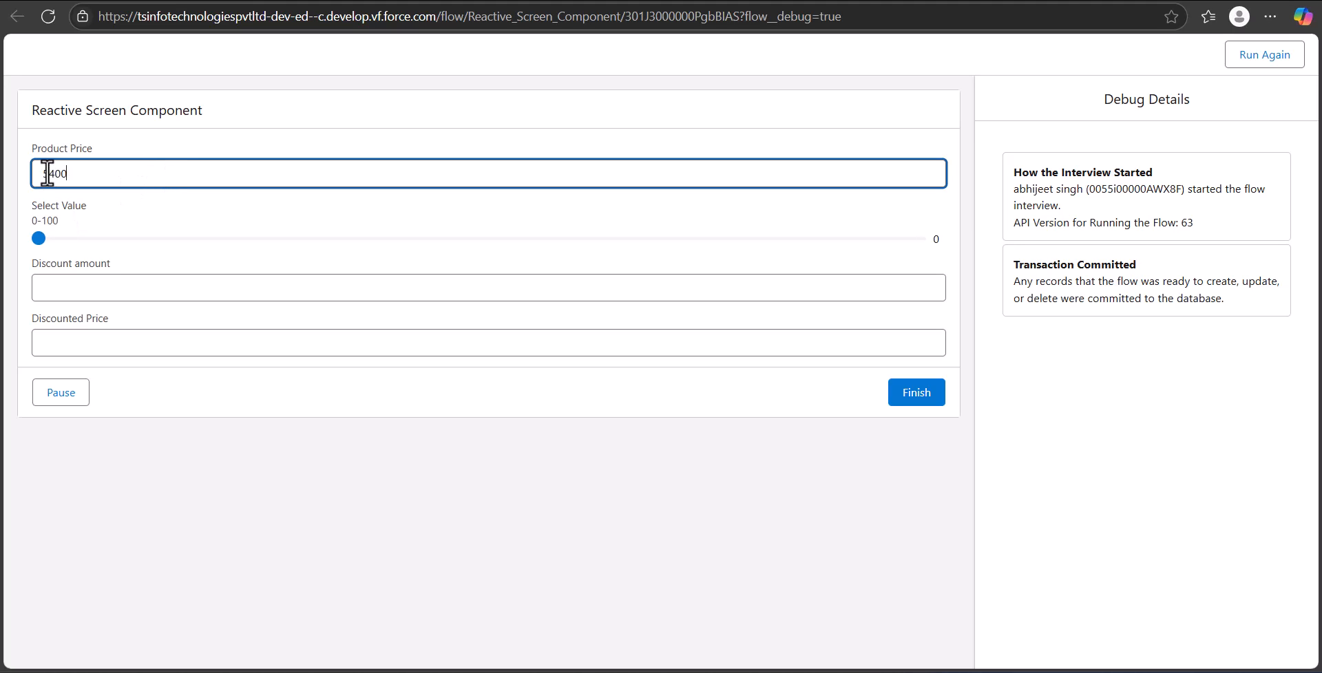
key("Tab")
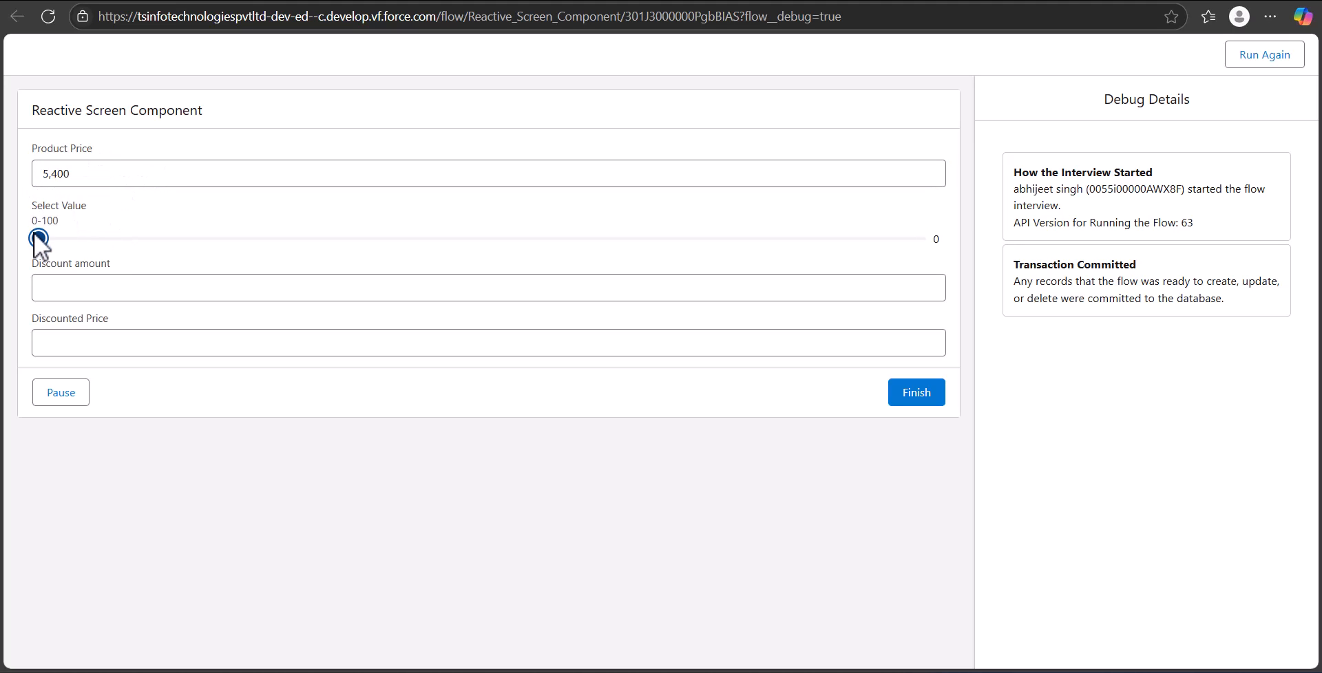
left_click_drag(38, 239, 170, 239)
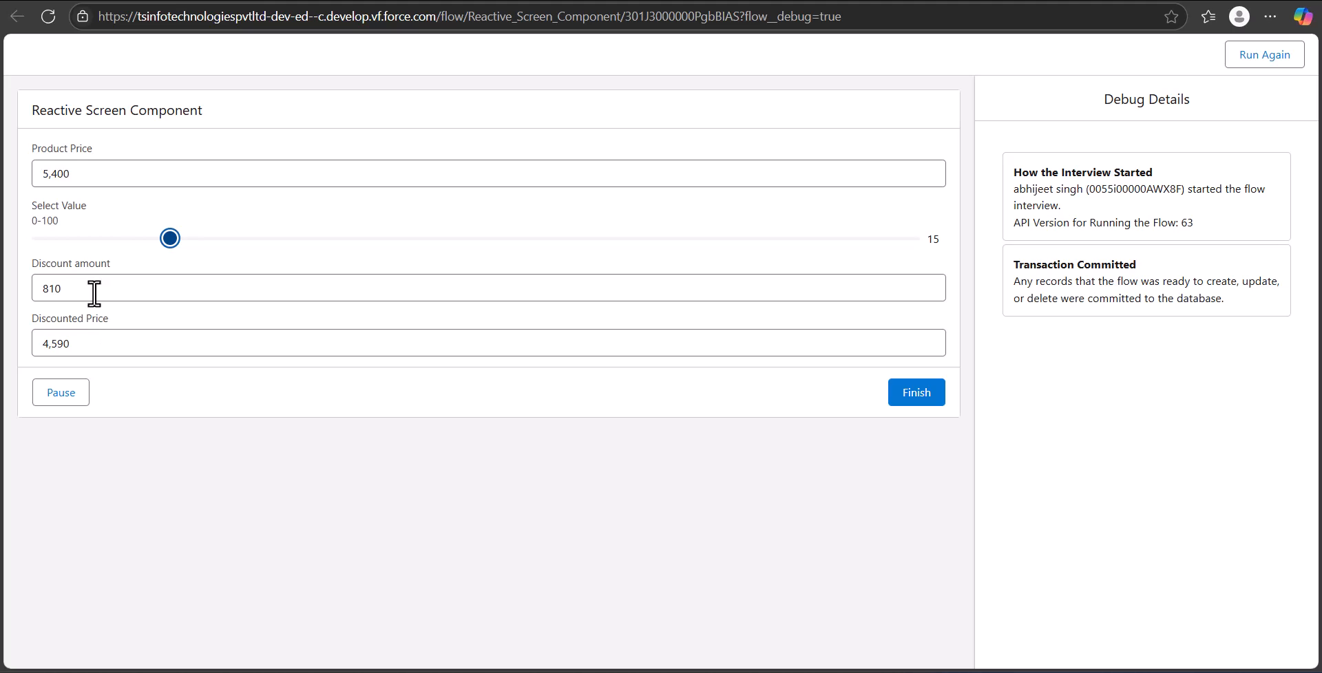
Step: Back in Flow Builder, change the slider's label to Discount Percentage and save the flow as a new version
left_click(534, 58)
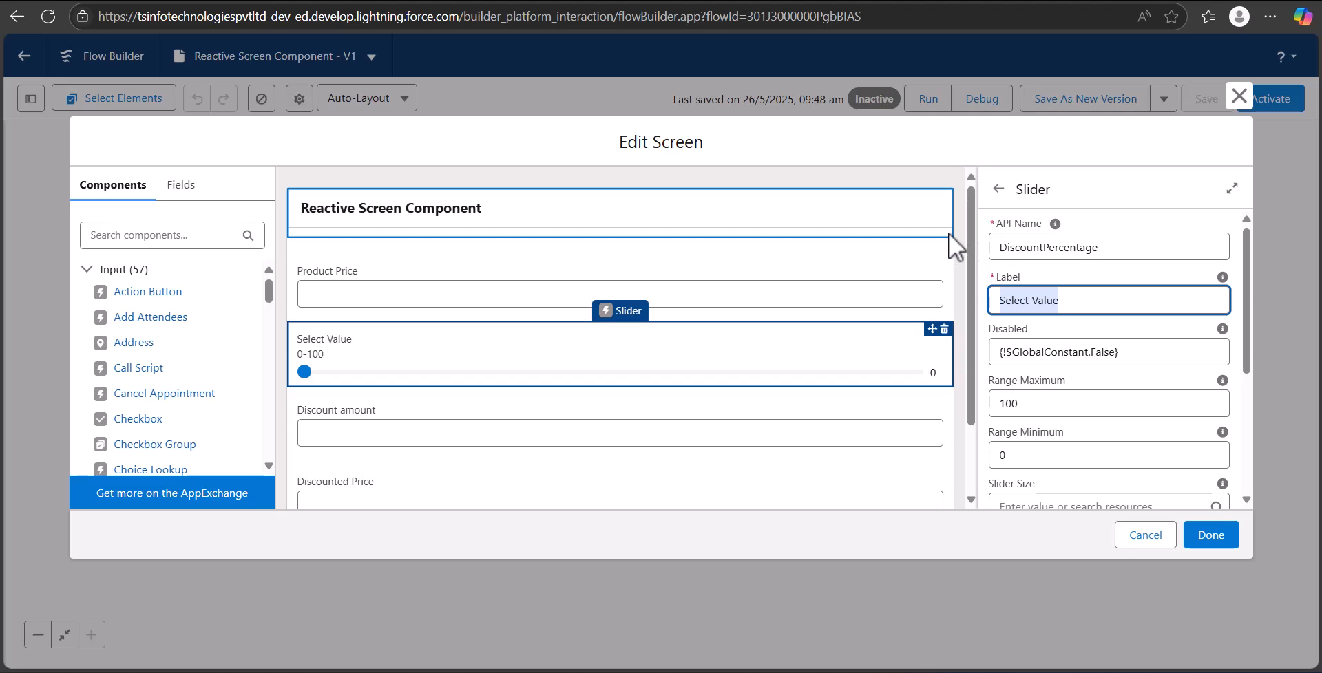
type("D")
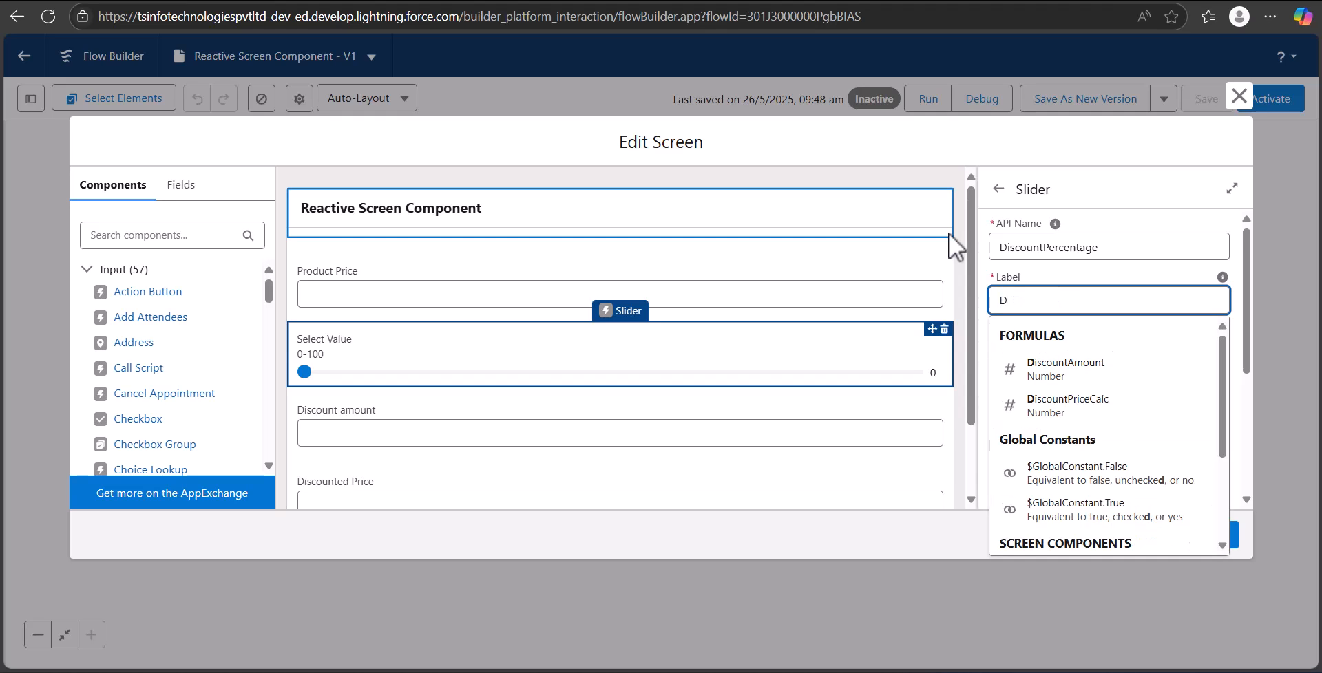
type("iscount ")
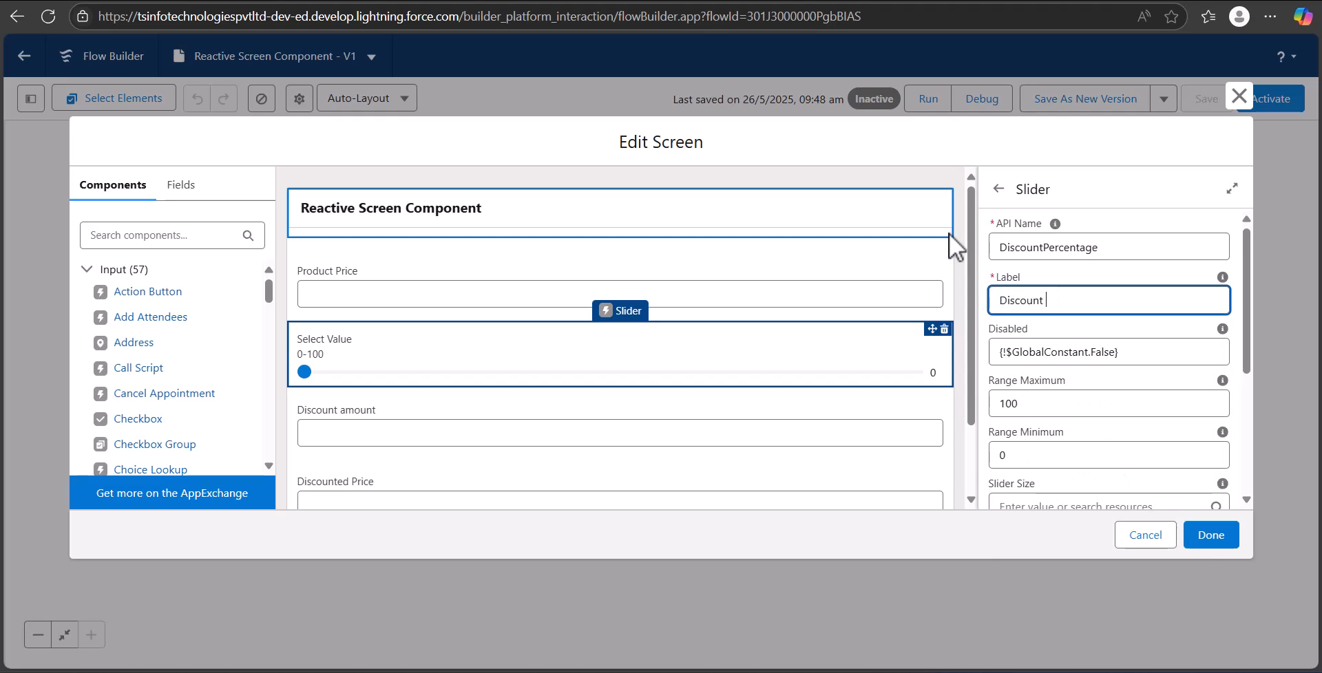
type("Percentage")
left_click(1201, 536)
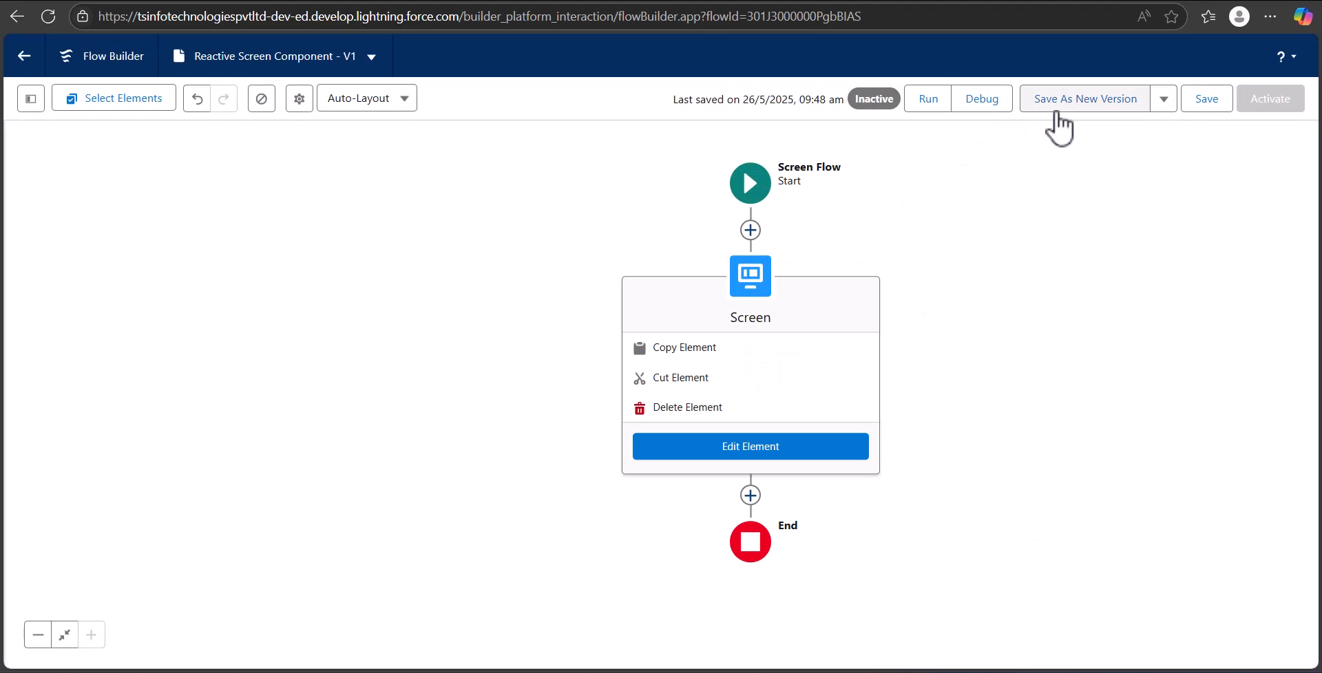
left_click(1059, 103)
left_click(980, 484)
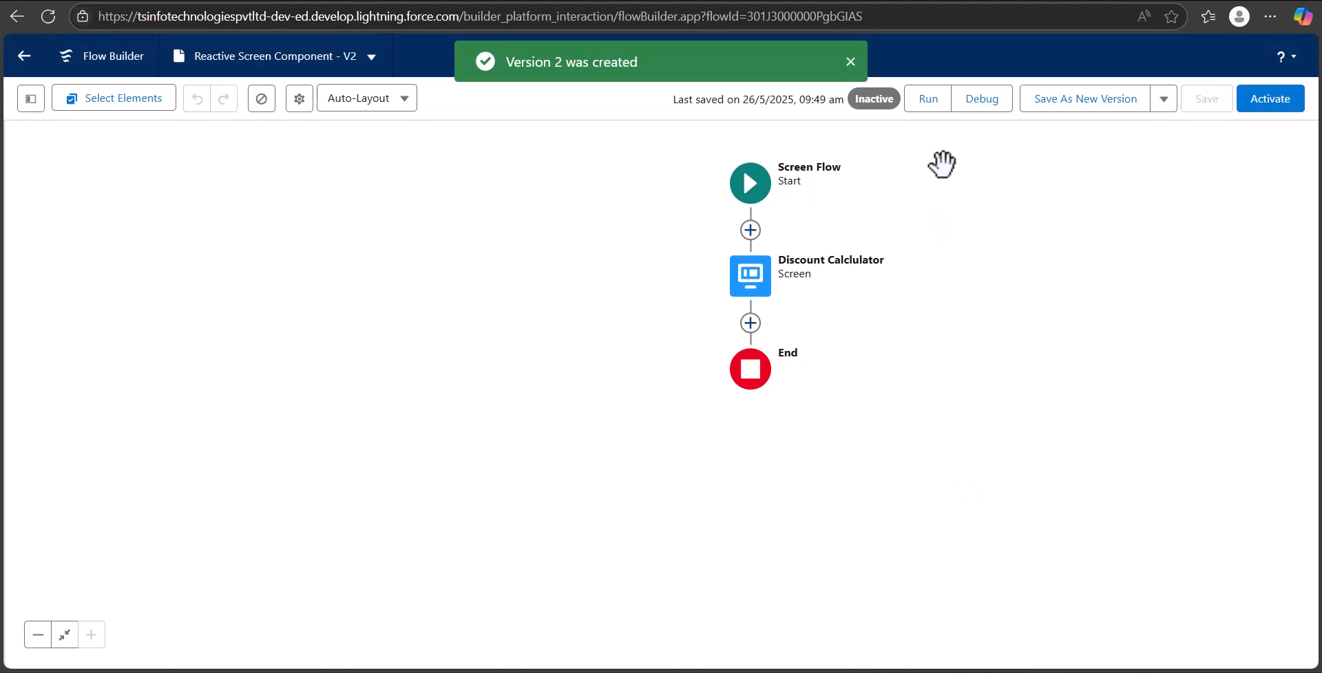
Step: Debug the new flow version with a product price of 1500 and a discount percentage of 19
left_click(983, 103)
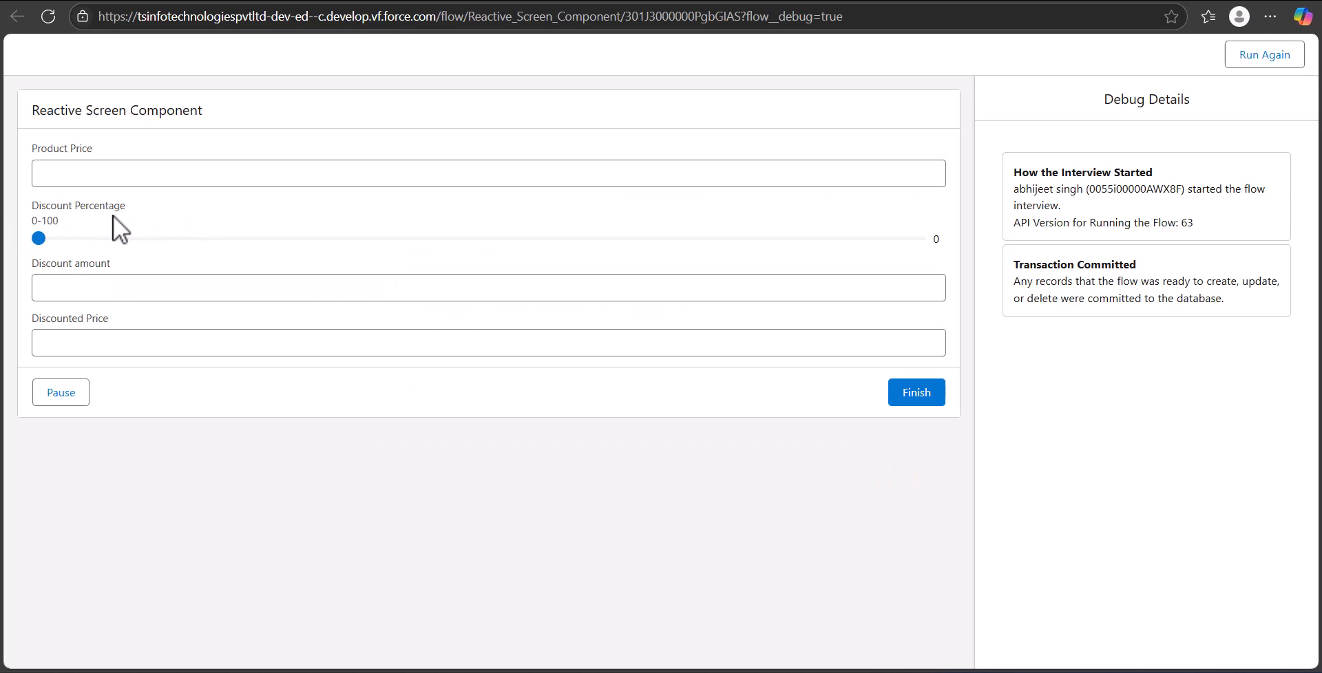
left_click(157, 179)
type("1500")
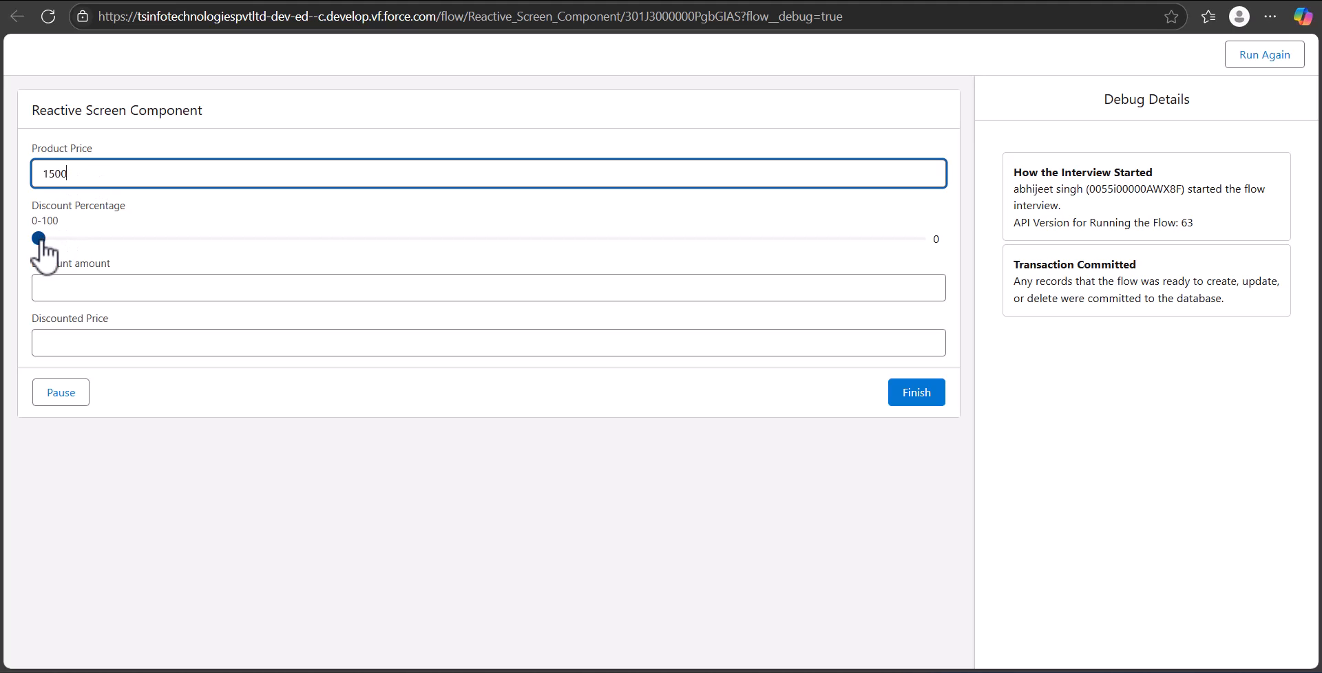
left_click_drag(39, 239, 204, 239)
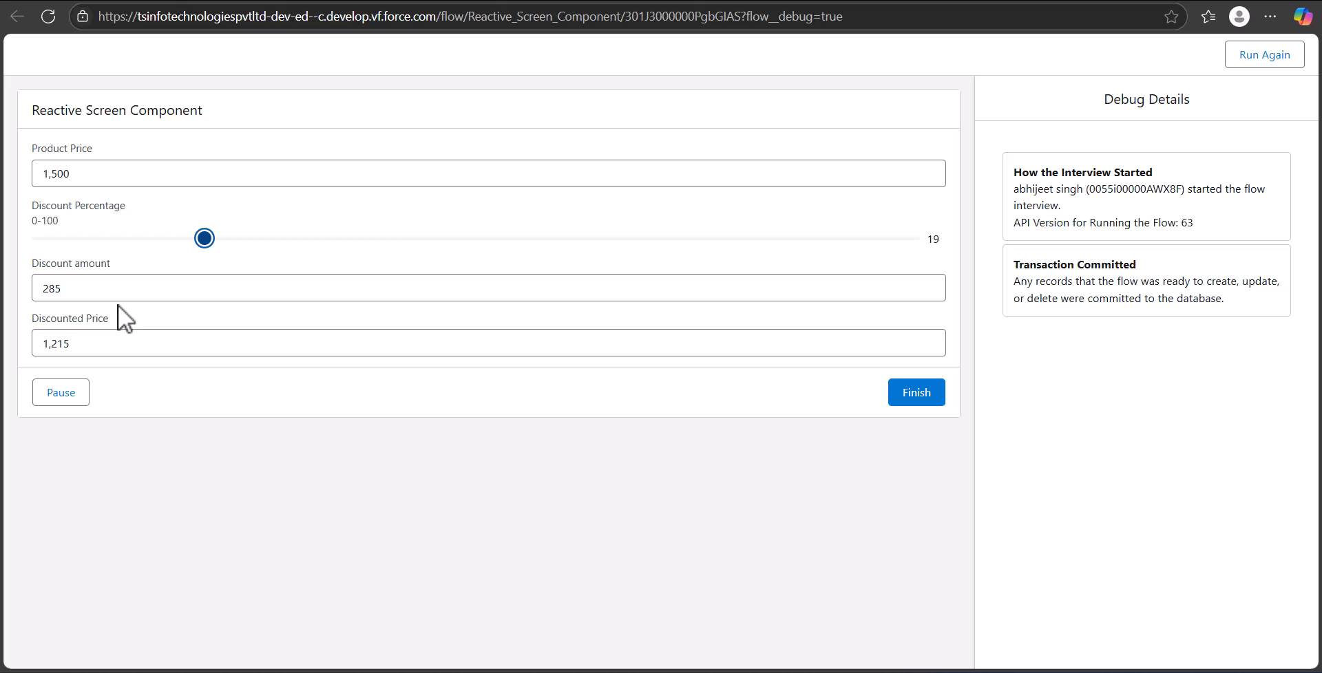
left_click(899, 47)
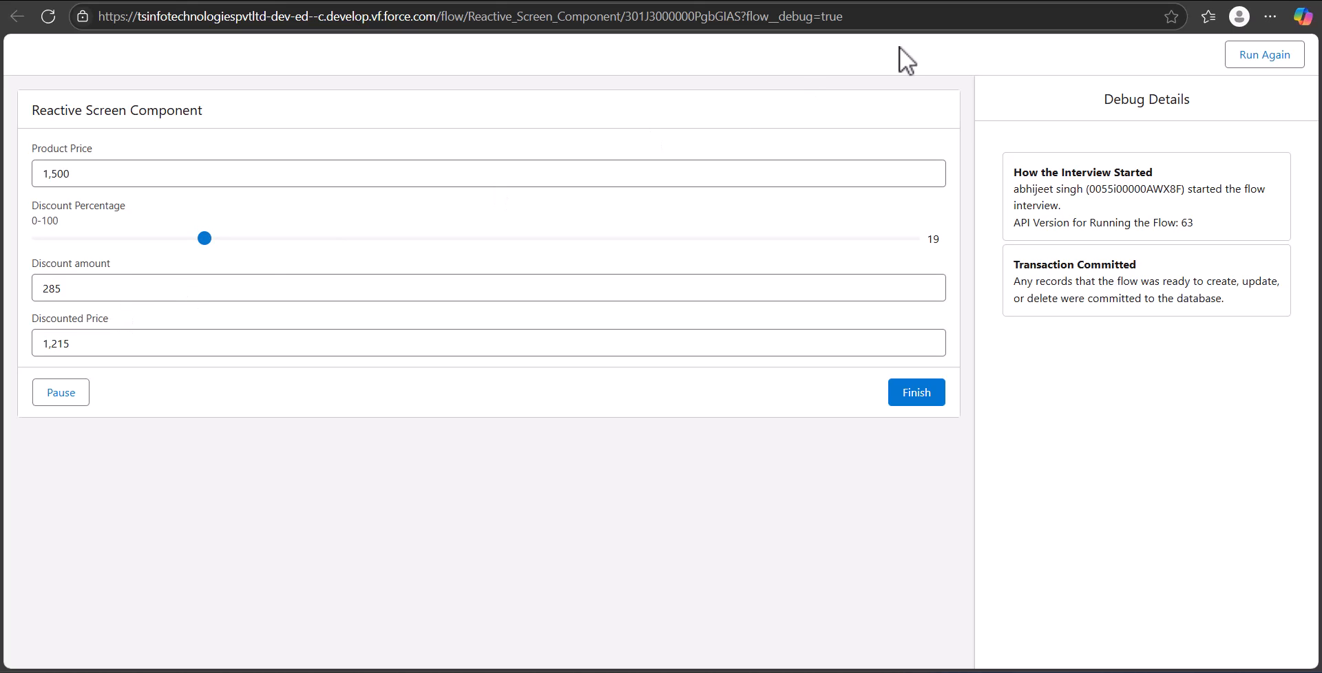